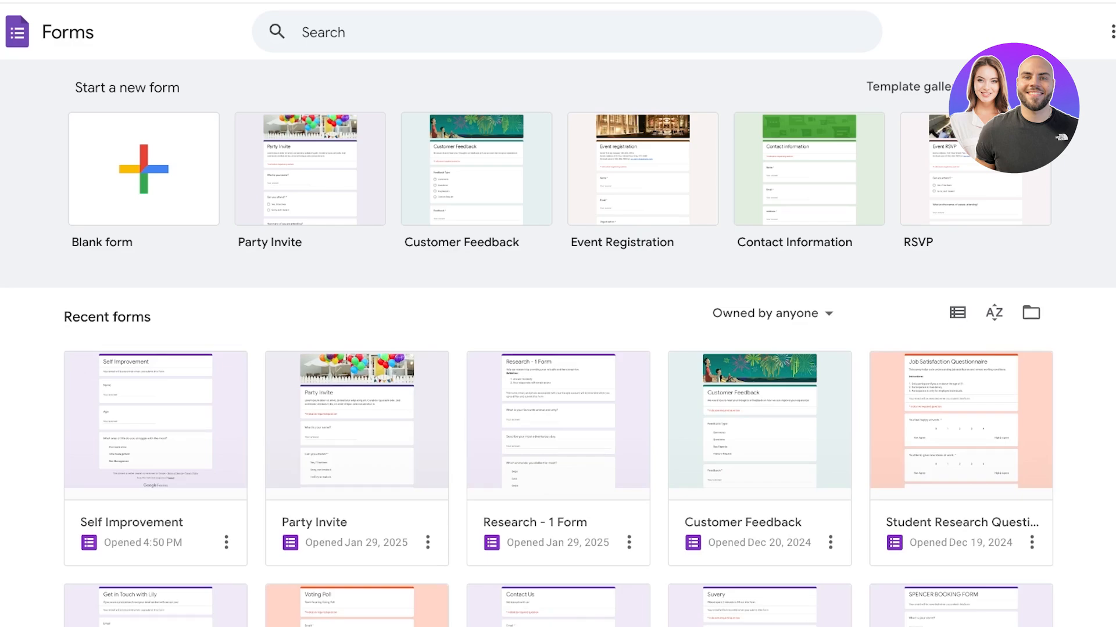
# - Start a new blank form
pyautogui.scroll(-10, 558, 349)
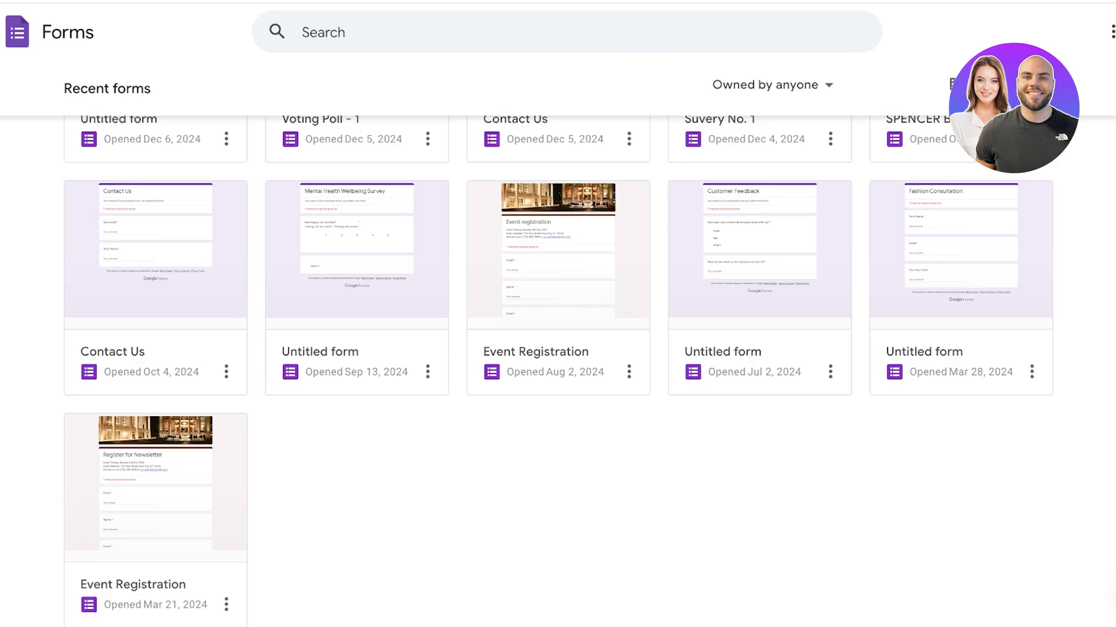
pyautogui.scroll(10, 155, 378)
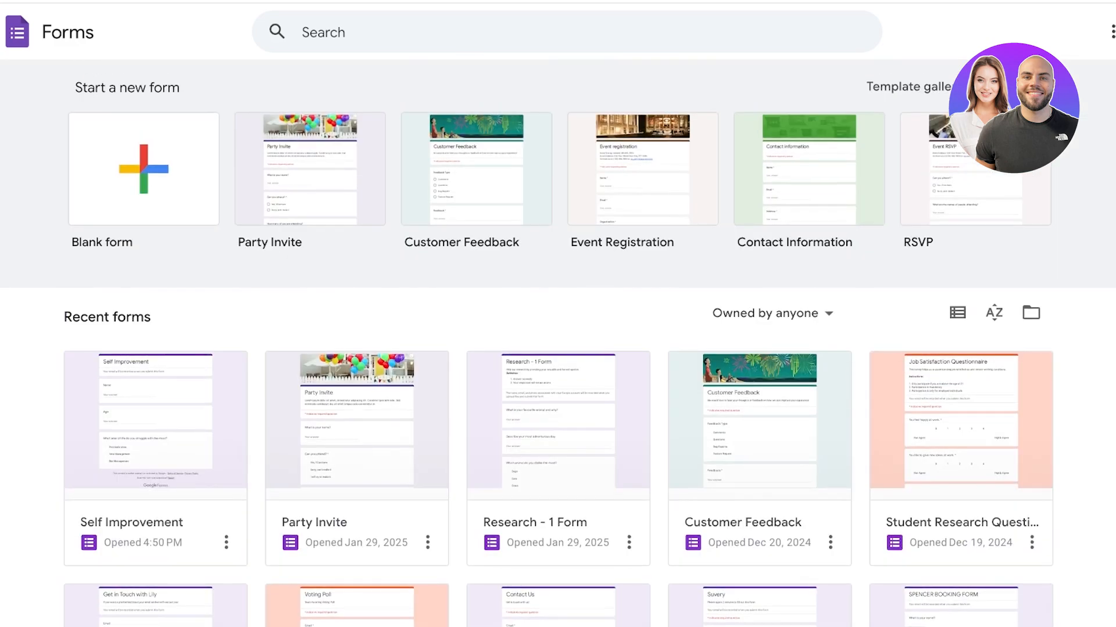
pyautogui.click(144, 169)
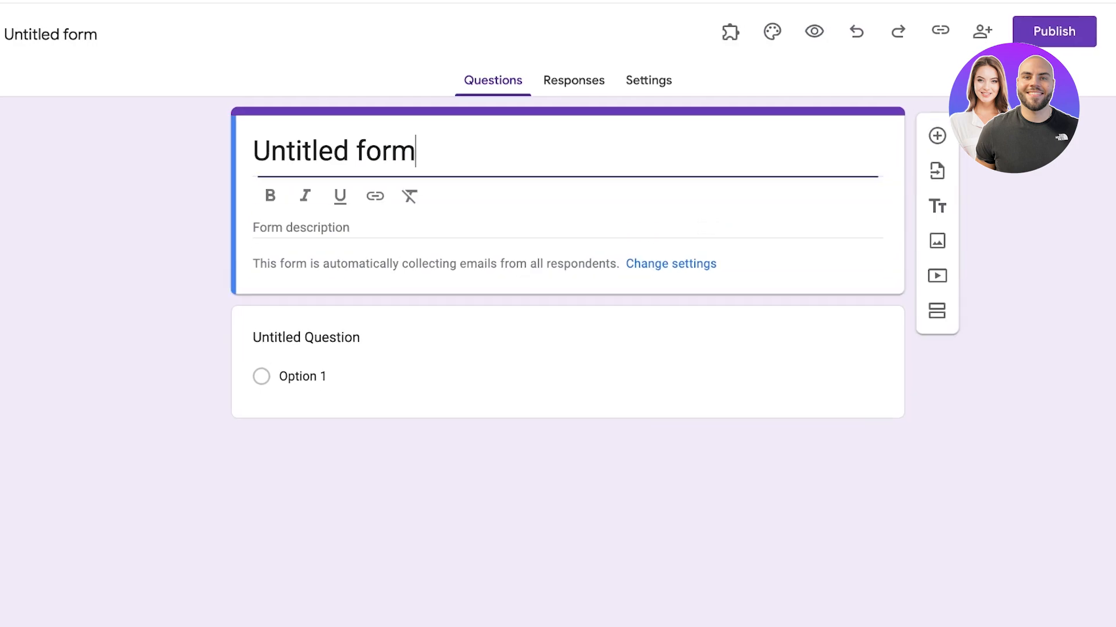
# - Set the form's title to "Sample Form"
pyautogui.press('End')
pyautogui.write('Se')
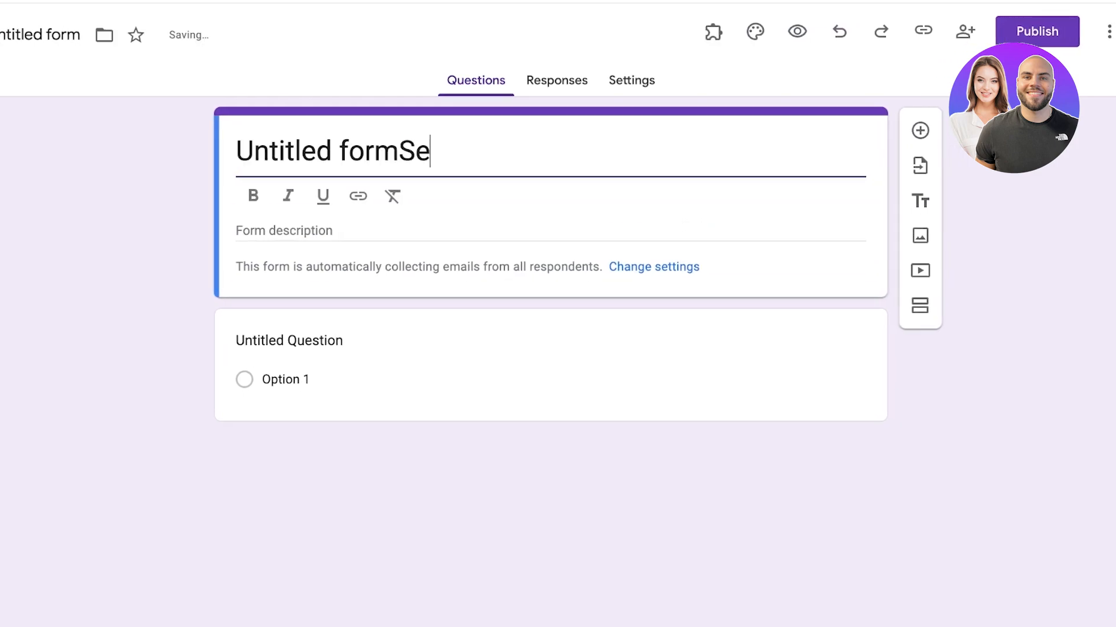
pyautogui.press('BackSpace')
pyautogui.press('BackSpace')
pyautogui.press('BackSpace')
pyautogui.press('BackSpace')
pyautogui.press('BackSpace')
pyautogui.press('BackSpace')
pyautogui.press('BackSpace')
pyautogui.press('BackSpace')
pyautogui.press('BackSpace')
pyautogui.press('BackSpace')
pyautogui.press('BackSpace')
pyautogui.press('BackSpace')
pyautogui.press('BackSpace')
pyautogui.press('BackSpace')
pyautogui.press('BackSpace')
pyautogui.write('R')
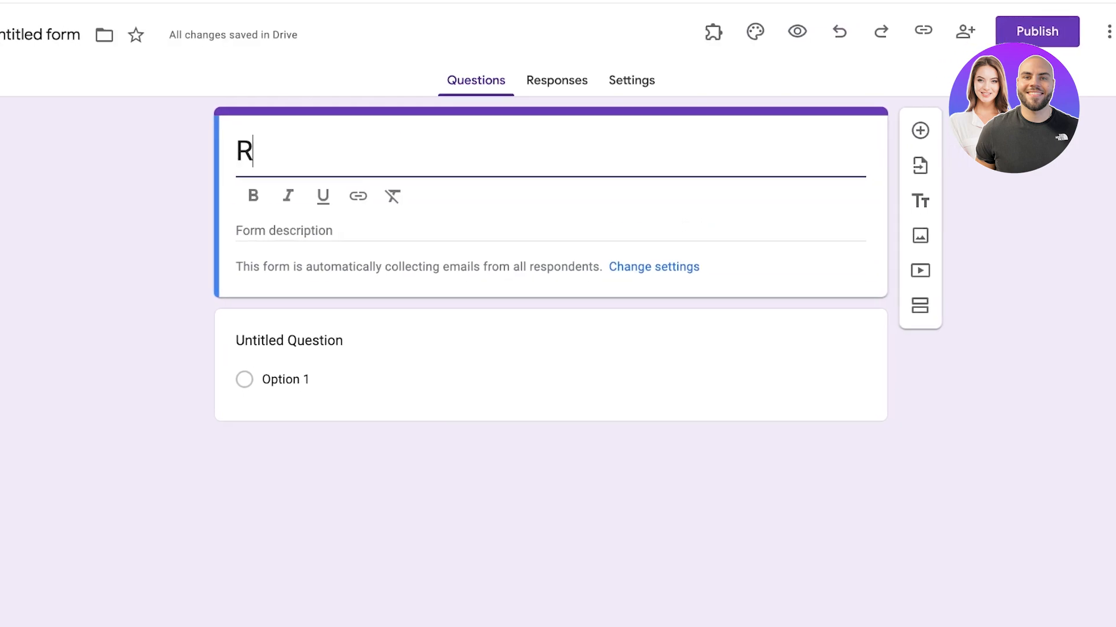
pyautogui.press('BackSpace')
pyautogui.write('Sample Forn')
pyautogui.press('BackSpace')
pyautogui.write('m')
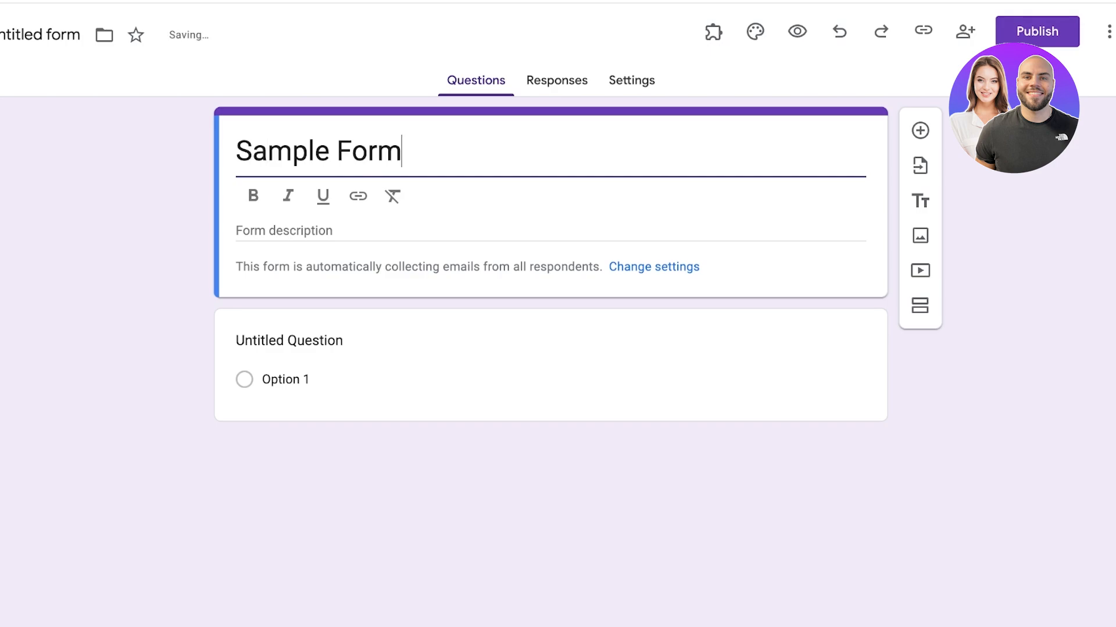
# - Replace the untitled first question's text with "What is your Name?"
pyautogui.click(289, 340)
pyautogui.press('BackSpace')
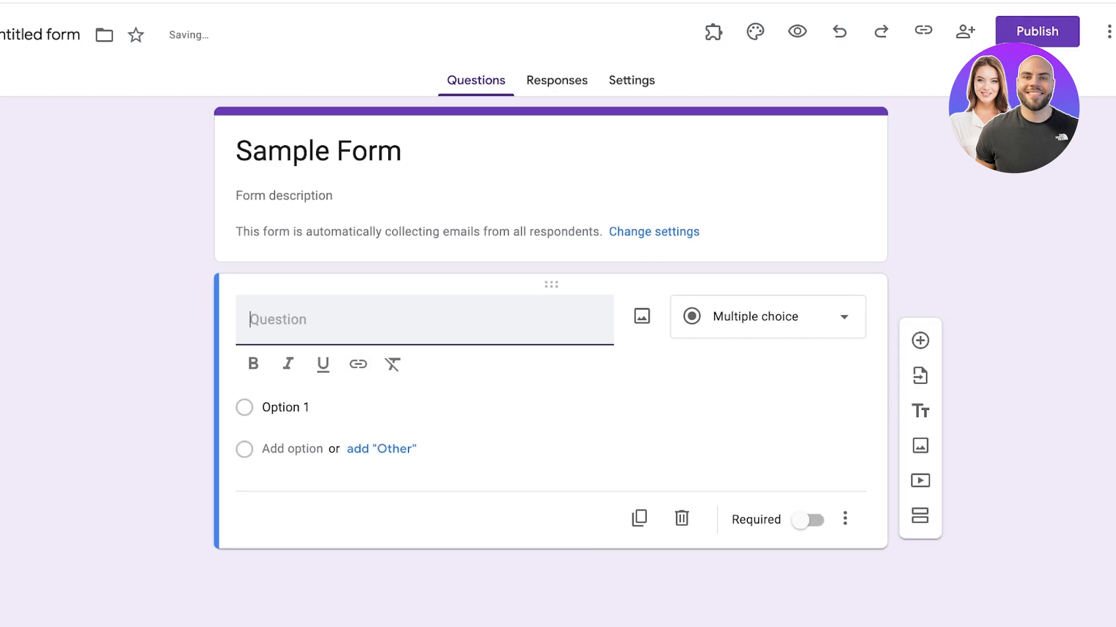
pyautogui.write('What is your Name?')
pyautogui.press('Return')
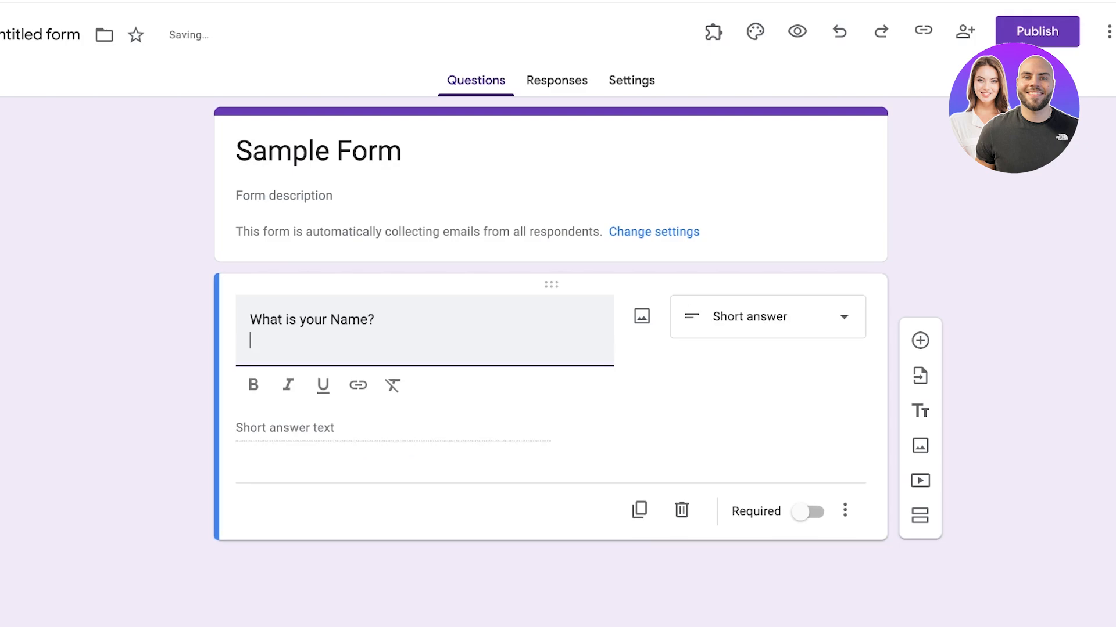
# - Add a second question reading "What is your Age?"
pyautogui.click(920, 341)
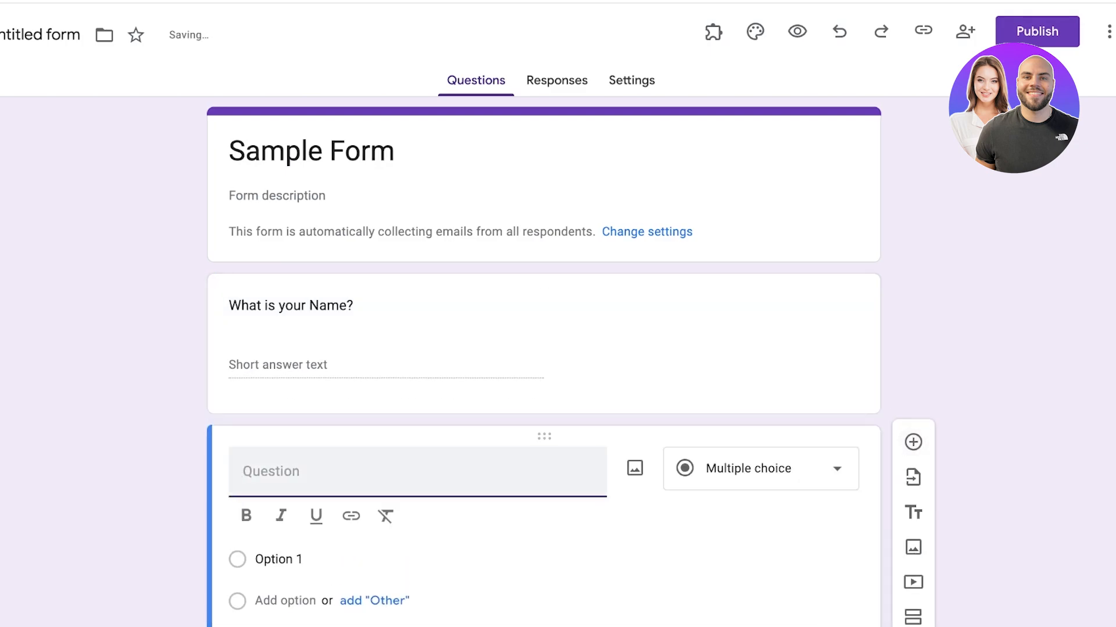
pyautogui.write('What is y')
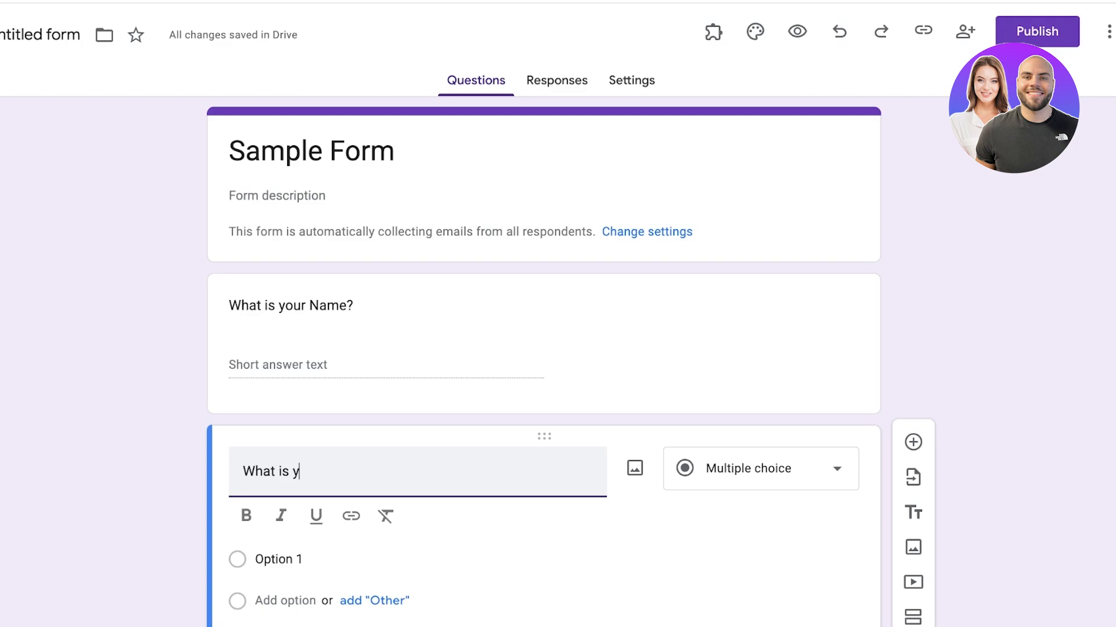
pyautogui.write('our Age?')
pyautogui.scroll(-2, 544, 326)
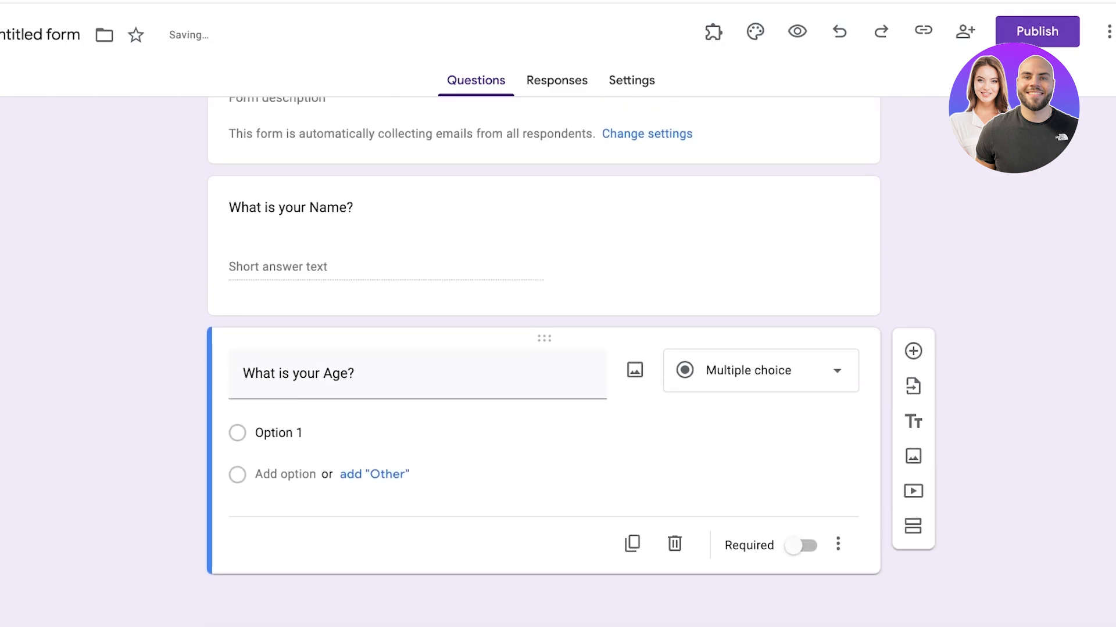
# - Add a blank third question and change the "What is your Age?" question's type to Short answer
pyautogui.click(913, 357)
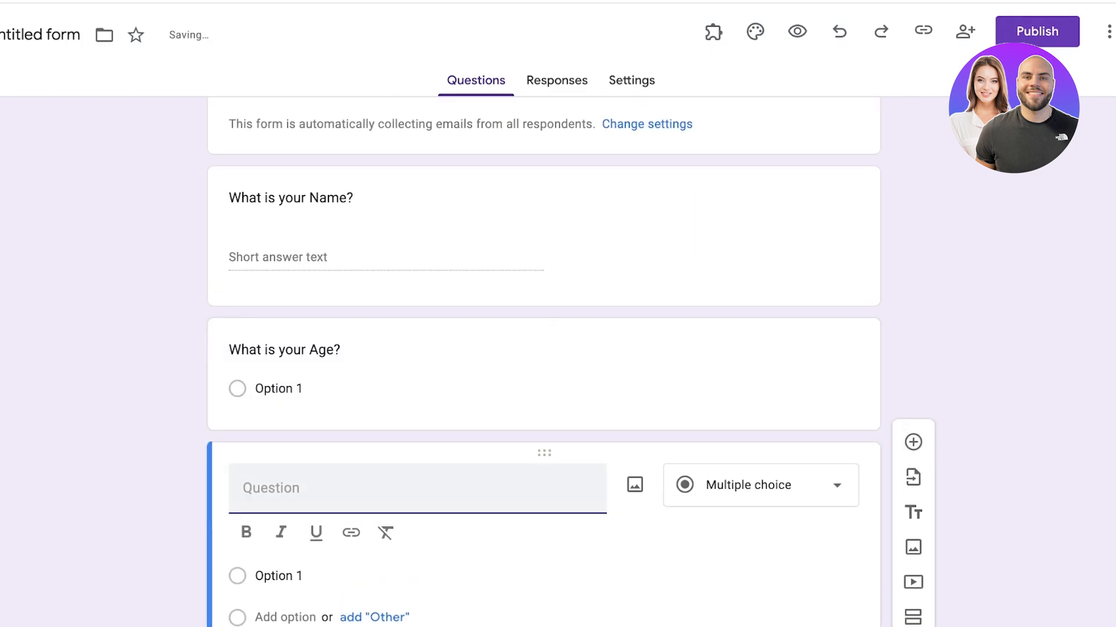
pyautogui.click(760, 485)
pyautogui.click(544, 372)
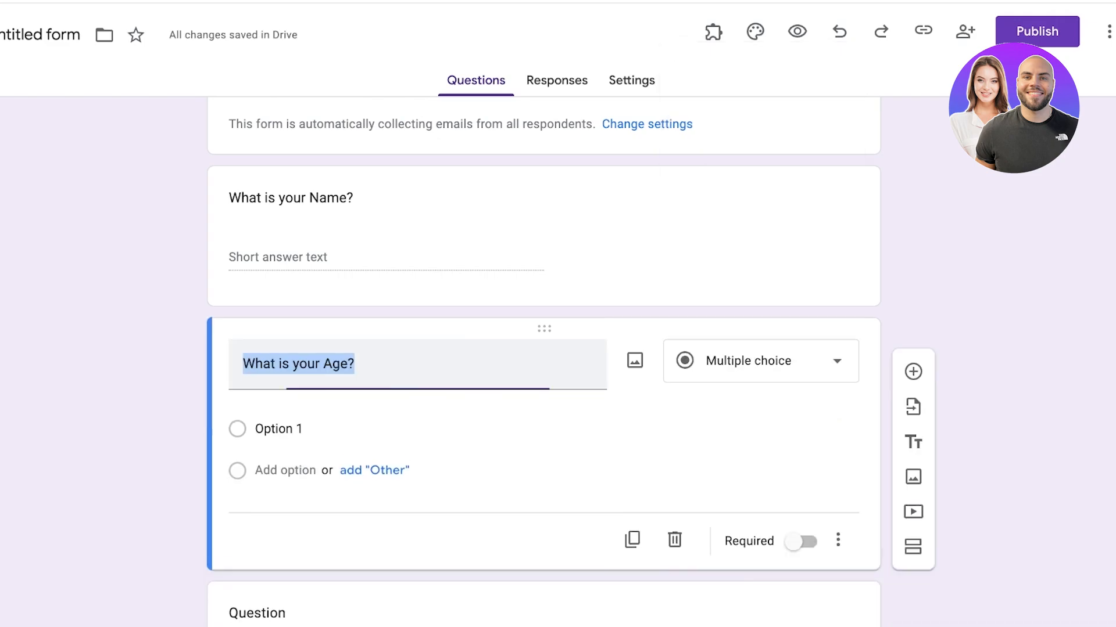
pyautogui.click(799, 361)
pyautogui.click(742, 70)
pyautogui.scroll(-2, 544, 349)
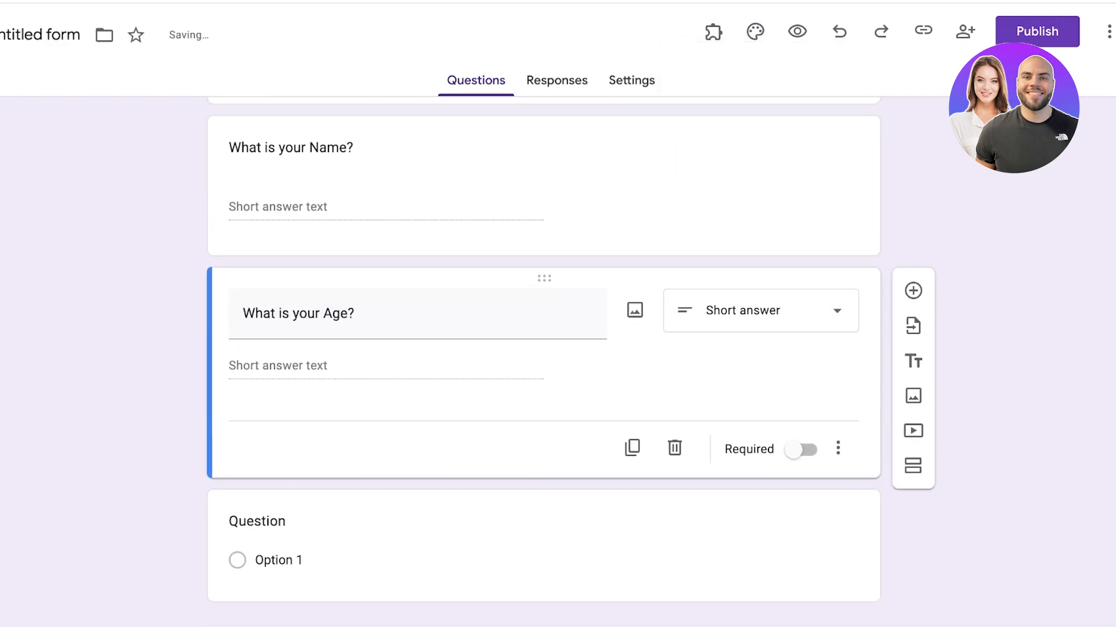
# - Fill in the blank multiple-choice question as "Which describes you the best?" with the options Leader and Follower
pyautogui.click(418, 514)
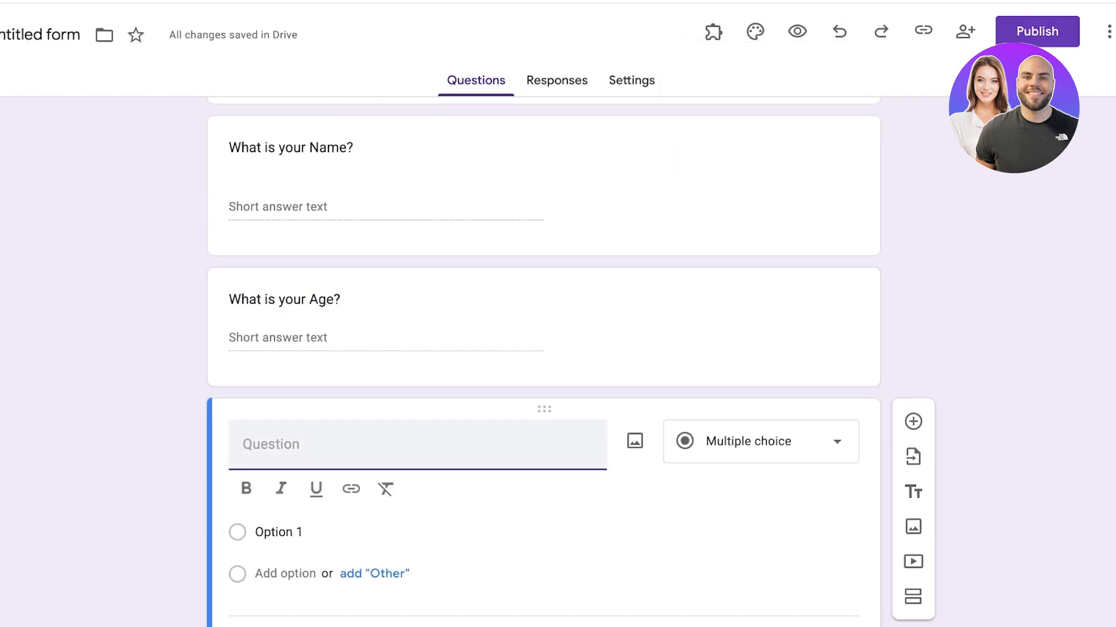
pyautogui.write('Whic')
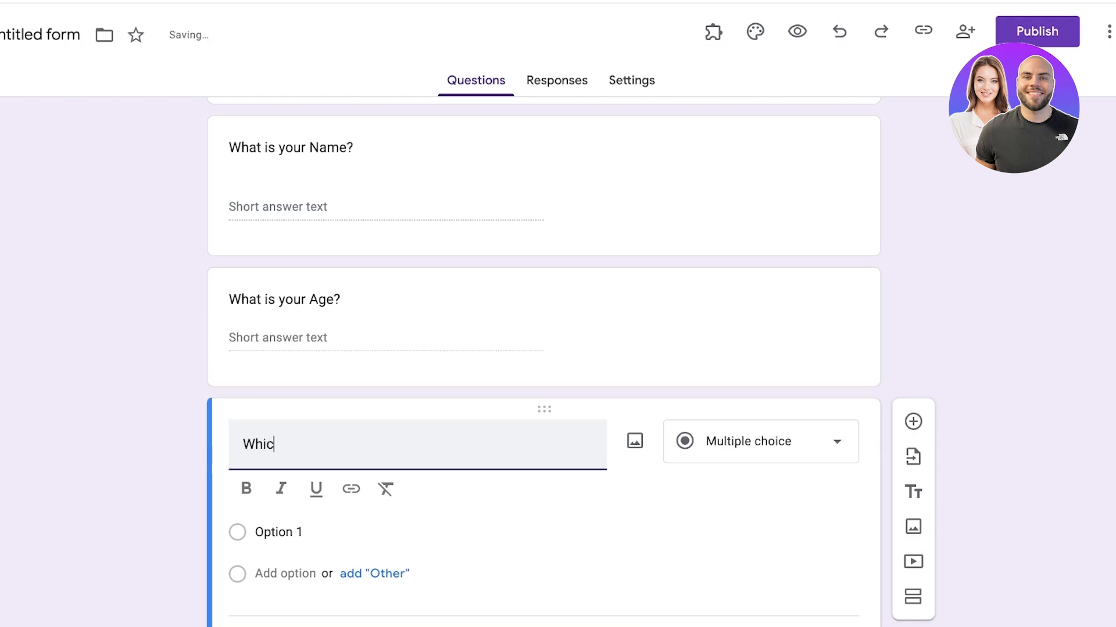
pyautogui.write('h describes you the best?')
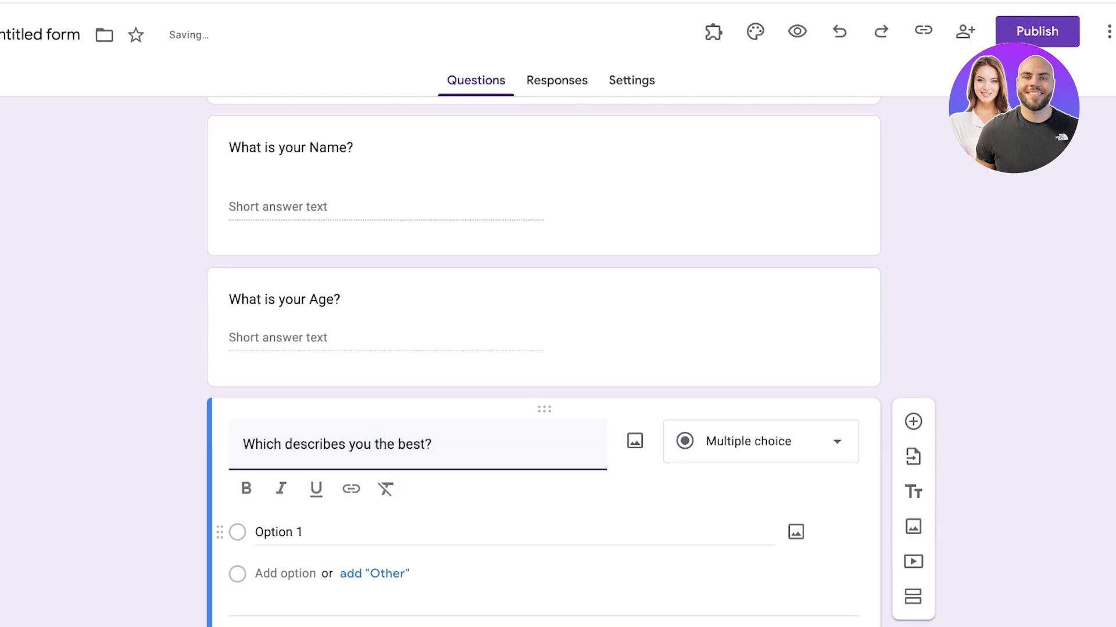
pyautogui.click(278, 532)
pyautogui.write('Leader')
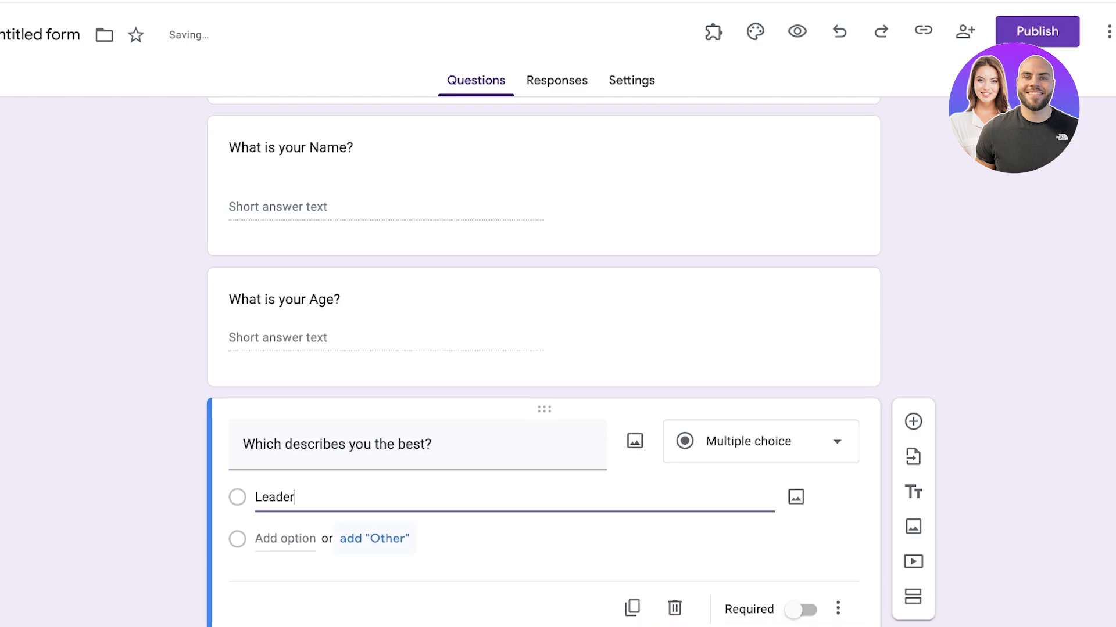
pyautogui.press('Return')
pyautogui.write('Follower')
pyautogui.scroll(-2, 912, 348)
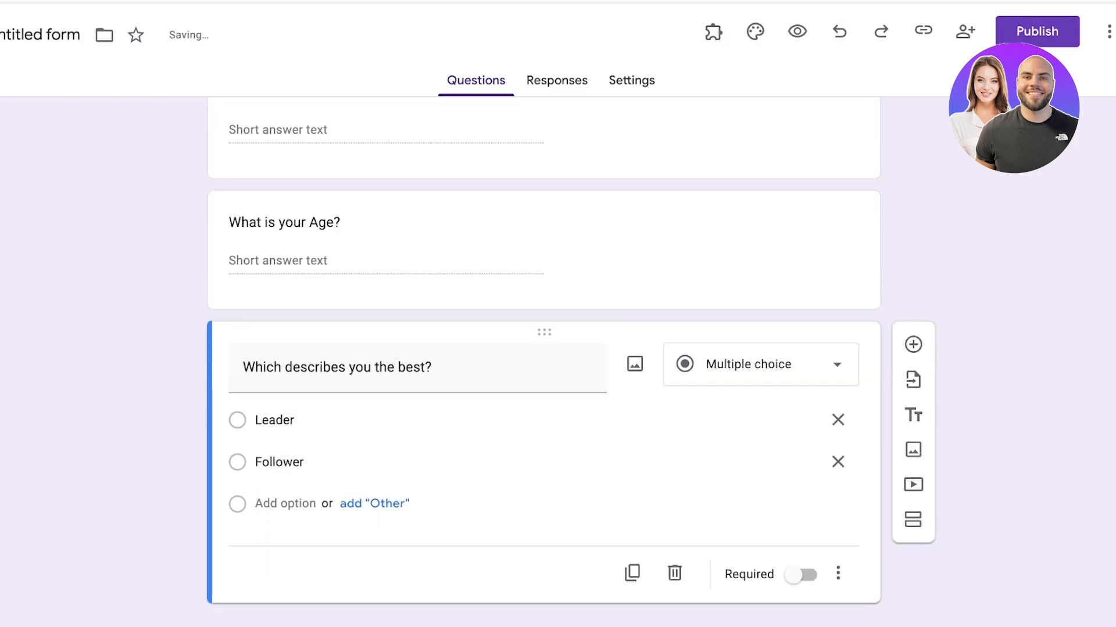
# - Add a fourth question reading "What type of music do you prefer?"
pyautogui.click(912, 313)
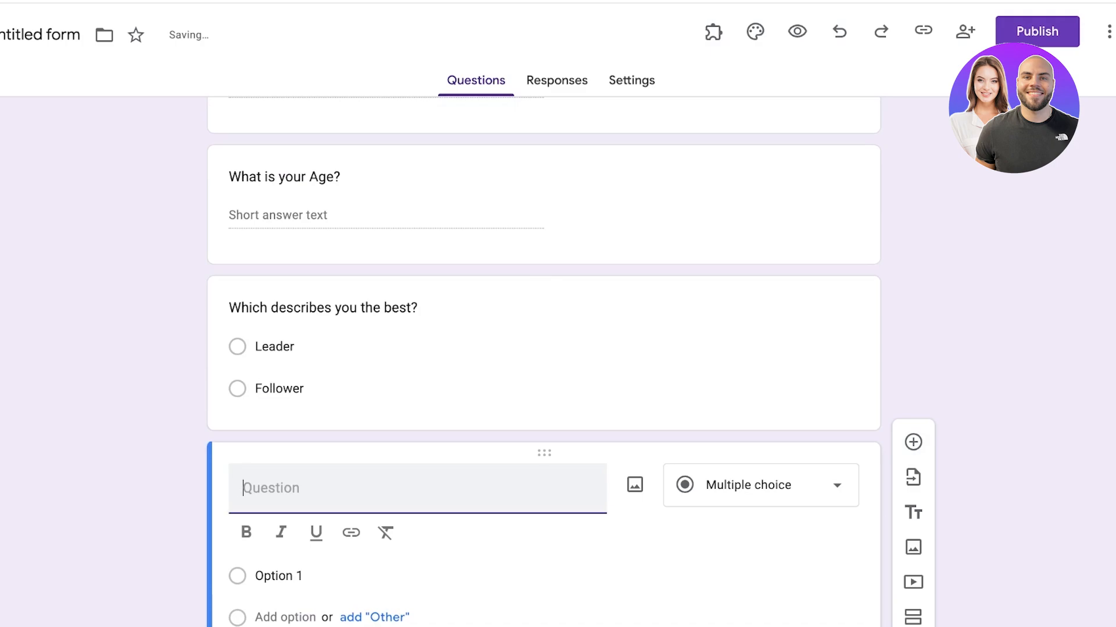
pyautogui.write('What type ')
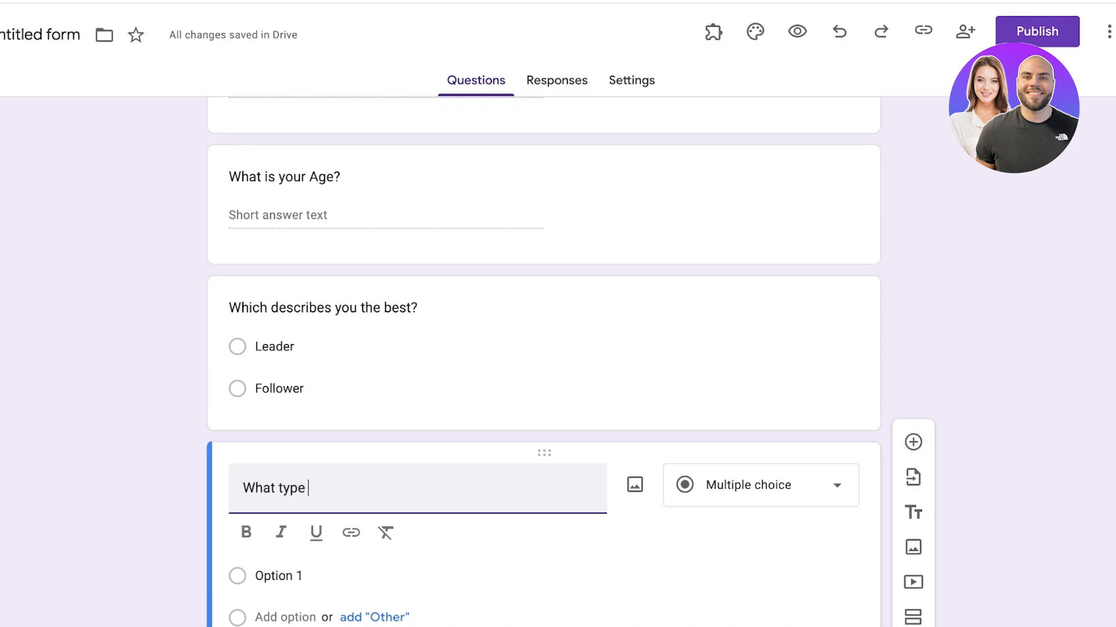
pyautogui.write('of music do you prefer?')
pyautogui.click(279, 576)
pyautogui.write('A')
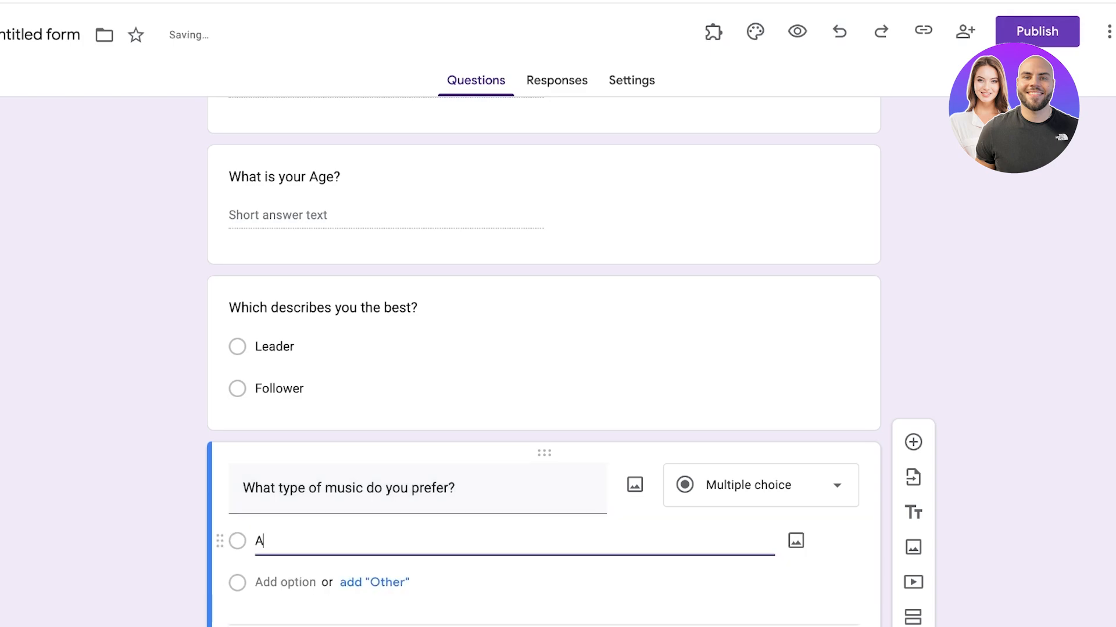
pyautogui.press('BackSpace')
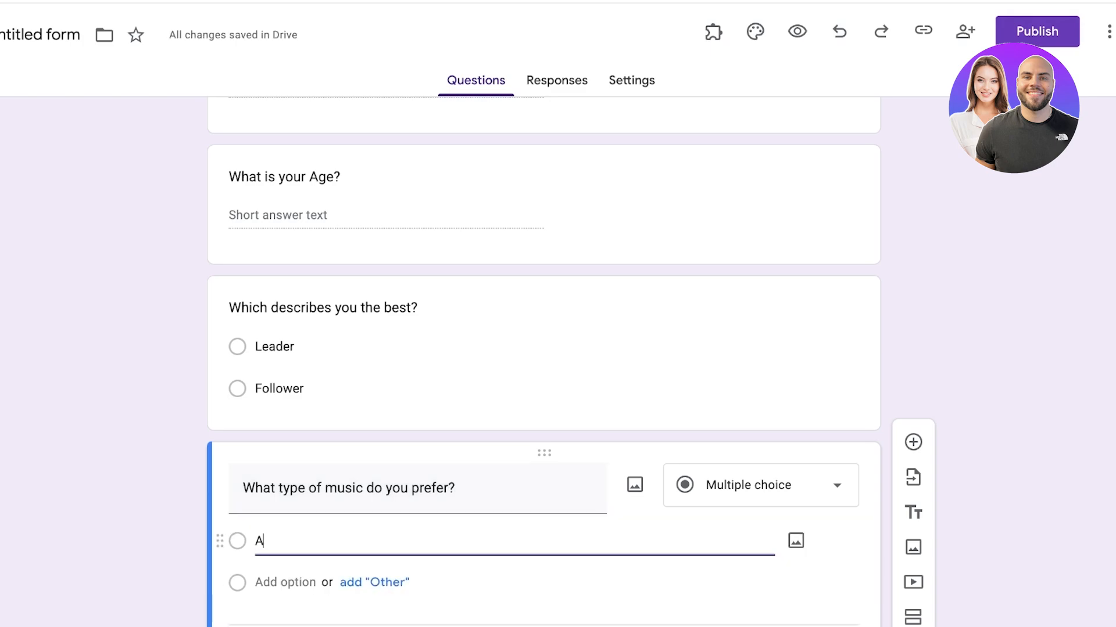
pyautogui.press('BackSpace')
pyautogui.write('vg')
# - Change the music question's type to Checkboxes and reword it to "What types of music do you prefer?"
pyautogui.scroll(-2, 543, 362)
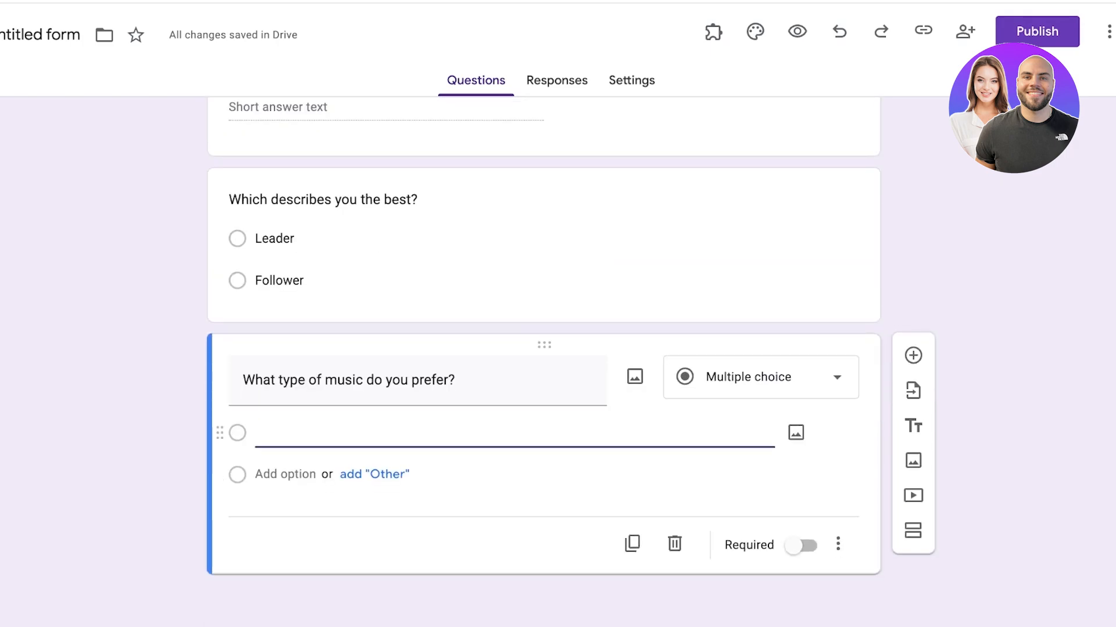
pyautogui.click(760, 376)
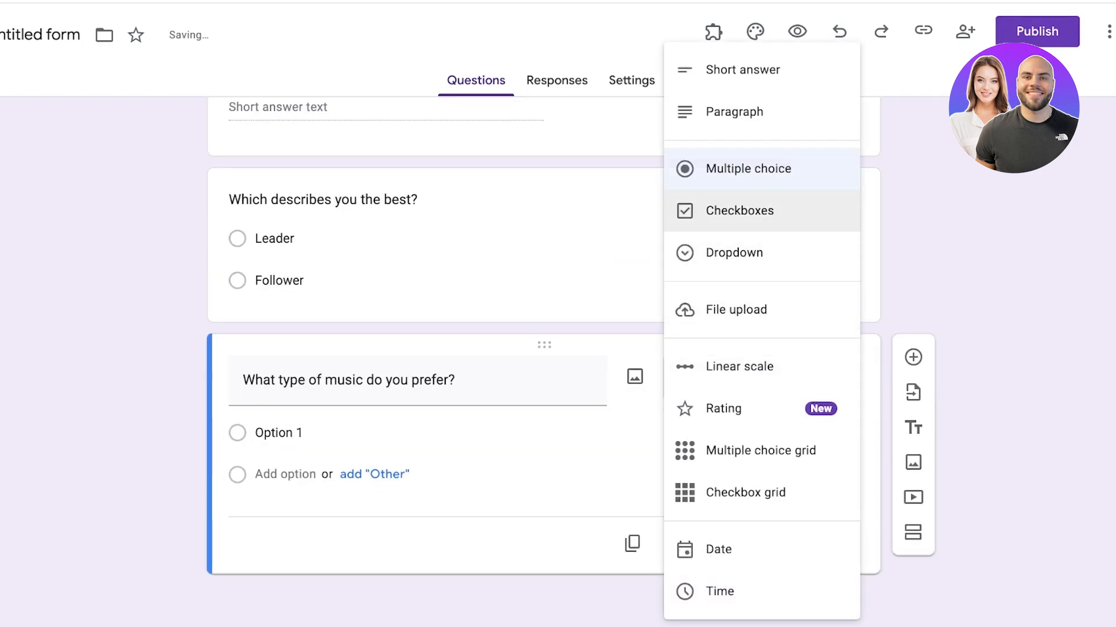
pyautogui.click(739, 211)
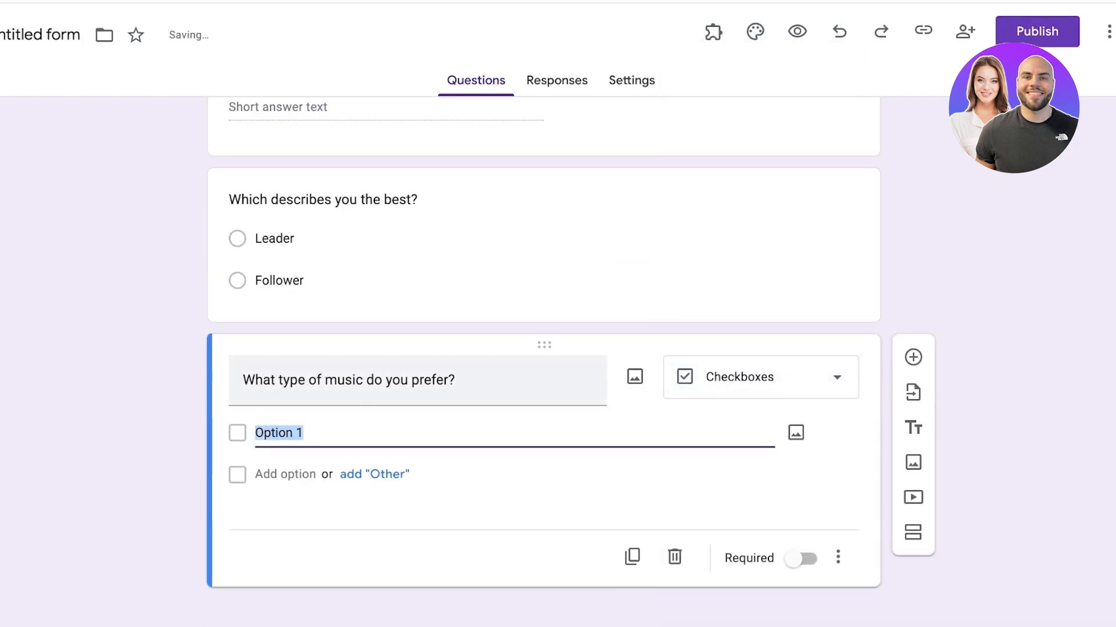
pyautogui.click(348, 380)
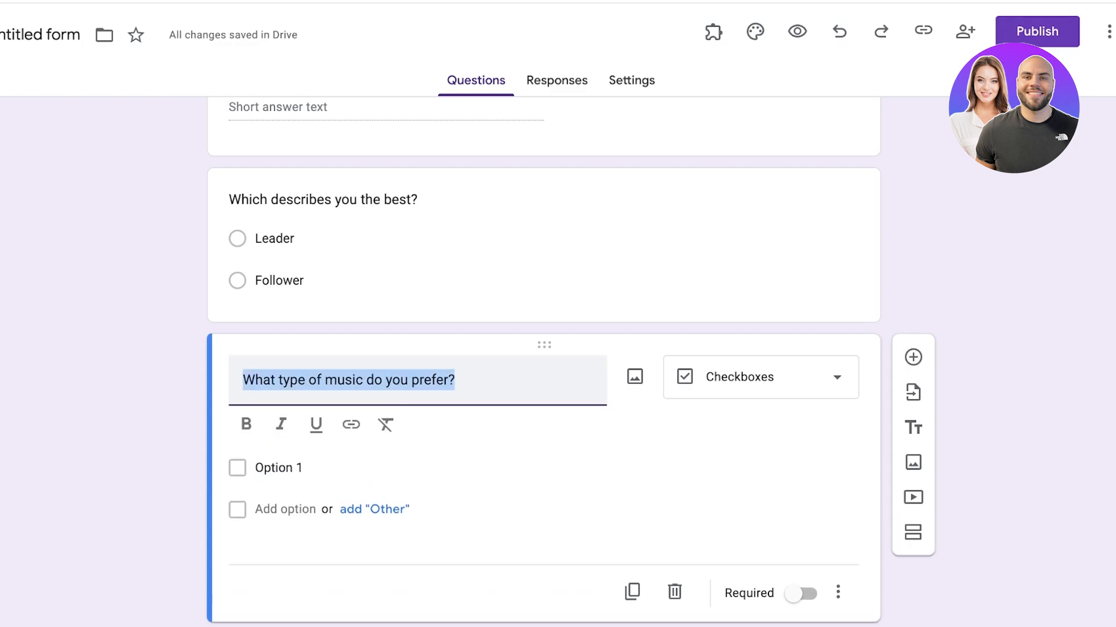
pyautogui.click(303, 380)
pyautogui.write('s')
# - Give the music question the four checkbox options Pop, Rock, Jazz and Classical
pyautogui.click(278, 468)
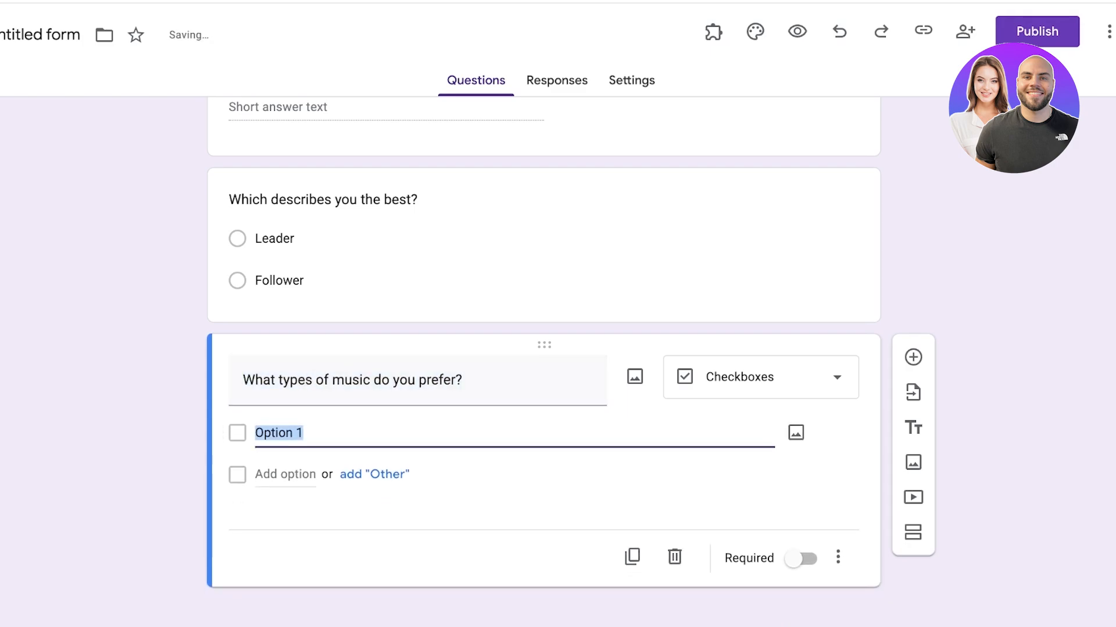
pyautogui.write('Pop')
pyautogui.press('Return')
pyautogui.write('Rock')
pyautogui.press('Return')
pyautogui.write('J')
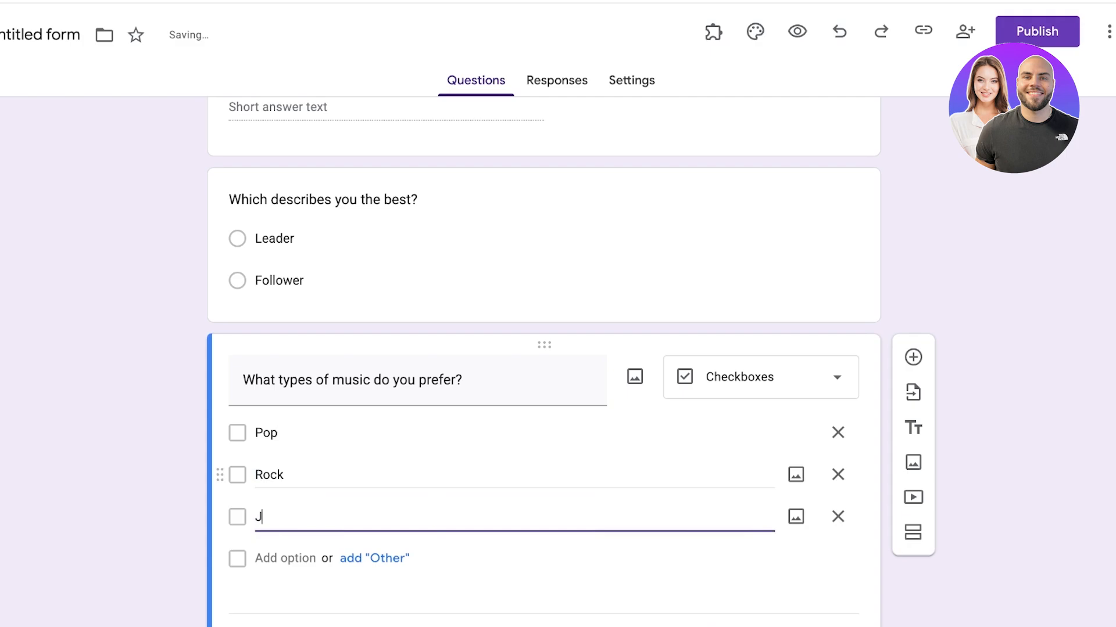
pyautogui.write('azz')
pyautogui.press('Return')
pyautogui.write('Classical')
pyautogui.press('Return')
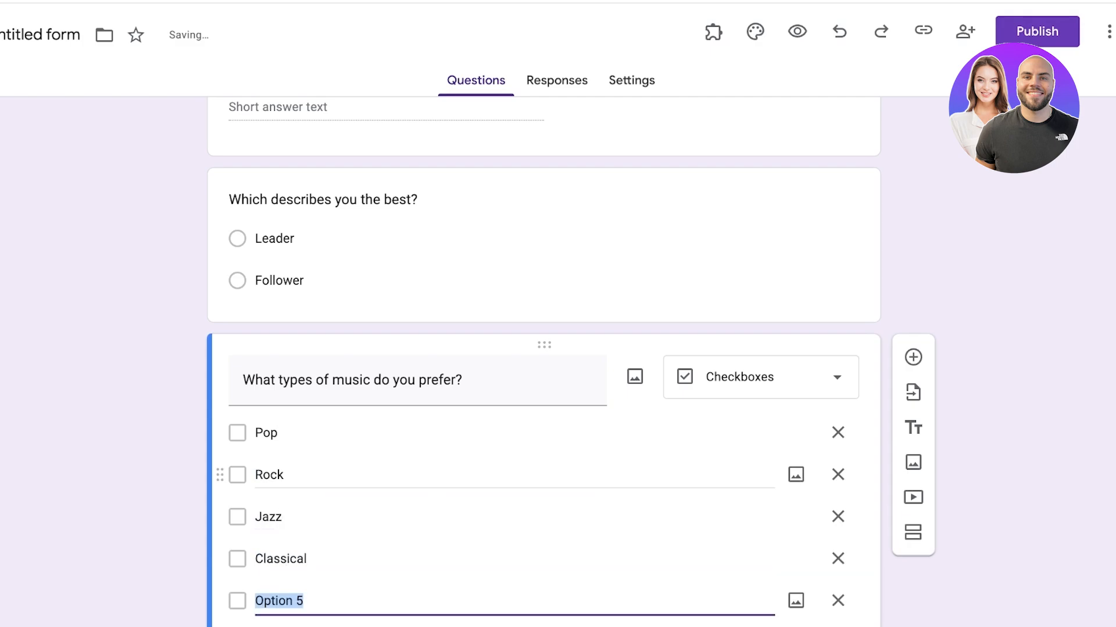
pyautogui.press('BackSpace')
pyautogui.press('BackSpace')
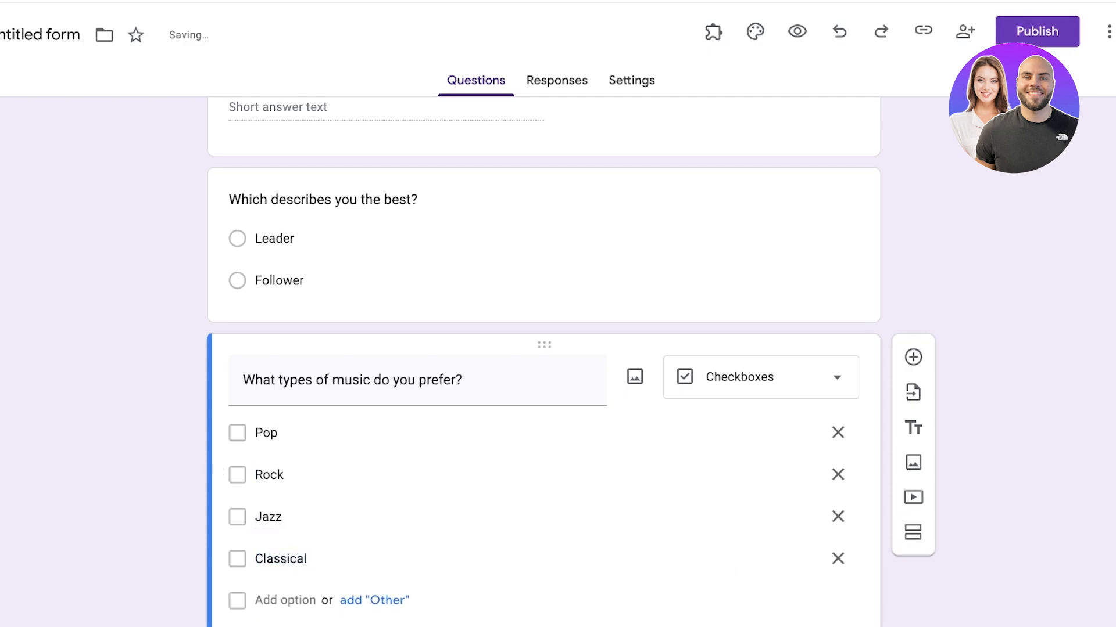
# - Add a fifth question of type Rating and enter "How much do you enjoy eating" as its text
pyautogui.scroll(-2, 544, 361)
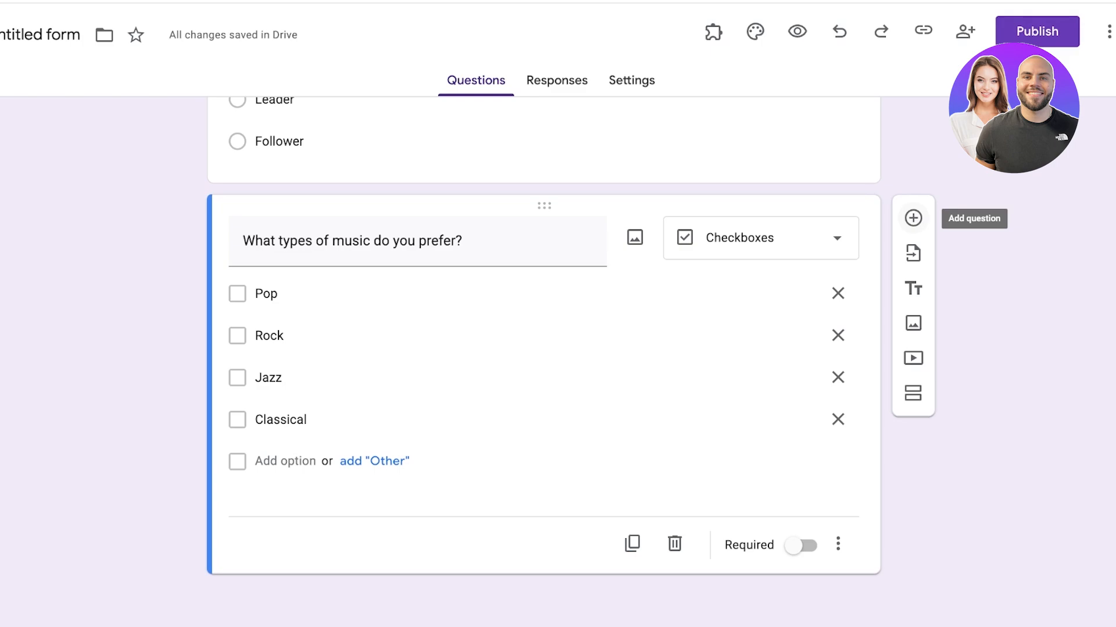
pyautogui.click(912, 218)
pyautogui.click(761, 471)
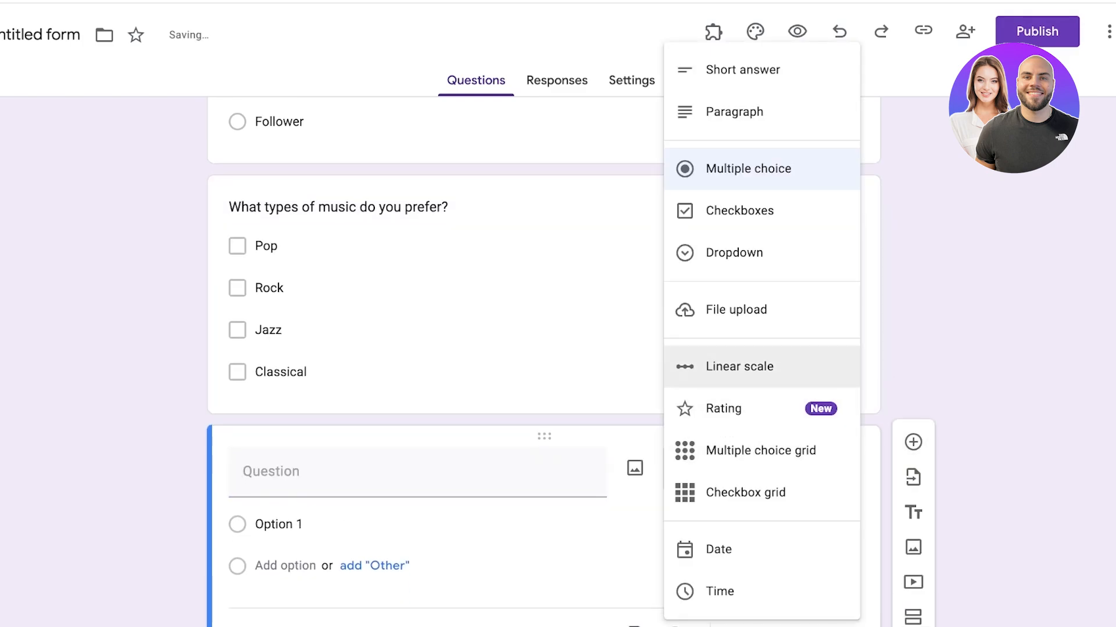
pyautogui.click(724, 408)
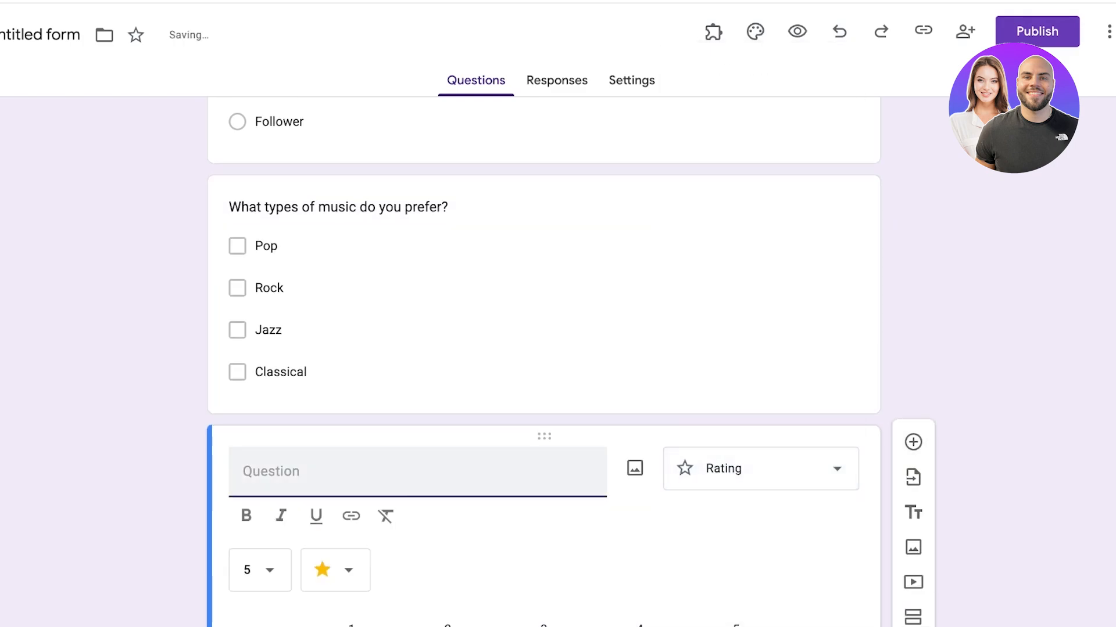
pyautogui.write('How much ')
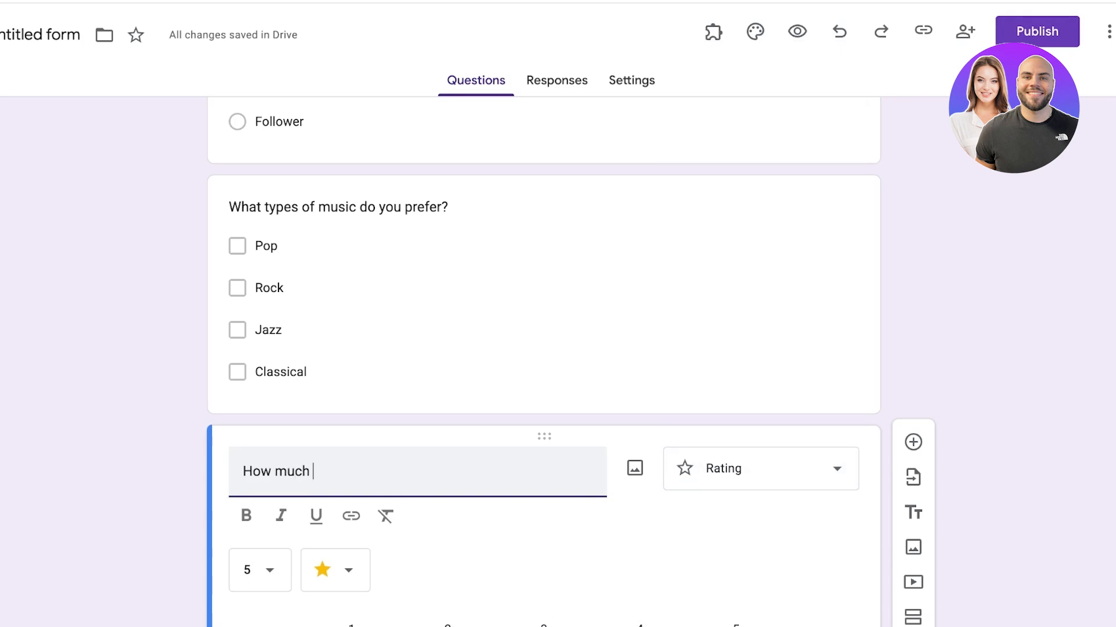
pyautogui.write('do you enjoy eating')
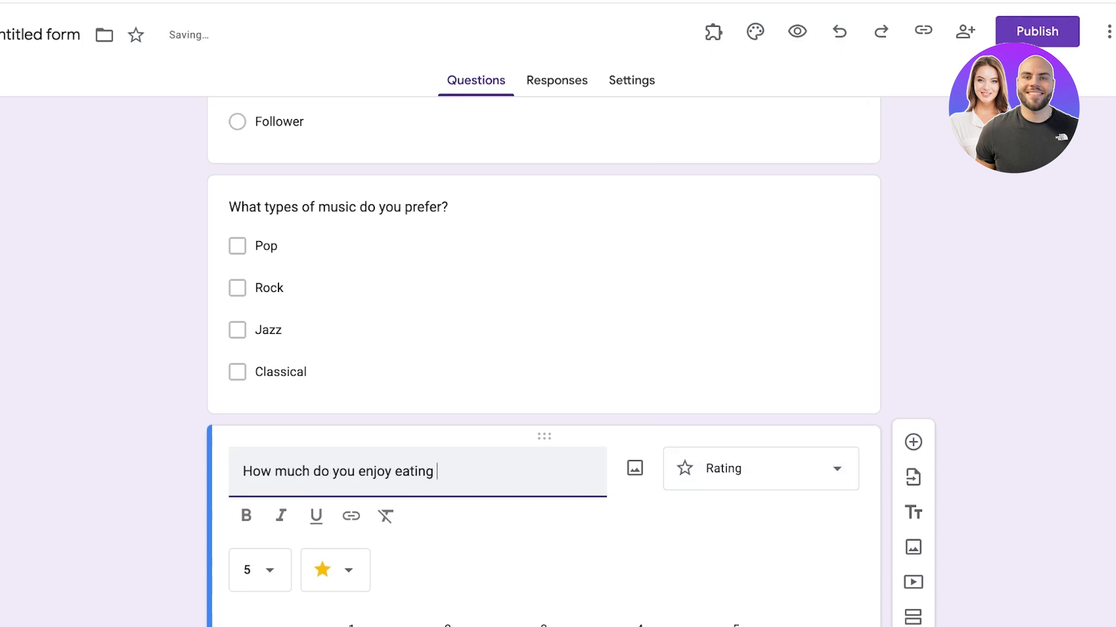
# - Reword the rating question to "How much would you rate lion king?"
pyautogui.press('BackSpace')
pyautogui.press('BackSpace')
pyautogui.press('BackSpace')
pyautogui.press('BackSpace')
pyautogui.press('BackSpace')
pyautogui.press('BackSpace')
pyautogui.press('BackSpace')
pyautogui.press('BackSpace')
pyautogui.press('BackSpace')
pyautogui.press('BackSpace')
pyautogui.press('BackSpace')
pyautogui.press('BackSpace')
pyautogui.press('BackSpace')
pyautogui.press('BackSpace')
pyautogui.press('BackSpace')
pyautogui.press('BackSpace')
pyautogui.press('BackSpace')
pyautogui.press('BackSpace')
pyautogui.press('BackSpace')
pyautogui.press('BackSpace')
pyautogui.write('would')
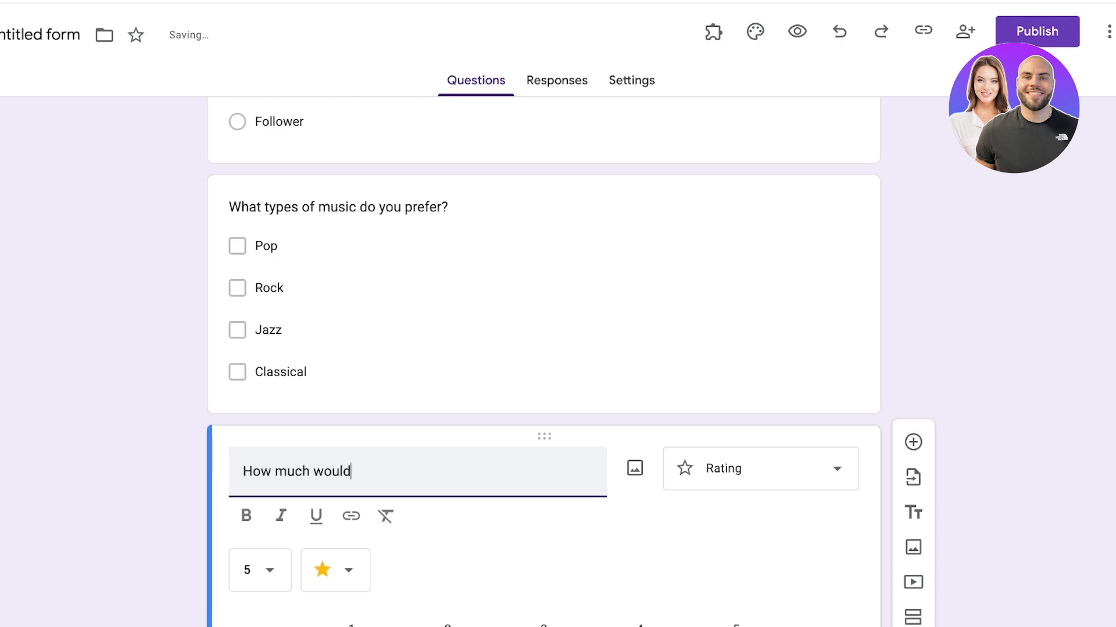
pyautogui.write(' you rate lion king?')
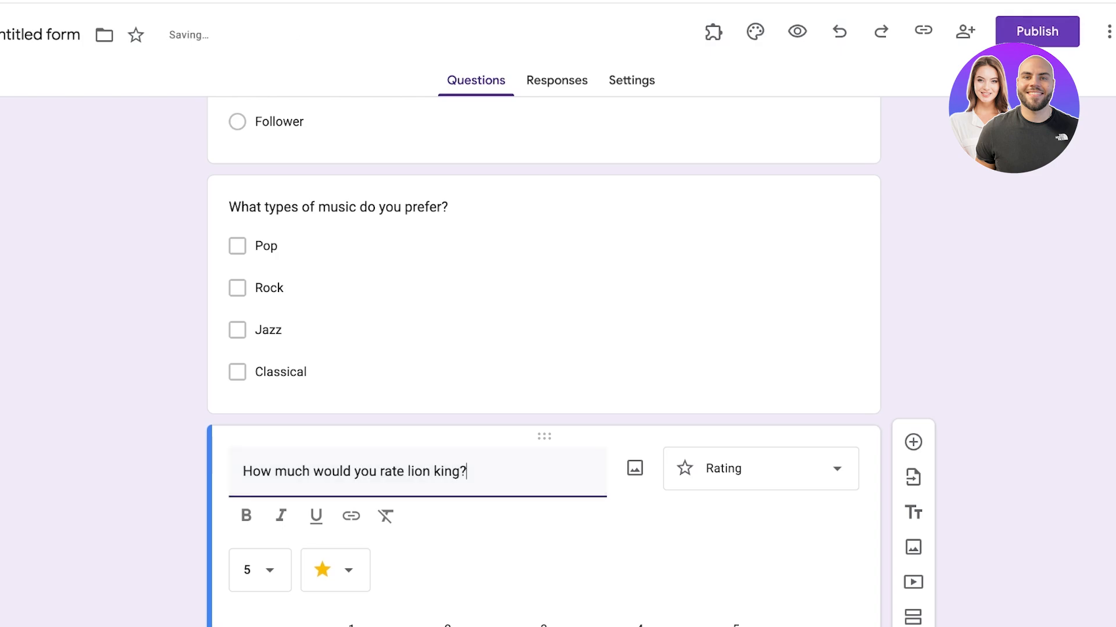
# - Add a sixth question of type Date reading "When is a free day from work for you?"
pyautogui.scroll(-3, 543, 362)
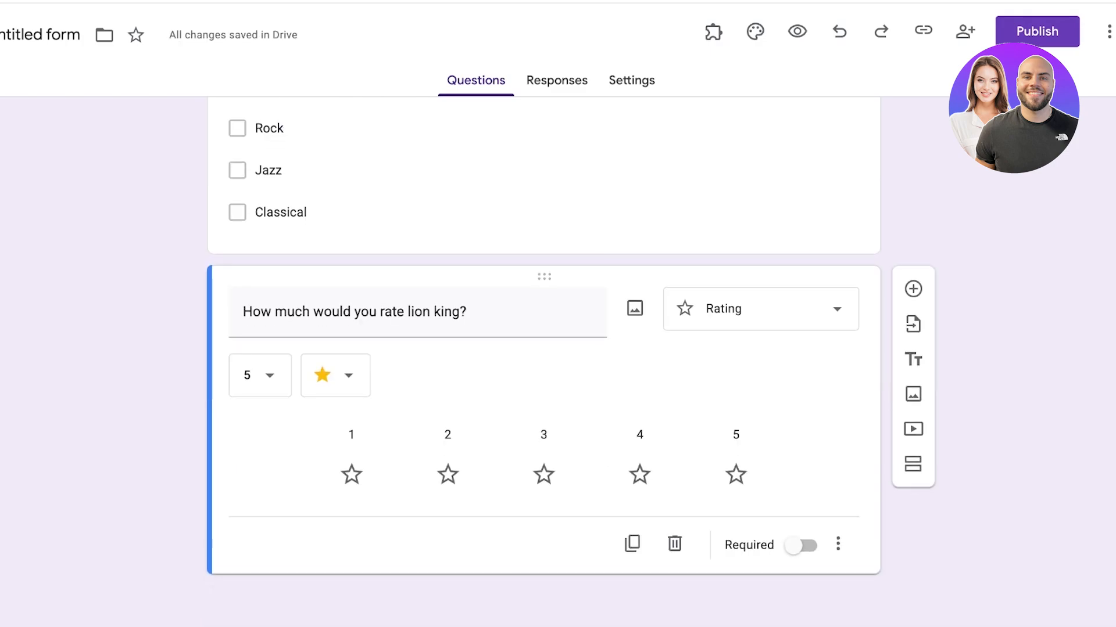
pyautogui.scroll(1, 543, 355)
pyautogui.scroll(12, 543, 360)
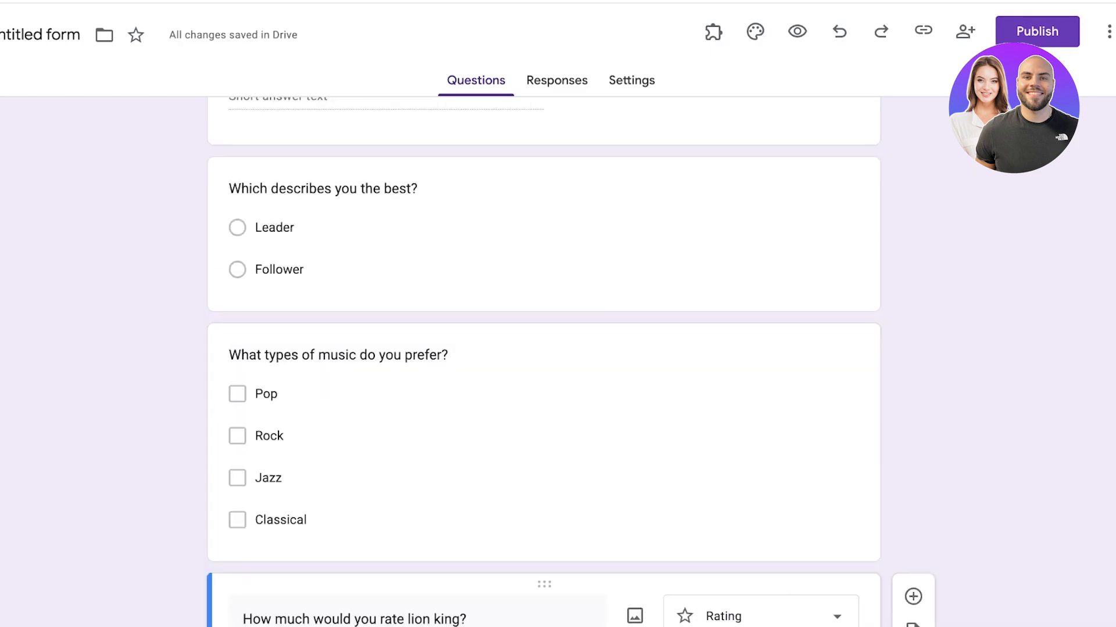
pyautogui.scroll(-12, 543, 360)
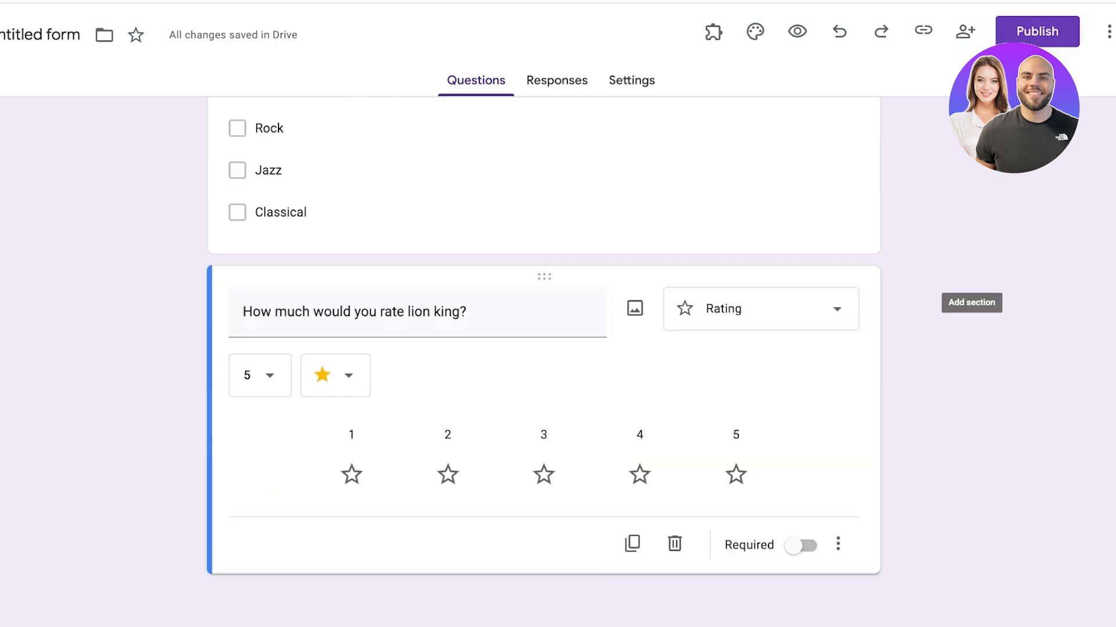
pyautogui.click(913, 289)
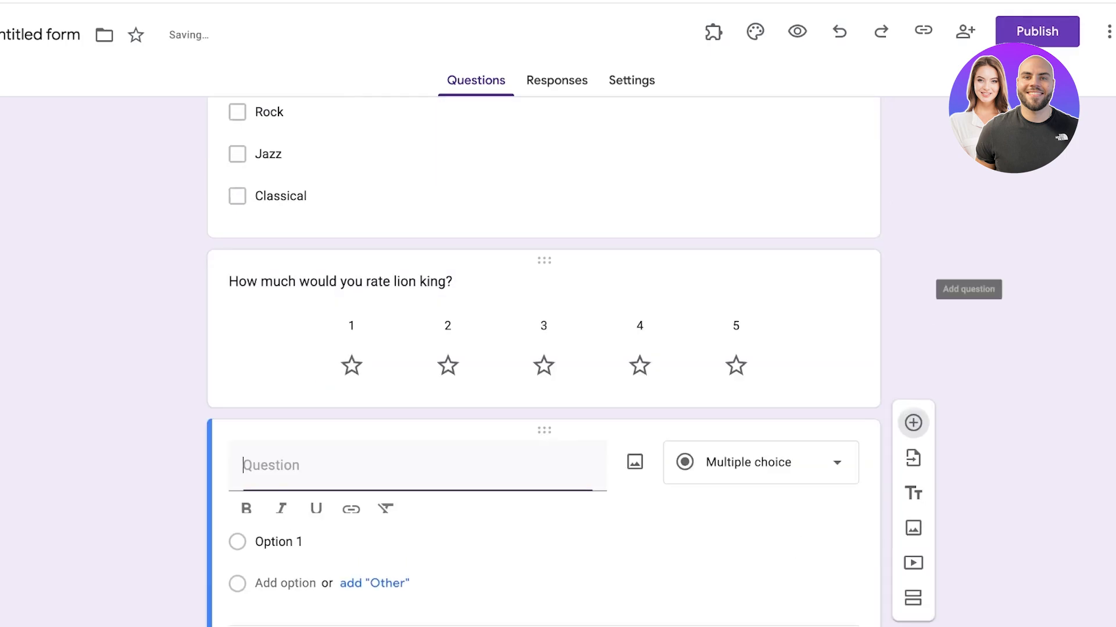
pyautogui.click(761, 463)
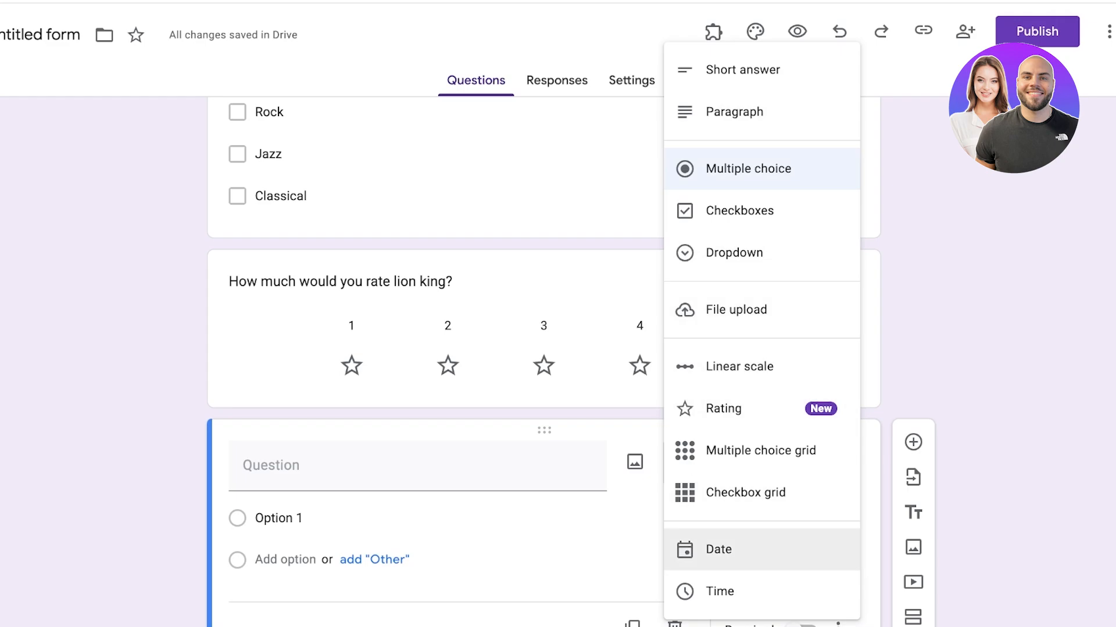
pyautogui.click(761, 549)
pyautogui.click(416, 465)
pyautogui.write('When is ')
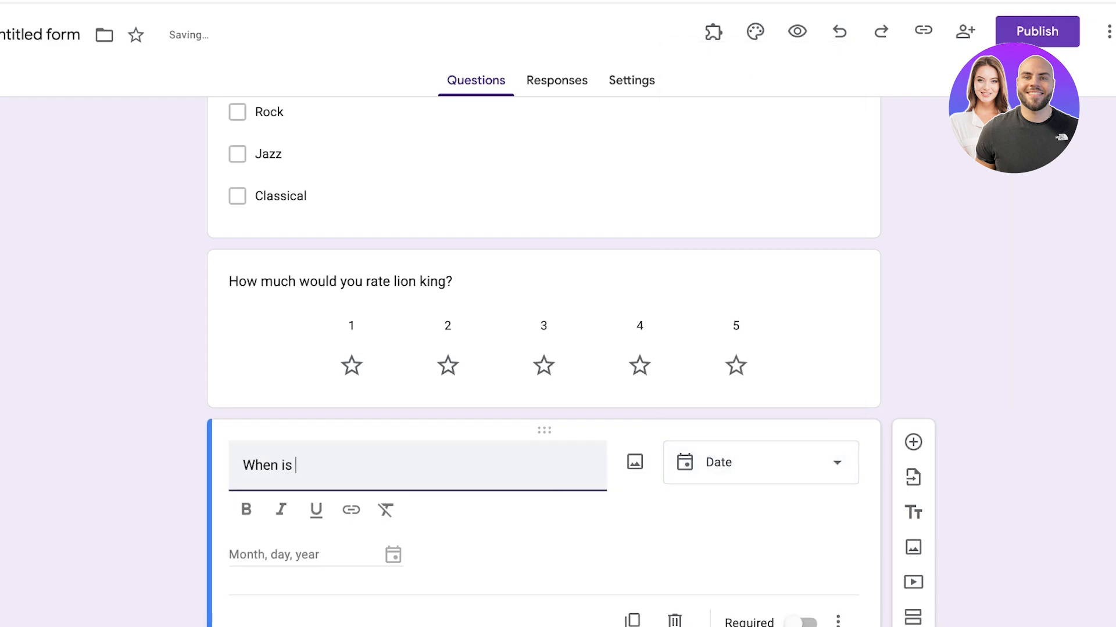
pyautogui.write('is a free day from work for you?')
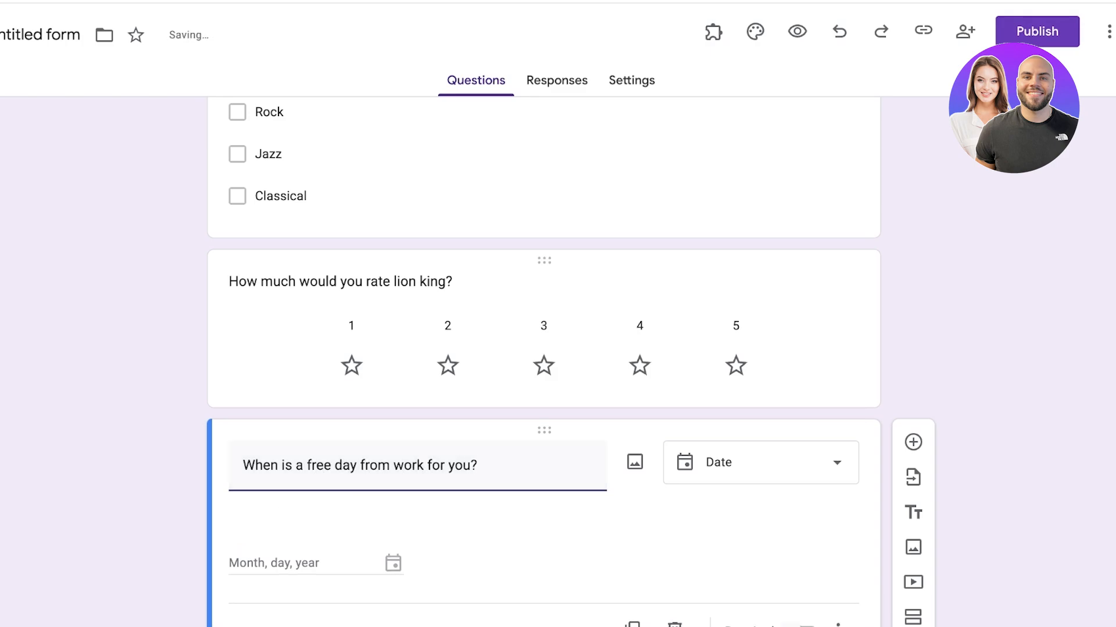
pyautogui.click(340, 282)
pyautogui.scroll(-3, 912, 308)
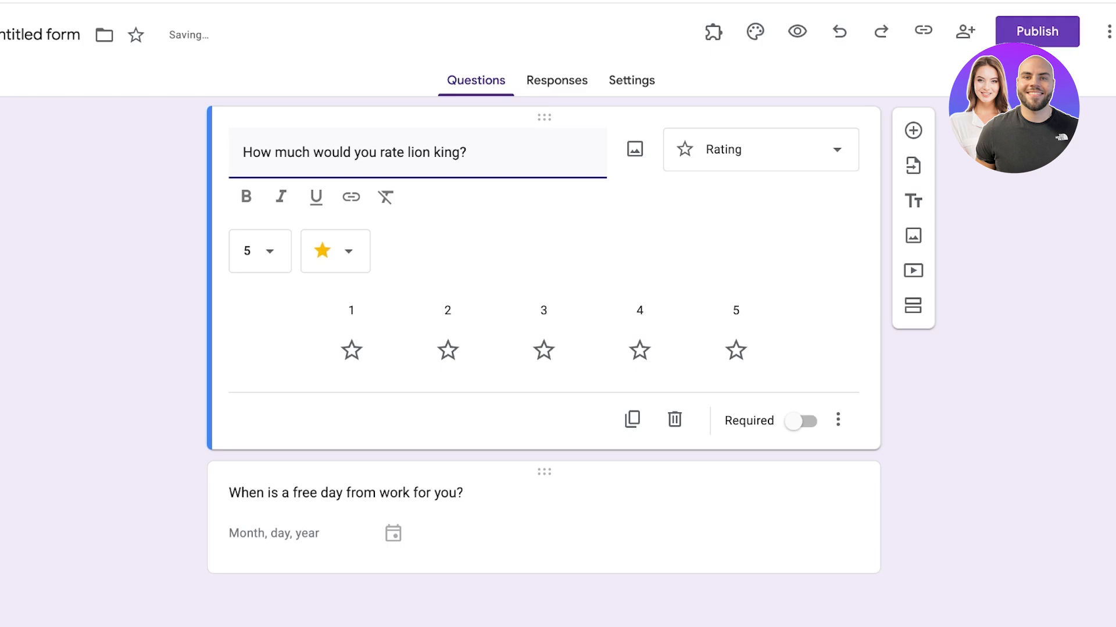
pyautogui.click(346, 492)
pyautogui.click(913, 433)
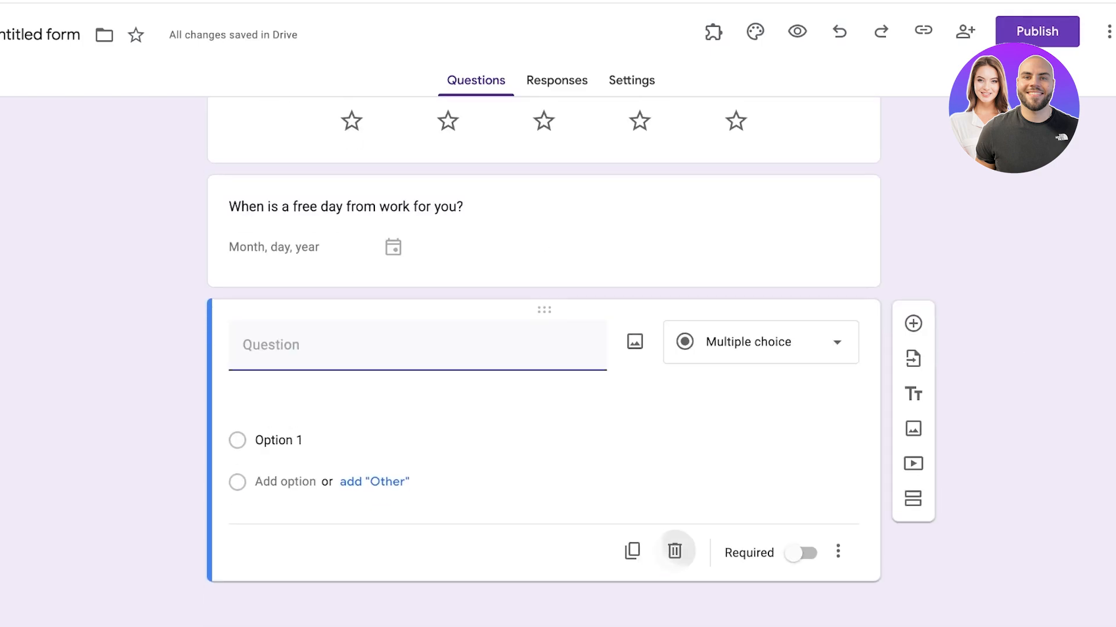
pyautogui.click(673, 548)
# - Link the form's responses to a new spreadsheet named "Sample Form Responses"
pyautogui.scroll(15, 543, 308)
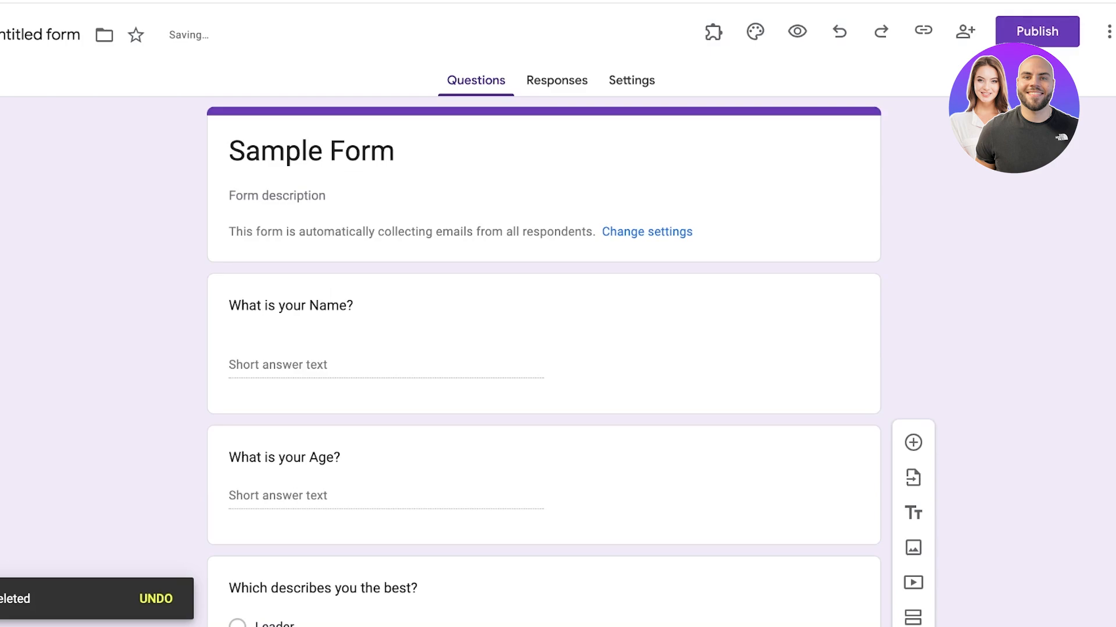
pyautogui.click(557, 81)
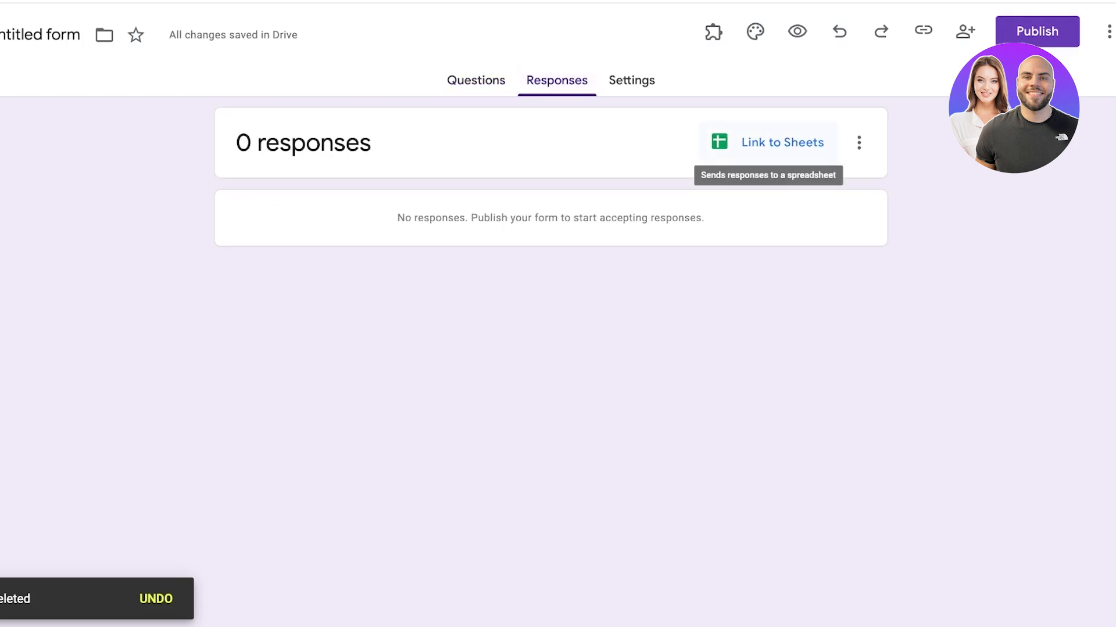
pyautogui.click(778, 143)
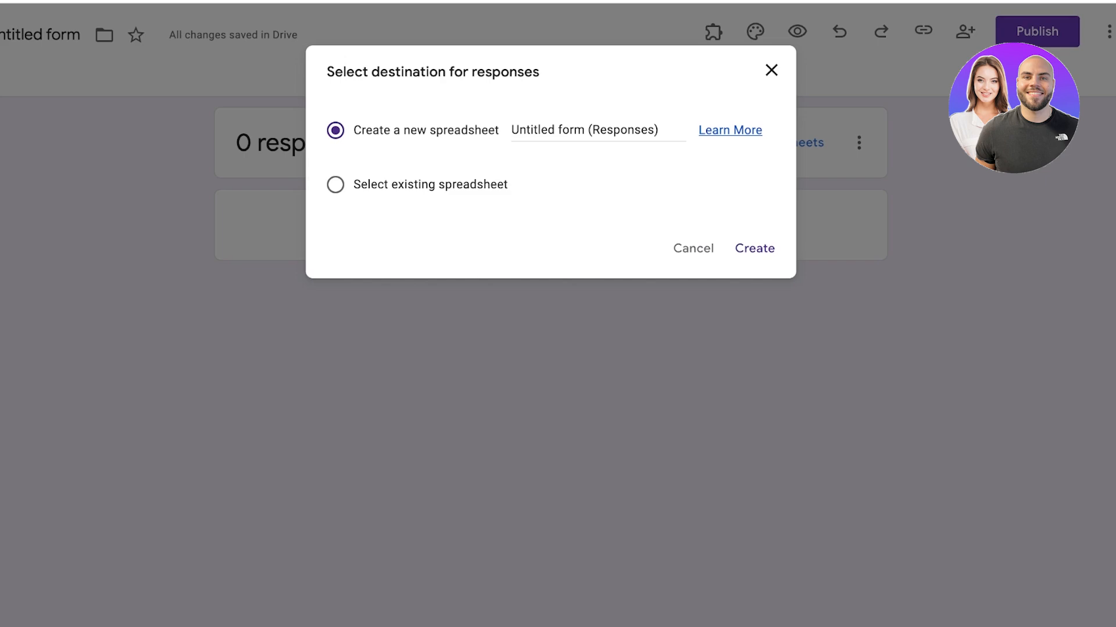
pyautogui.tripleClick(541, 129)
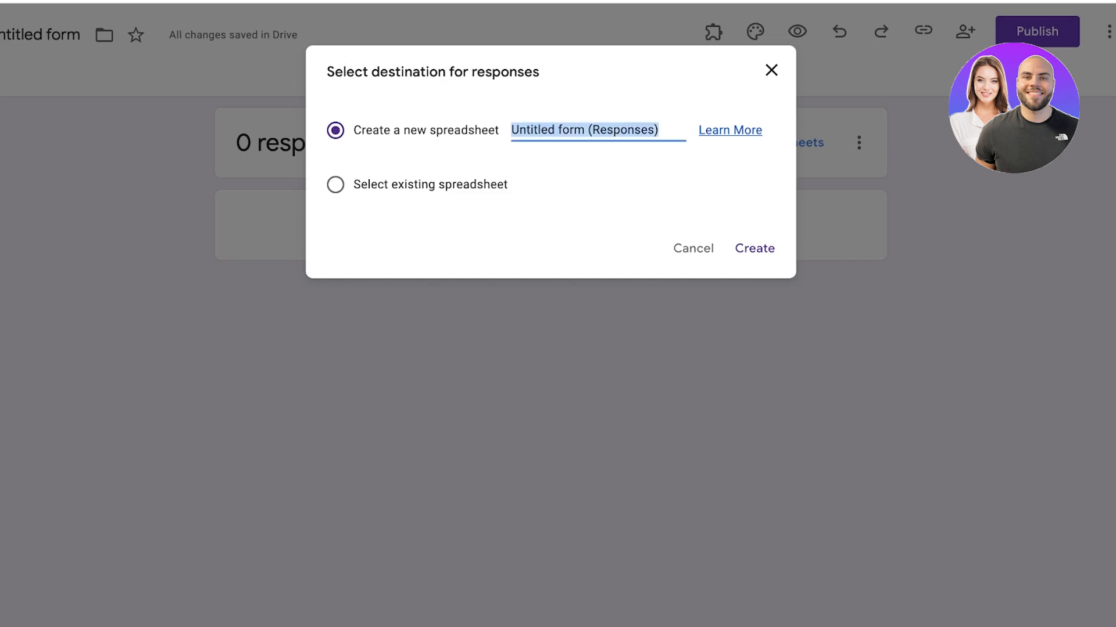
pyautogui.write('A')
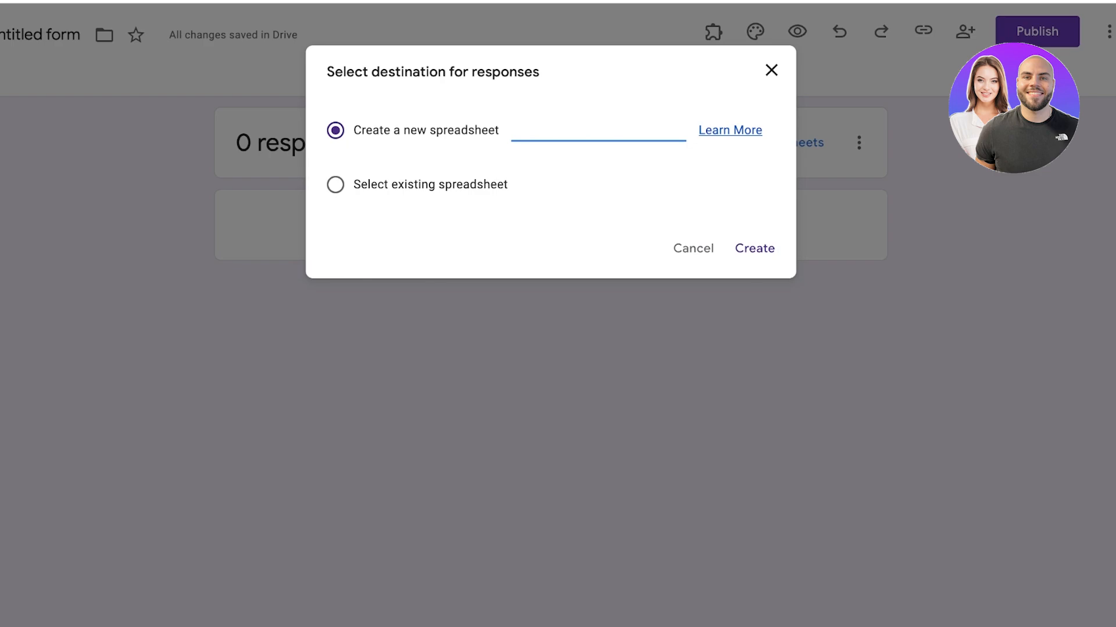
pyautogui.write('Sample Form Responses')
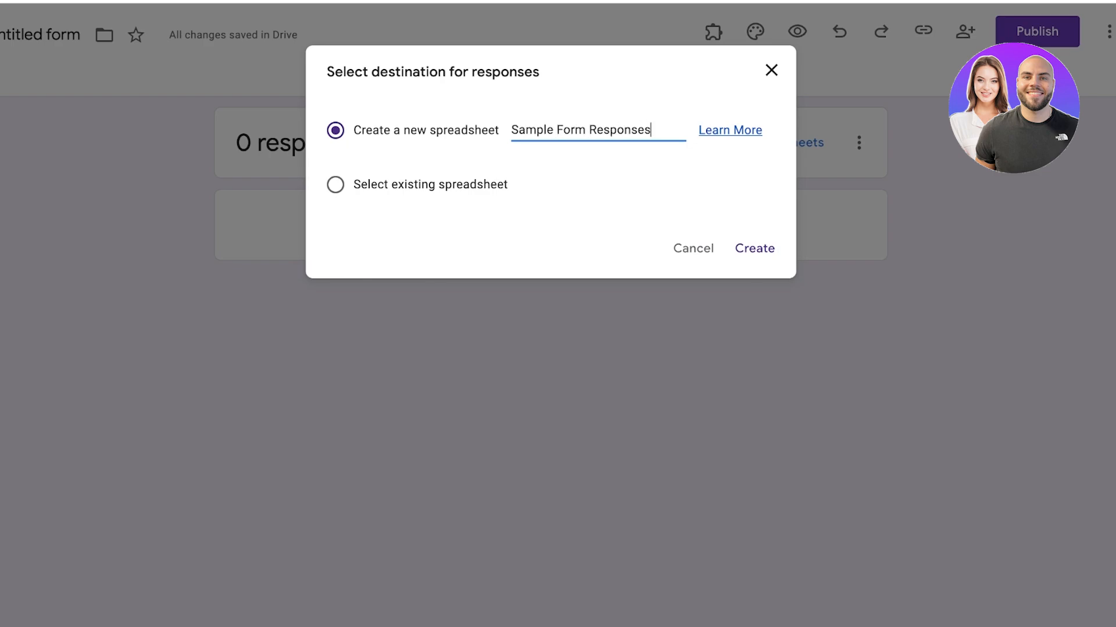
pyautogui.click(755, 248)
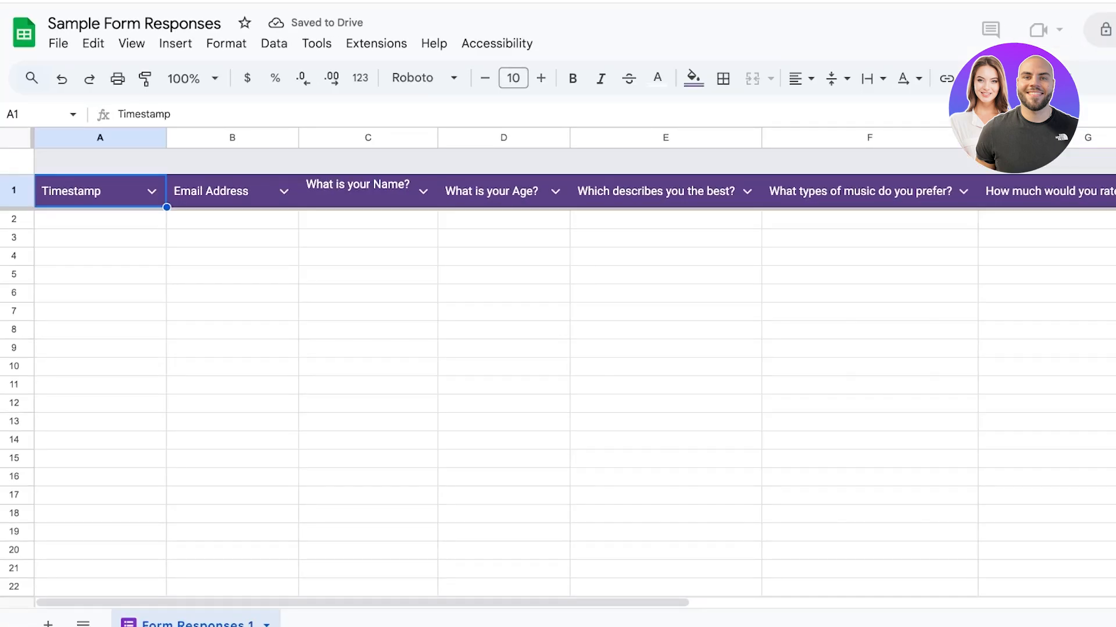
# - Look across the question columns of the response spreadsheet, return to the form and publish it
pyautogui.hscroll(10, 558, 372)
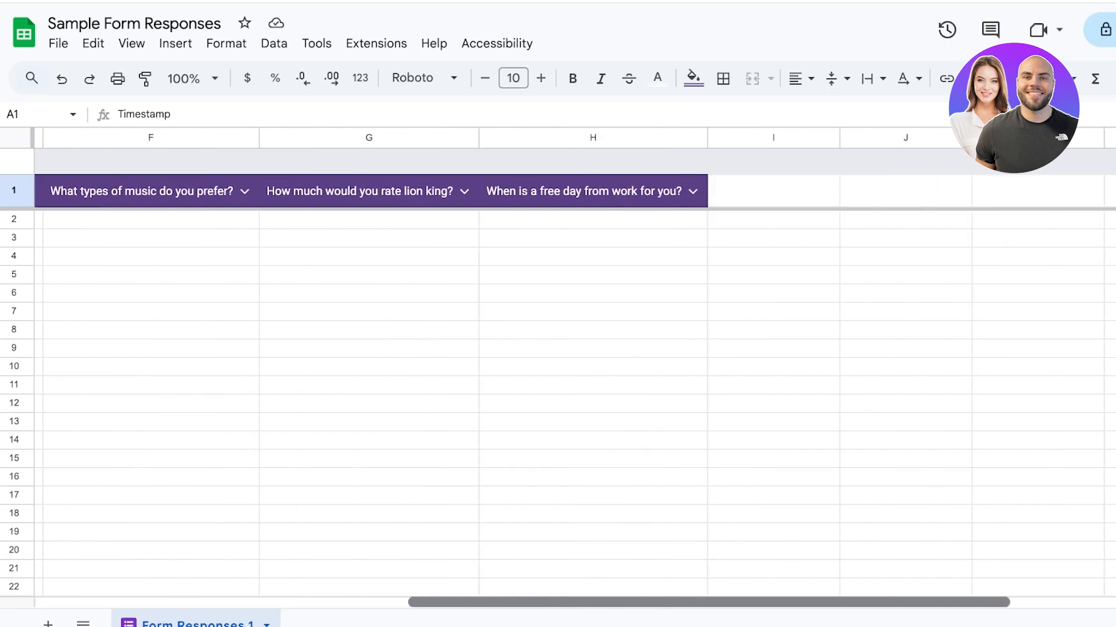
pyautogui.hscroll(-10, 558, 372)
pyautogui.hscroll(10, 558, 371)
pyautogui.hscroll(-8, 558, 372)
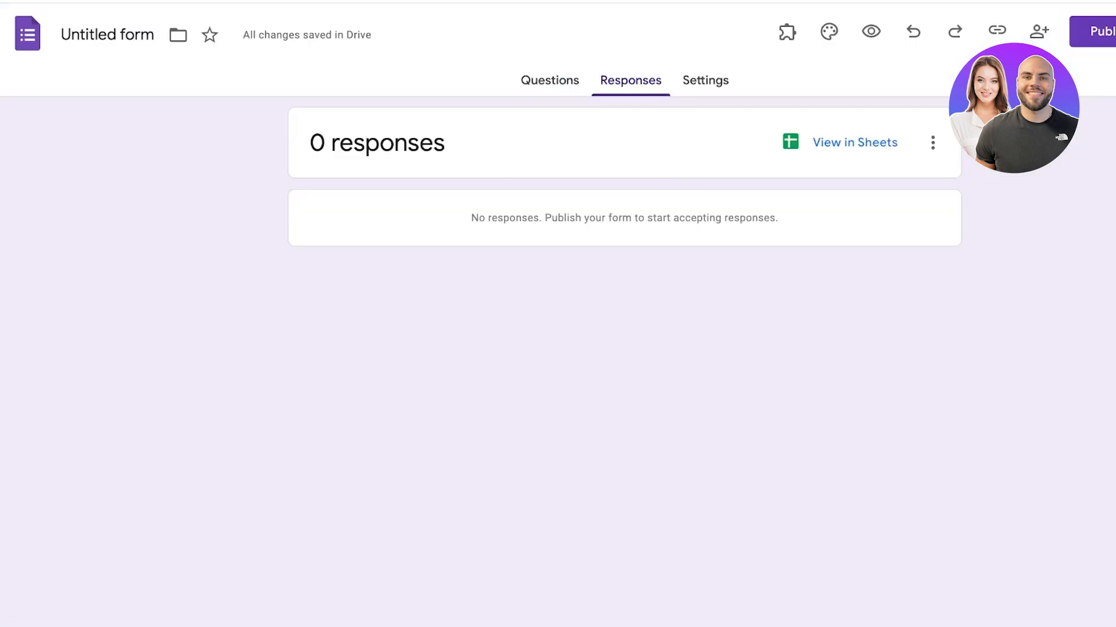
pyautogui.click(1100, 31)
pyautogui.press('Return')
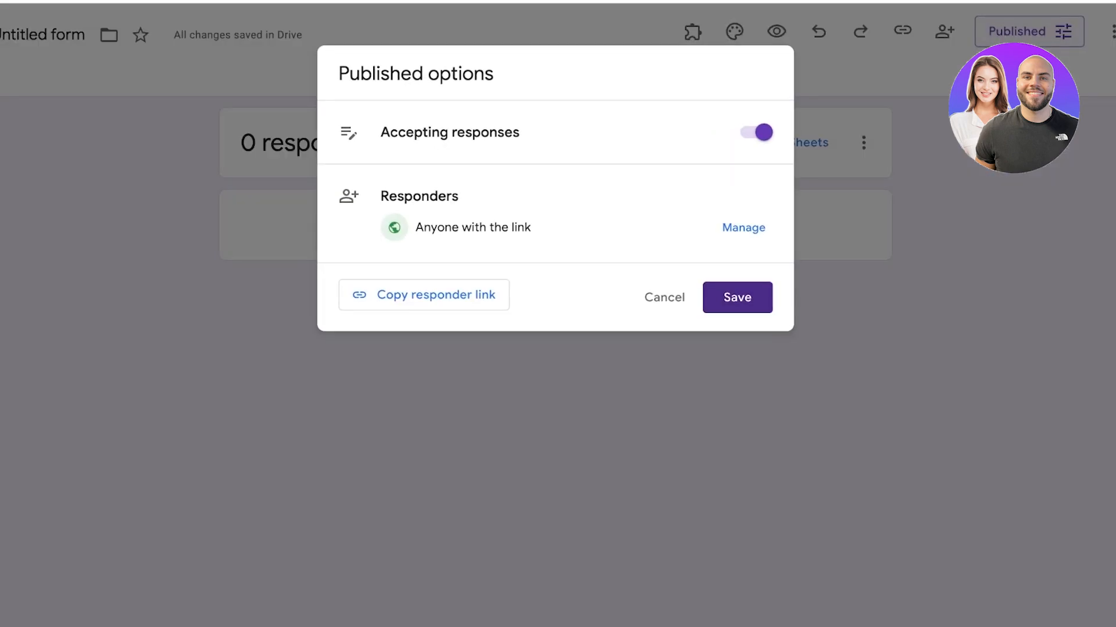
# - Copy the published form's responder link and open the form in a new browser tab
pyautogui.click(424, 294)
pyautogui.click(590, 401)
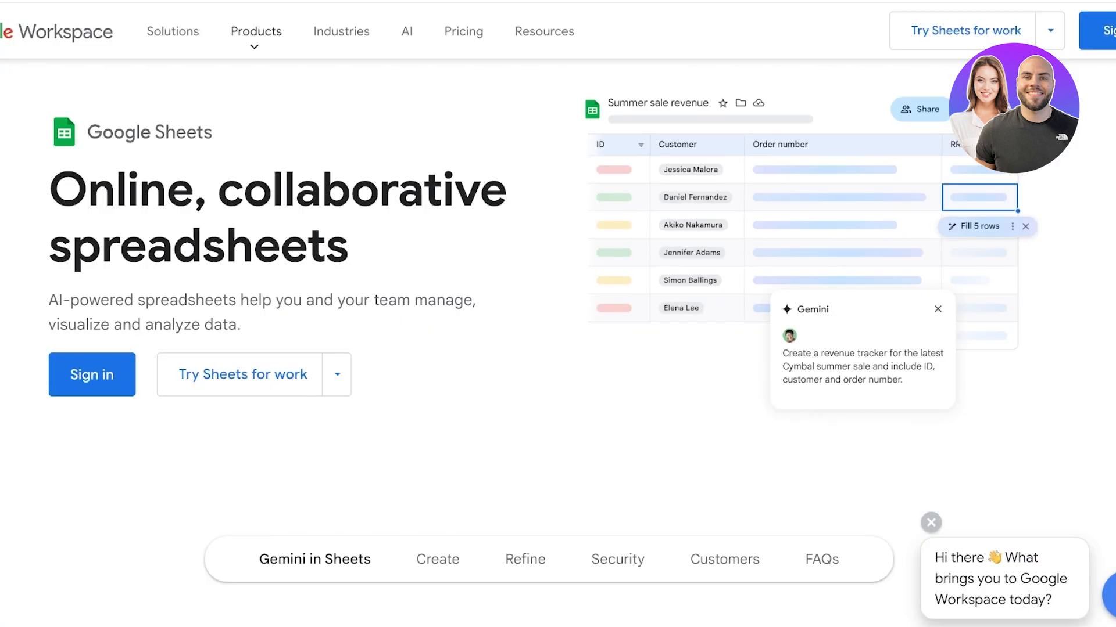
pyautogui.press('super+t')
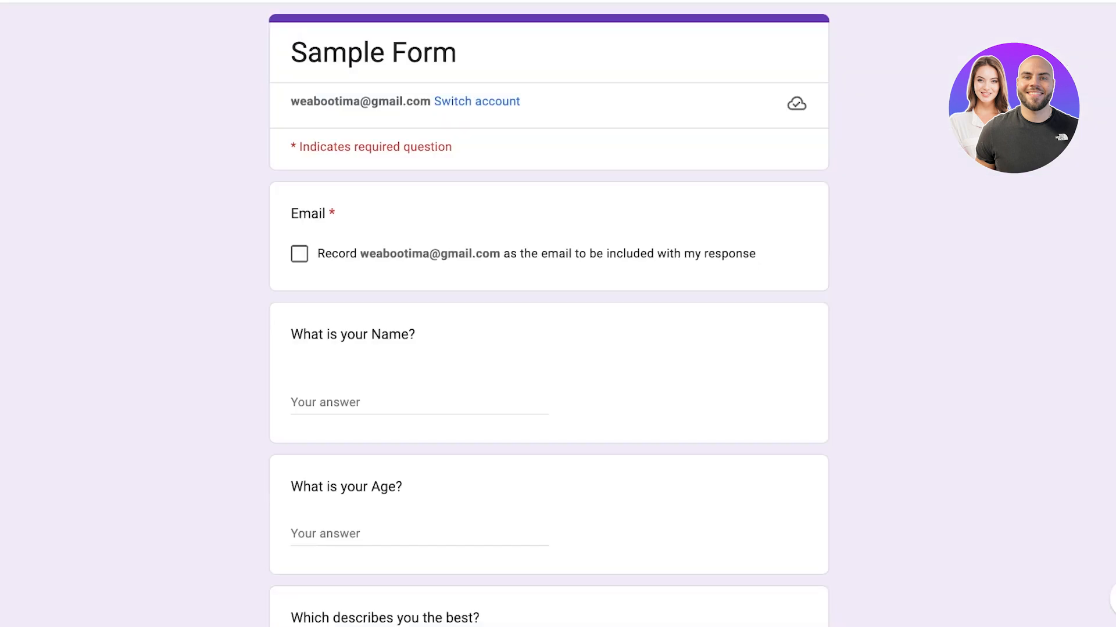
# - Fill in the respondent's full name and enter 23 as the age
pyautogui.click(325, 402)
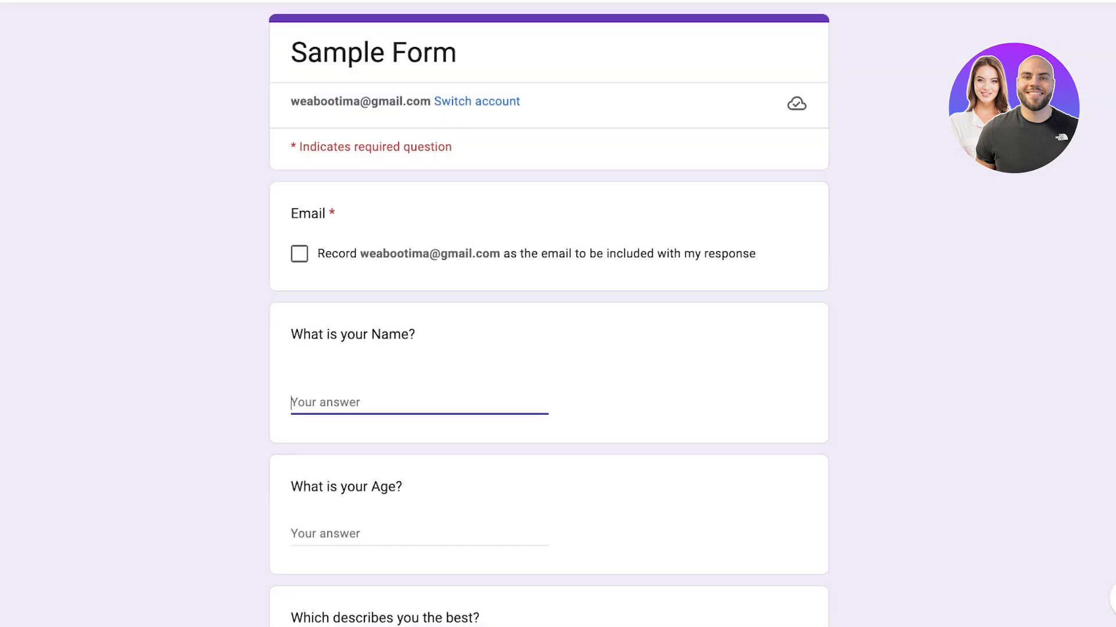
pyautogui.write('Janet ')
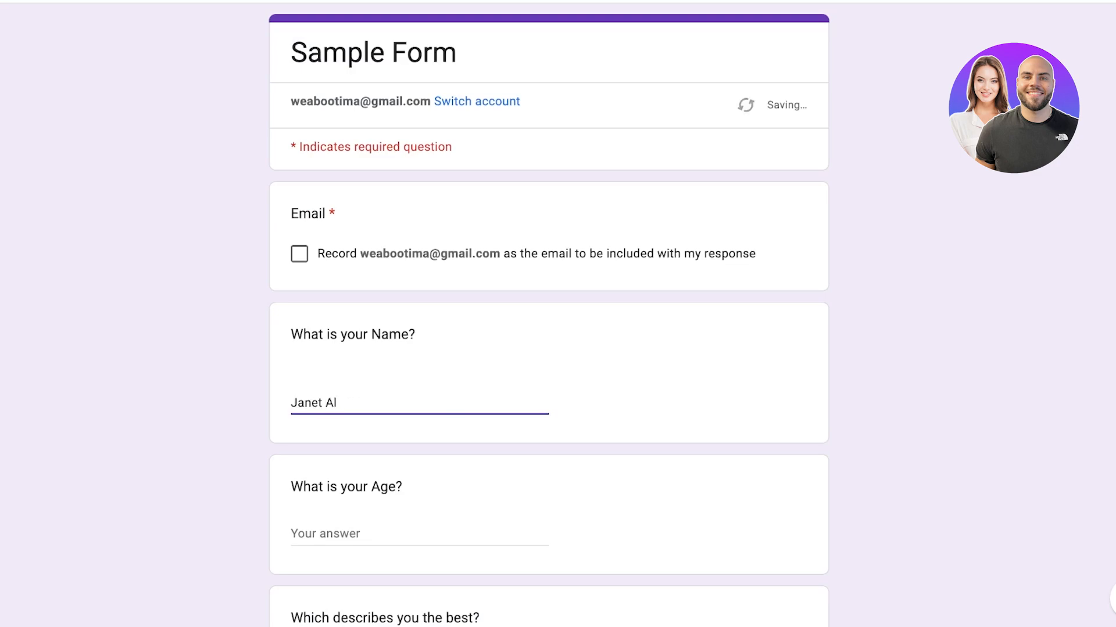
pyautogui.write('Al')
pyautogui.press('BackSpace')
pyautogui.press('BackSpace')
pyautogui.write('May')
pyautogui.press('Tab')
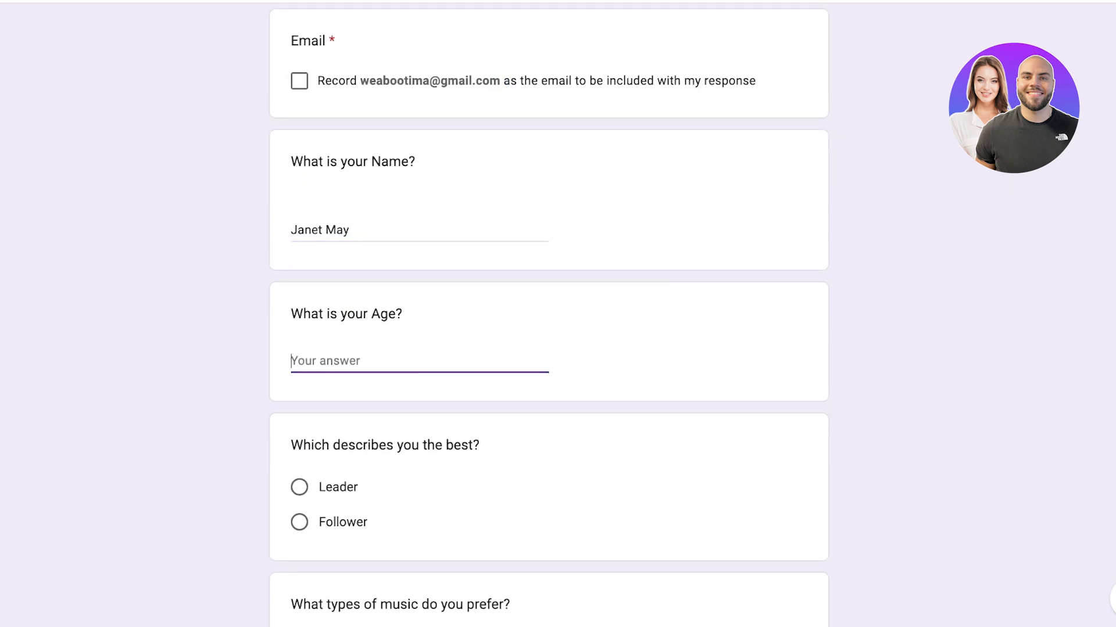
pyautogui.write('23')
# - Answer Leader for which describes you best, and select Pop and Rock as the preferred music types
pyautogui.scroll(-1, 549, 314)
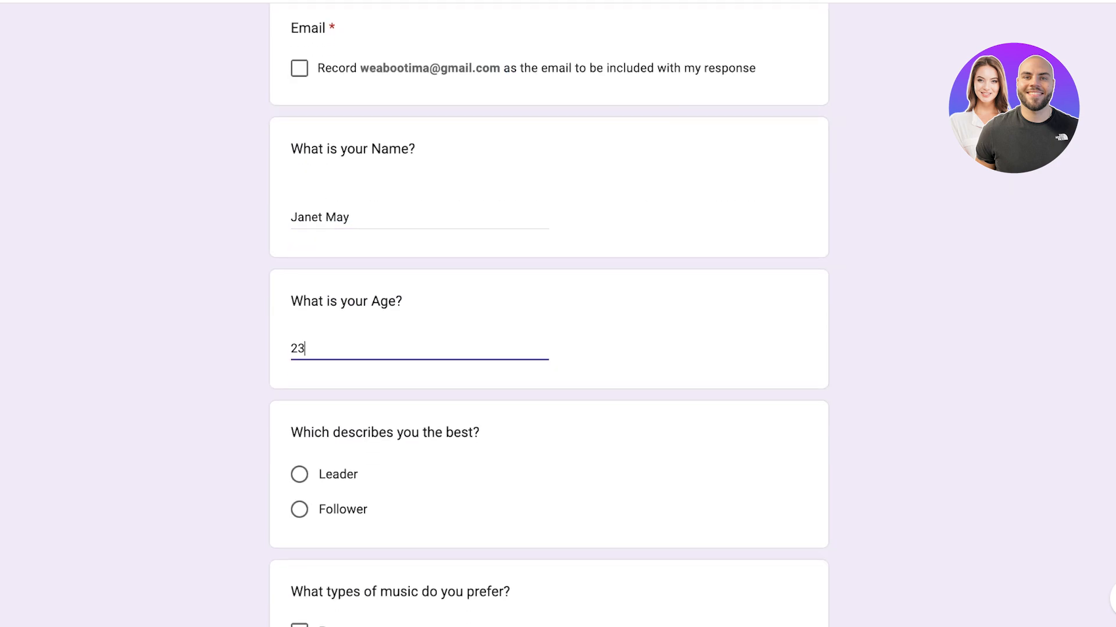
pyautogui.click(299, 449)
pyautogui.scroll(-8, 550, 313)
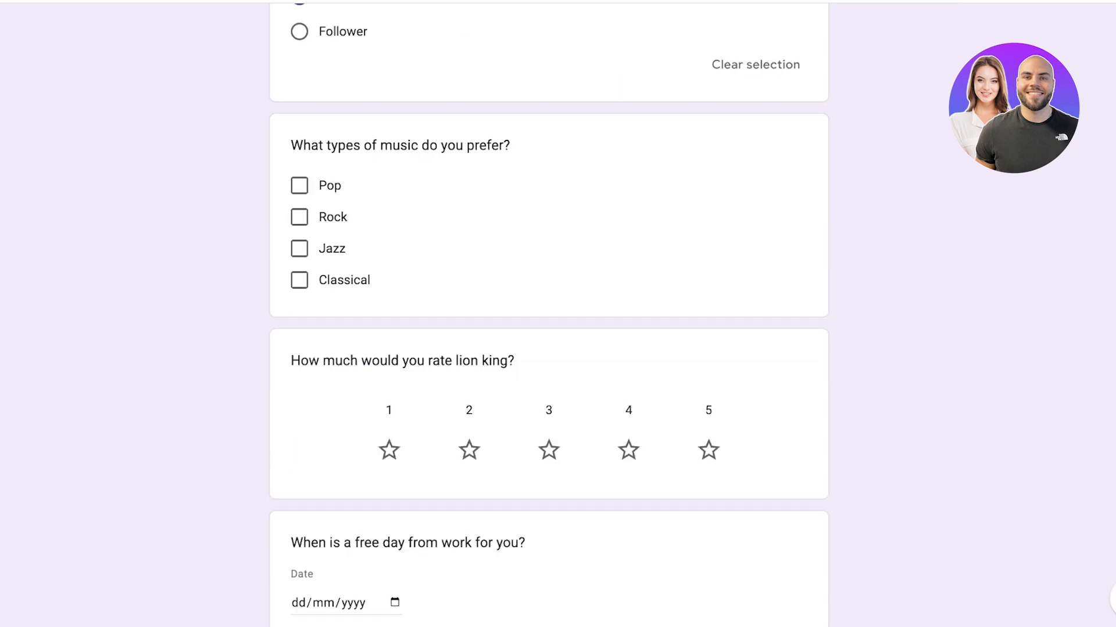
pyautogui.scroll(-1, 549, 313)
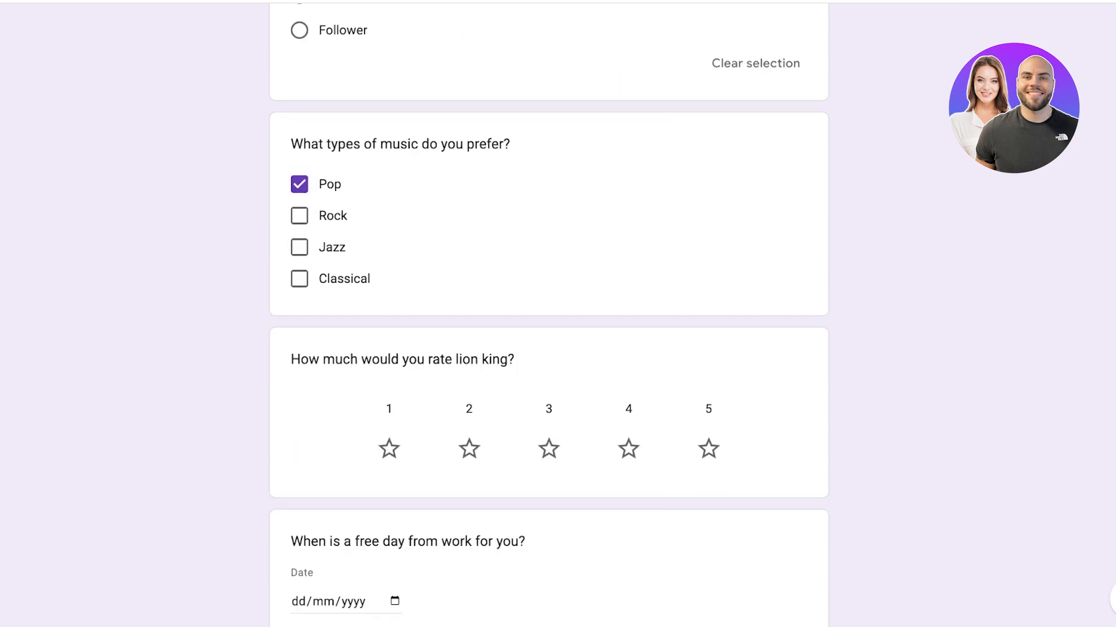
pyautogui.click(299, 217)
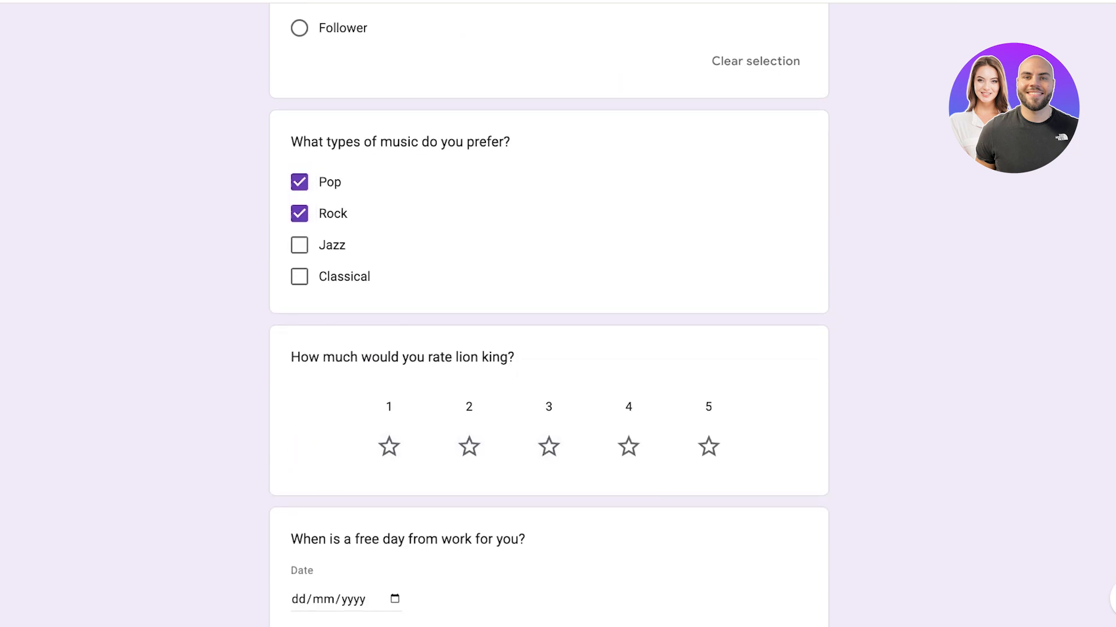
# - Rate Lion King 5 stars and enter 08/02/2025 as the free day from work
pyautogui.click(708, 447)
pyautogui.scroll(-4, 549, 314)
pyautogui.click(394, 410)
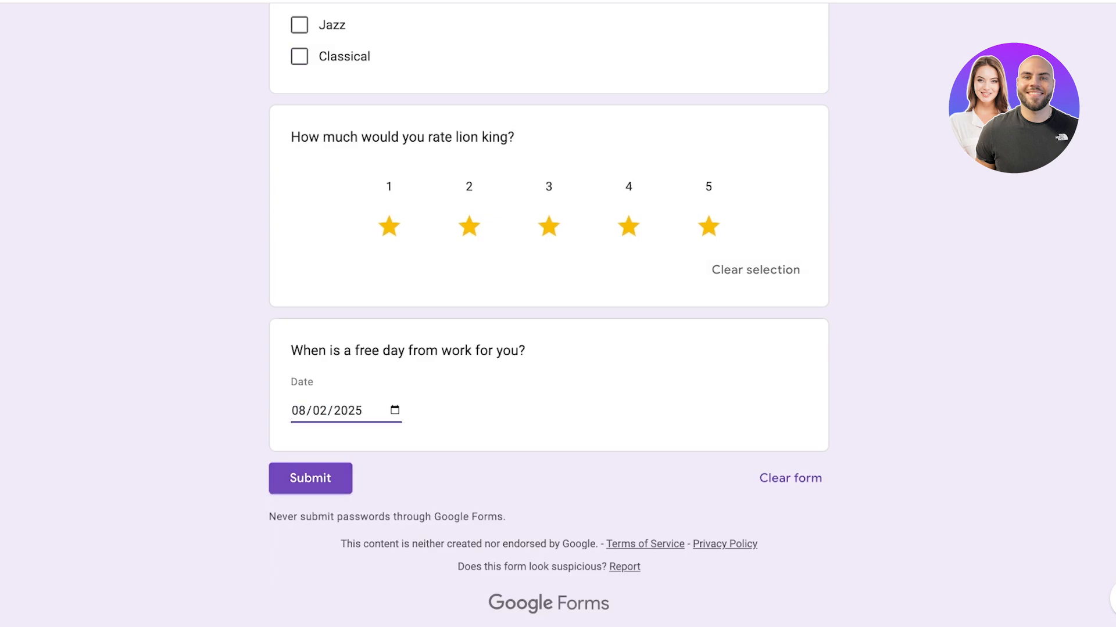
# - Agree to record the account's email with the response, and submit the form
pyautogui.click(310, 479)
pyautogui.click(299, 254)
pyautogui.scroll(-15, 299, 254)
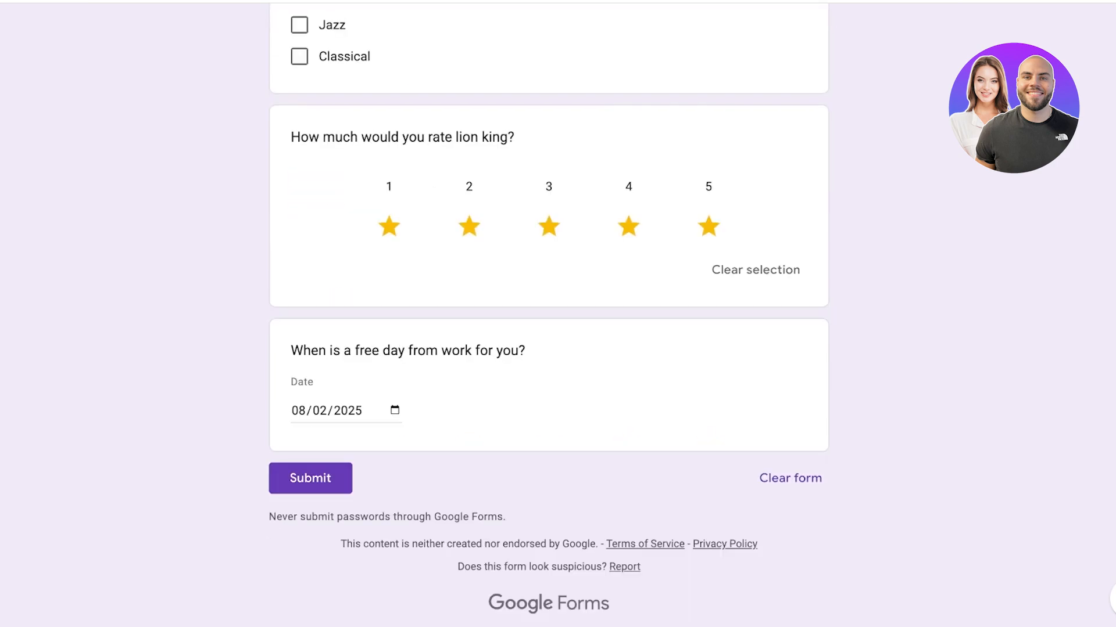
pyautogui.click(310, 478)
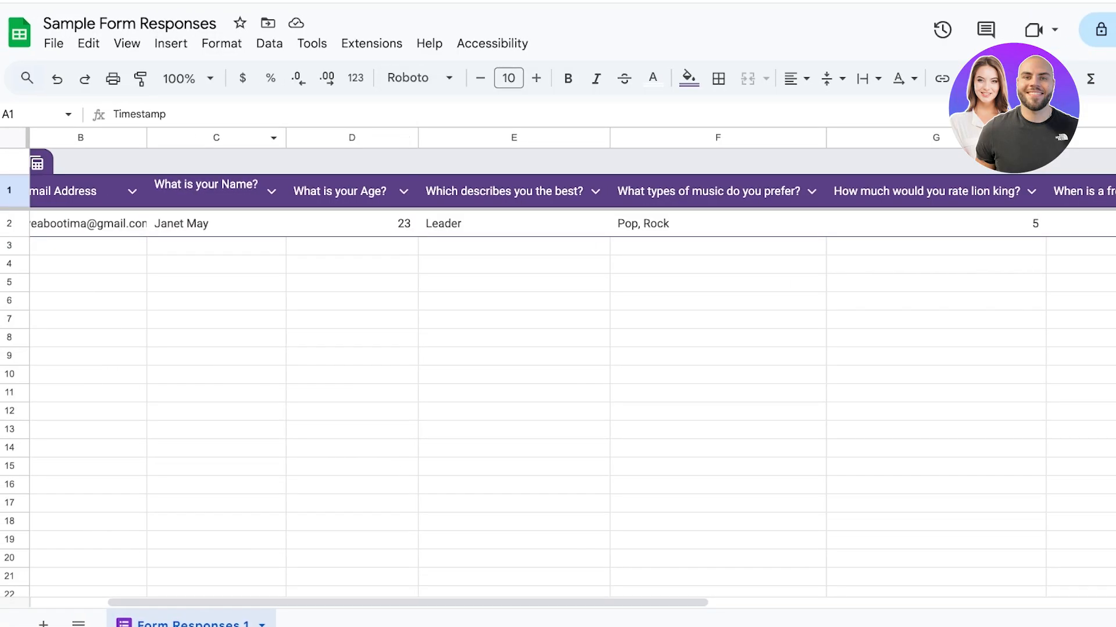
# - Look across the submitted response's row in the linked spreadsheet and view the response table's options
pyautogui.hscroll(-3, 573, 372)
pyautogui.hscroll(10, 573, 372)
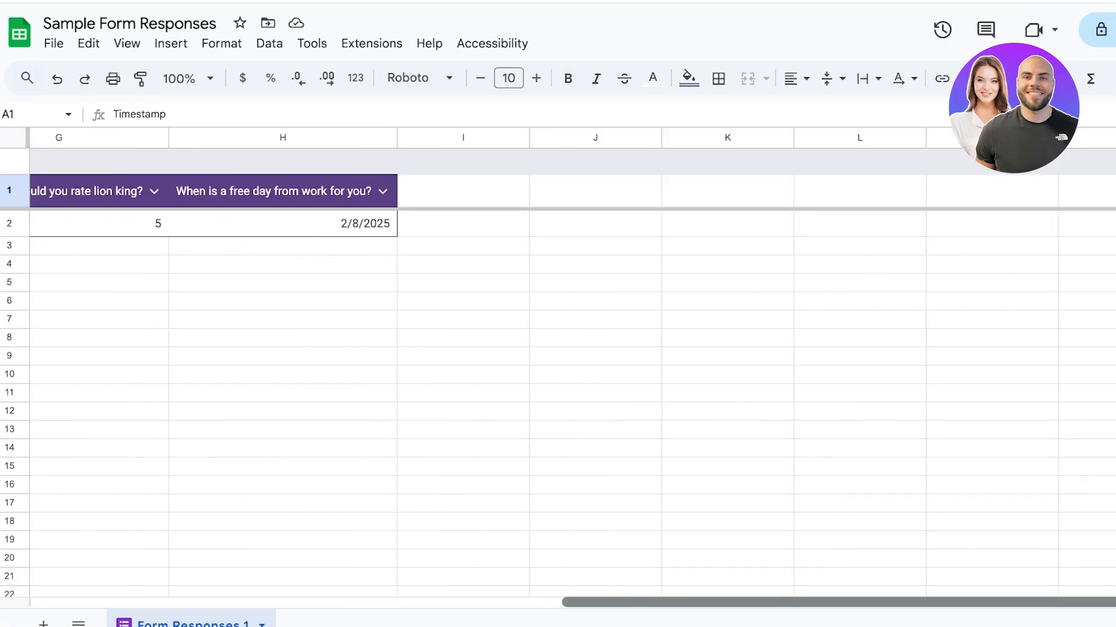
pyautogui.hscroll(-10, 573, 372)
pyautogui.click(151, 163)
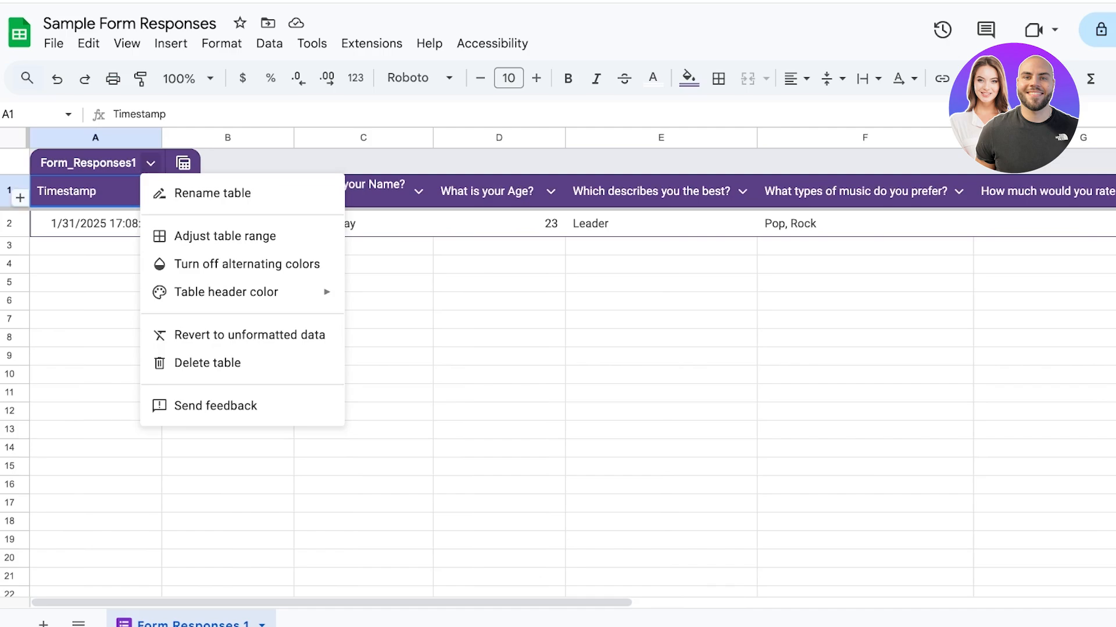
pyautogui.click(85, 224)
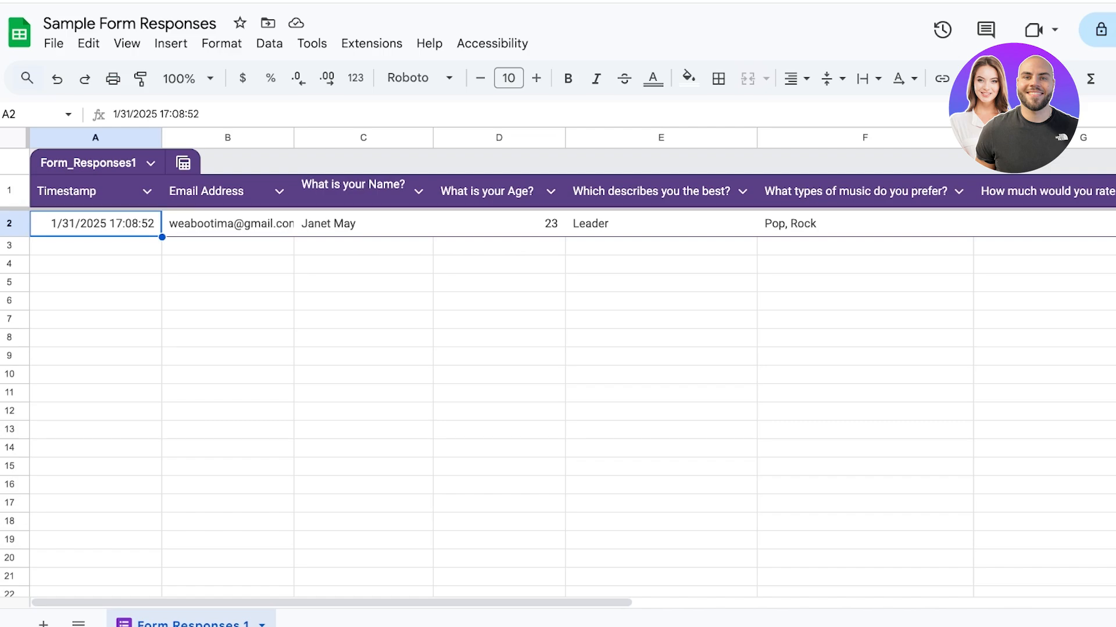
# - Examine the column options of the lion king rating, free day and best description columns
pyautogui.hscroll(5, 572, 368)
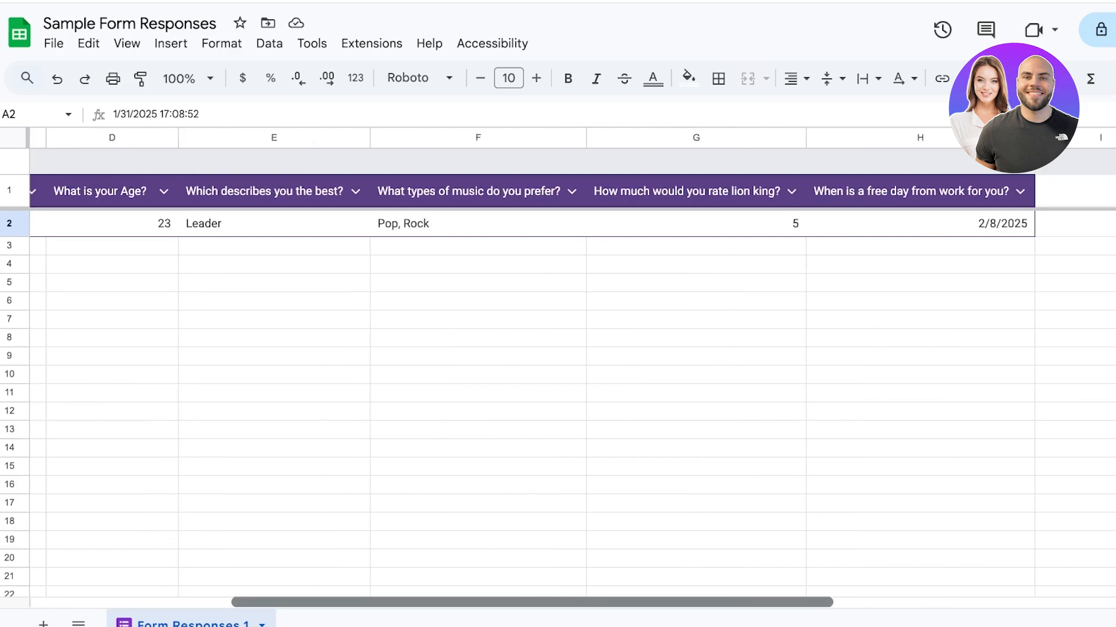
pyautogui.hscroll(2, 572, 367)
pyautogui.click(726, 191)
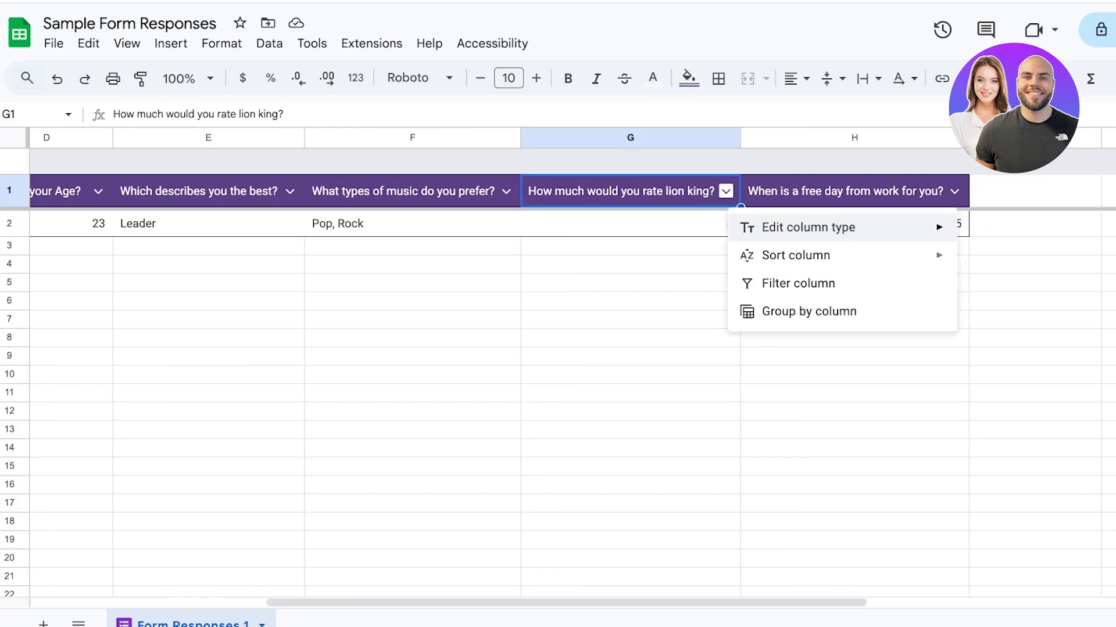
pyautogui.moveTo(841, 255)
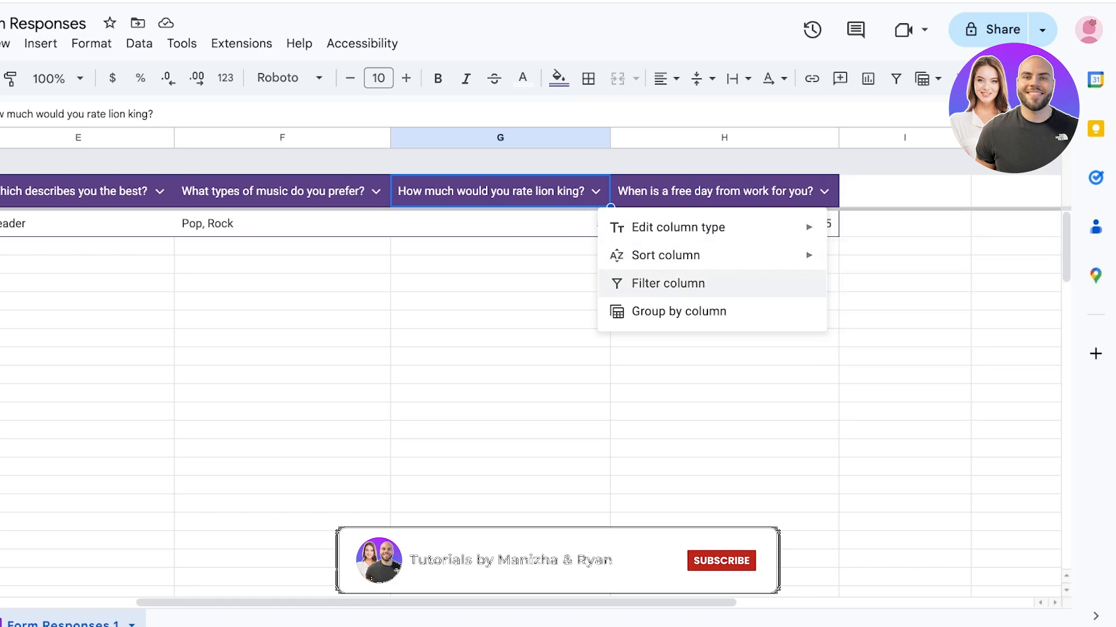
pyautogui.click(824, 191)
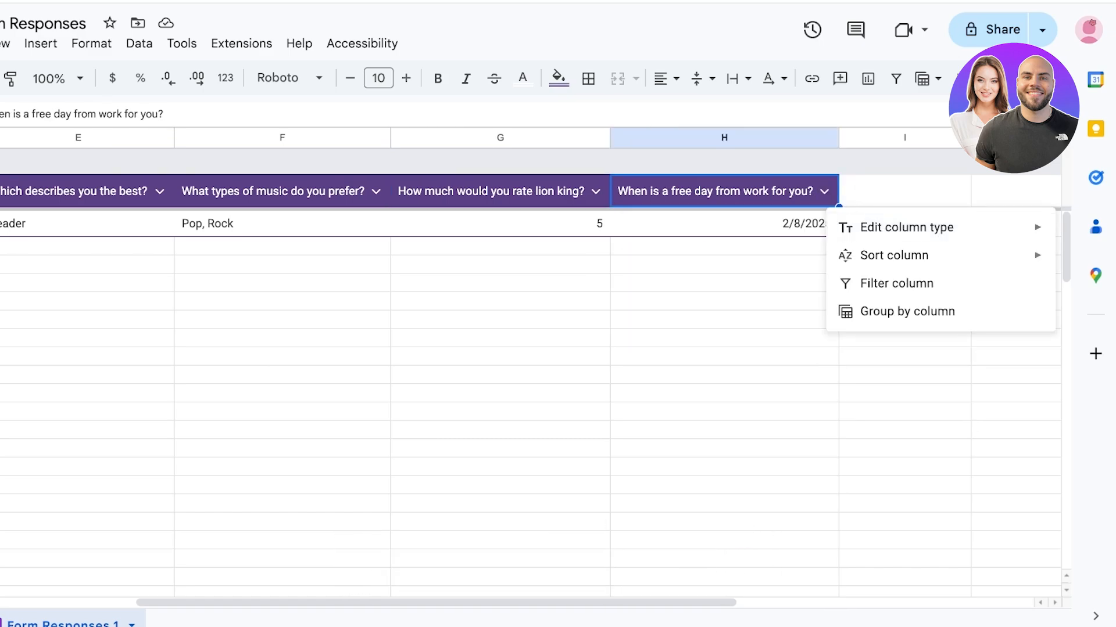
pyautogui.click(159, 191)
pyautogui.hscroll(-5, 530, 372)
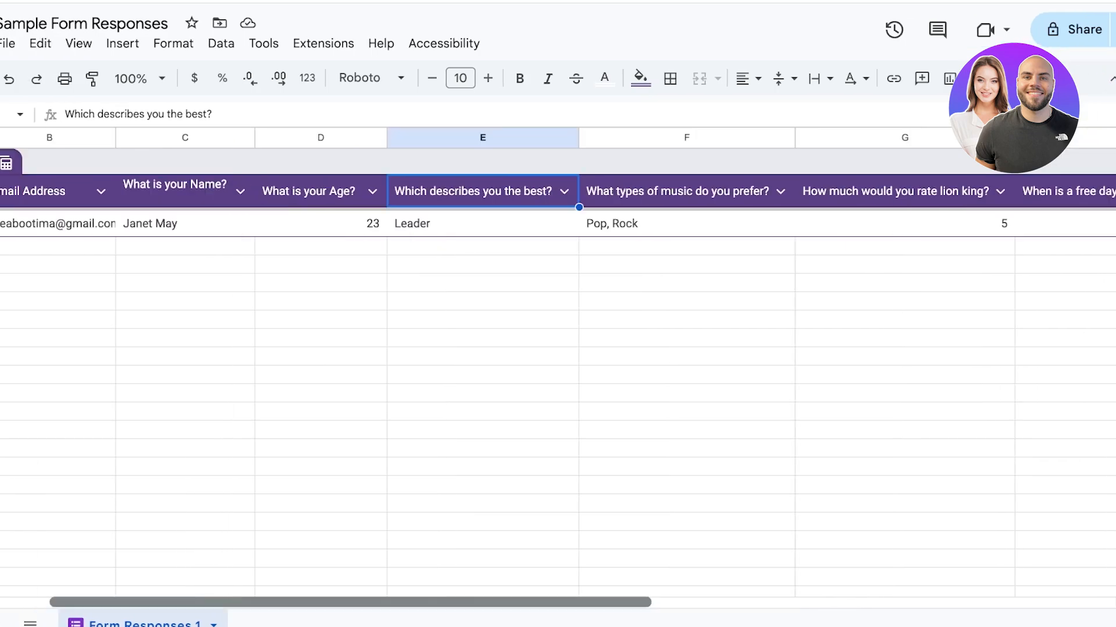
# - Review the response table's formatting options and the columns offered for a group by view
pyautogui.hscroll(-2, 558, 372)
pyautogui.click(348, 223)
pyautogui.click(134, 163)
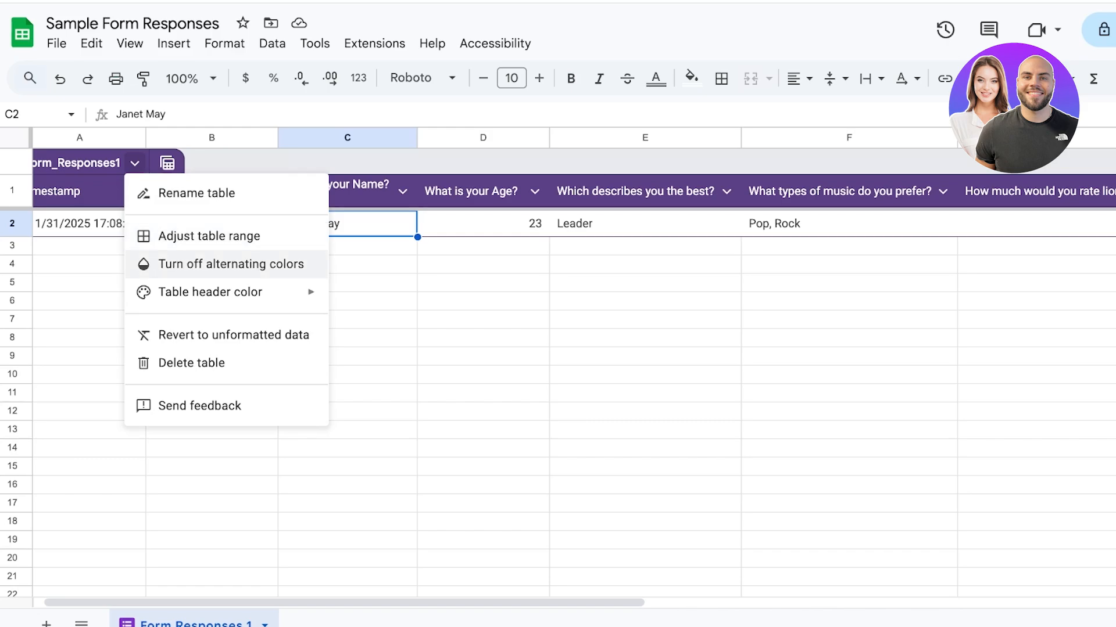
pyautogui.click(167, 163)
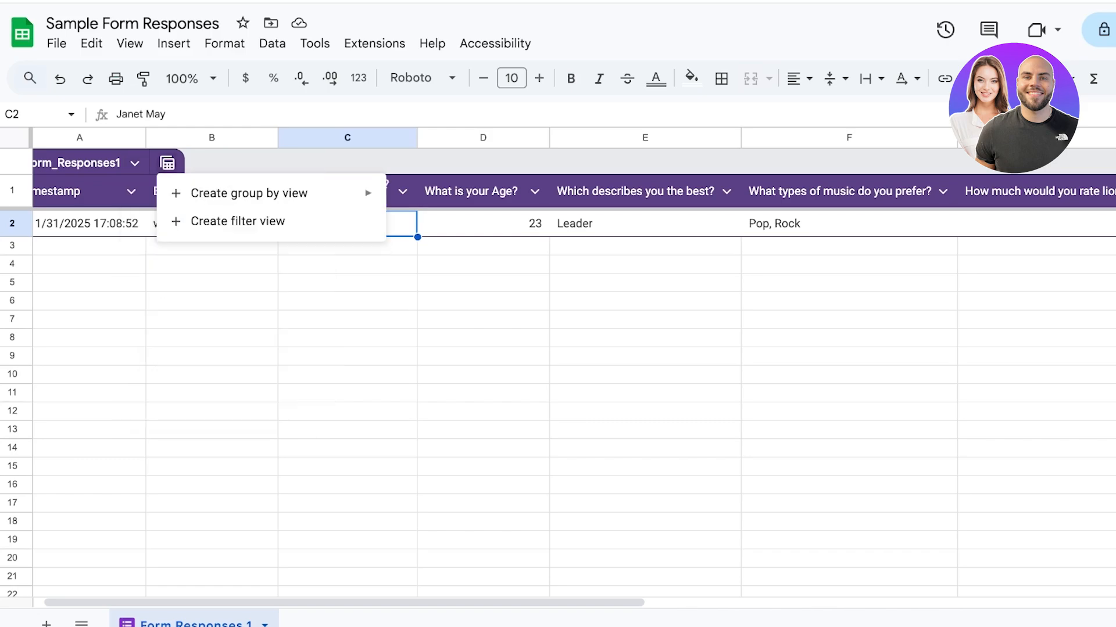
pyautogui.moveTo(270, 193)
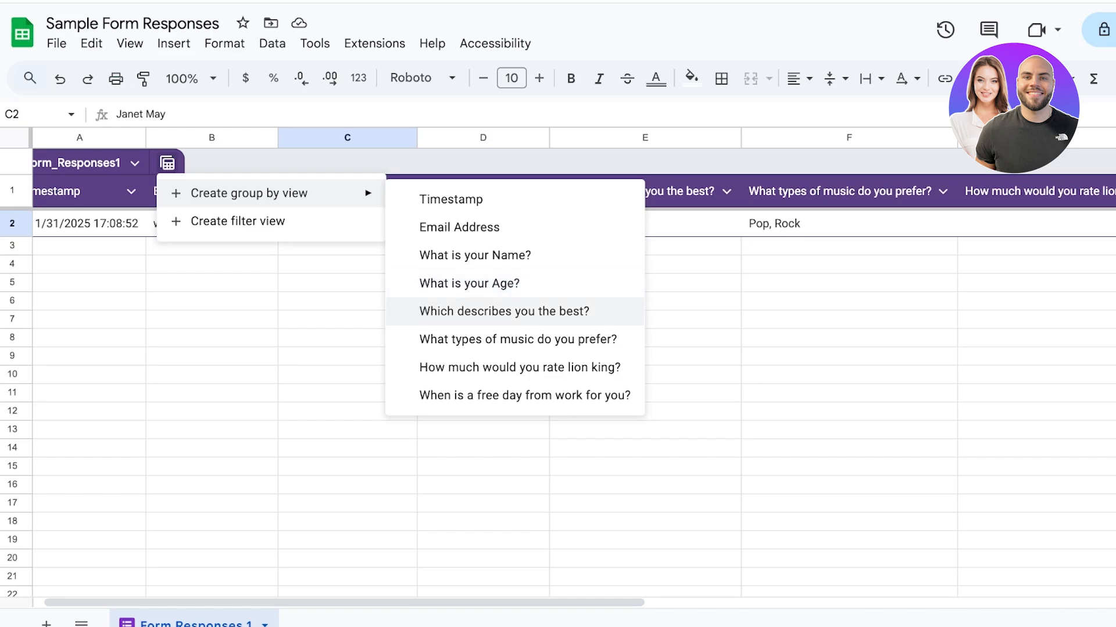
pyautogui.click(347, 375)
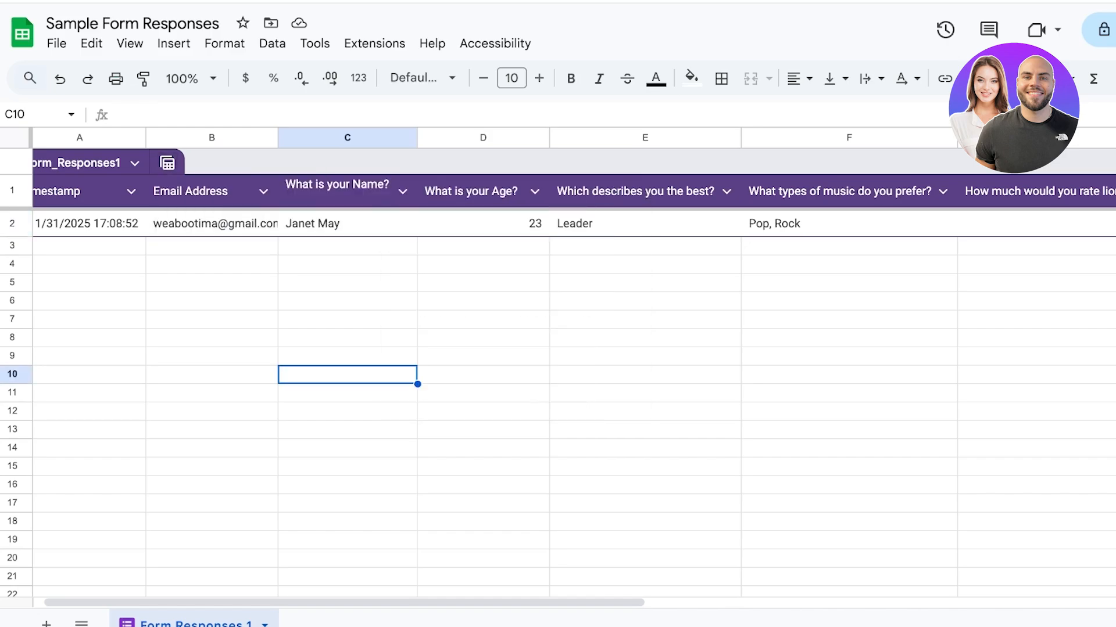
# - Inspect the name heading, the age and rating answers, and the rating column's options
pyautogui.click(347, 191)
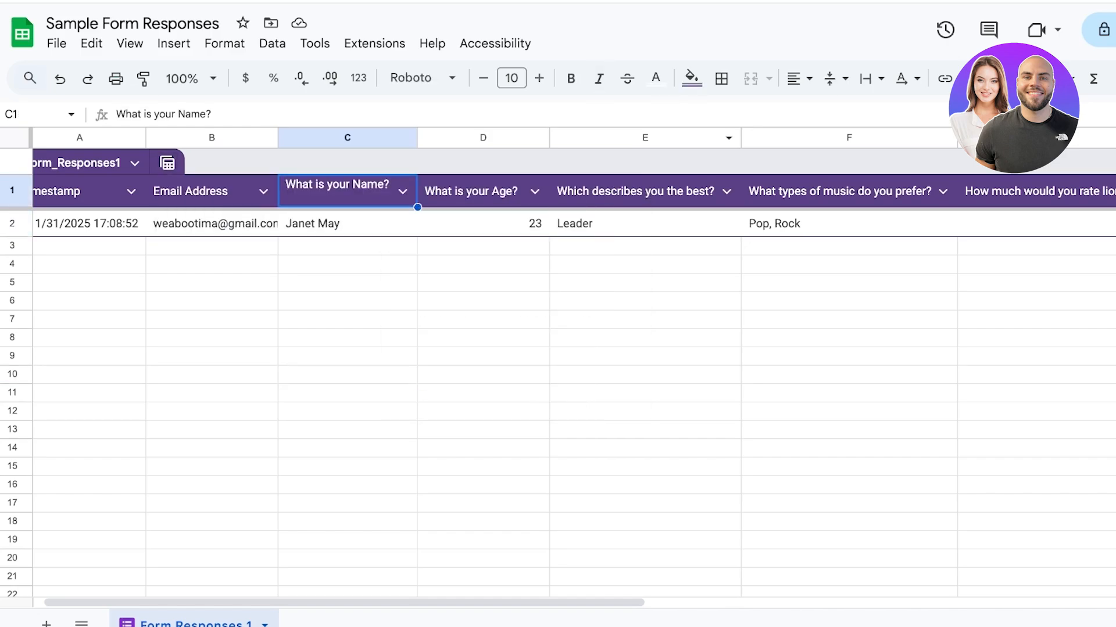
pyautogui.click(482, 223)
pyautogui.hscroll(3, 573, 372)
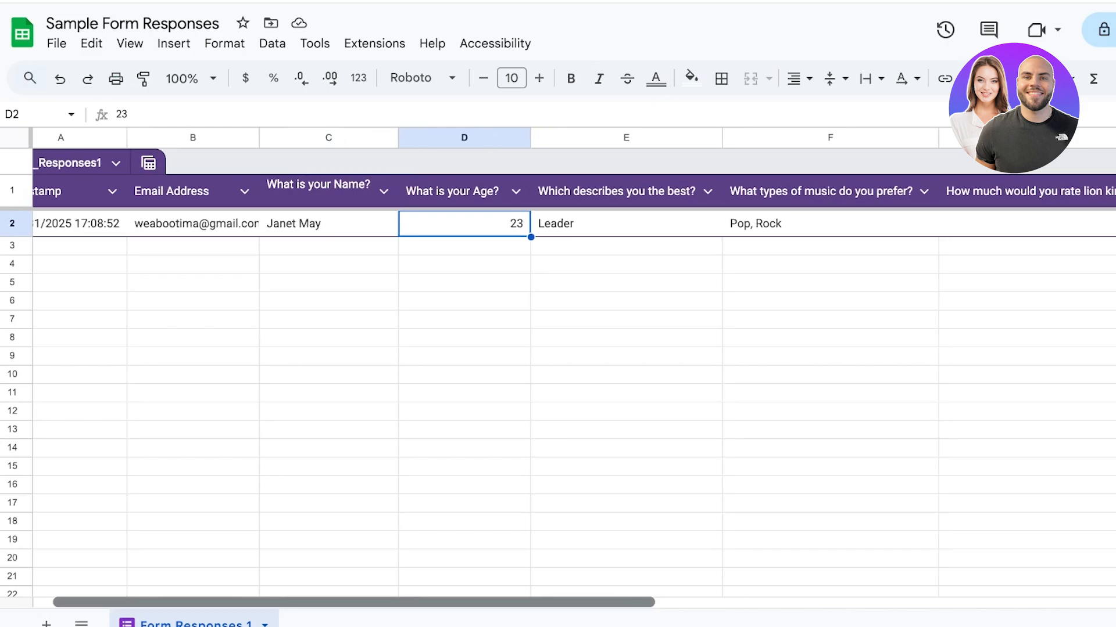
pyautogui.click(874, 223)
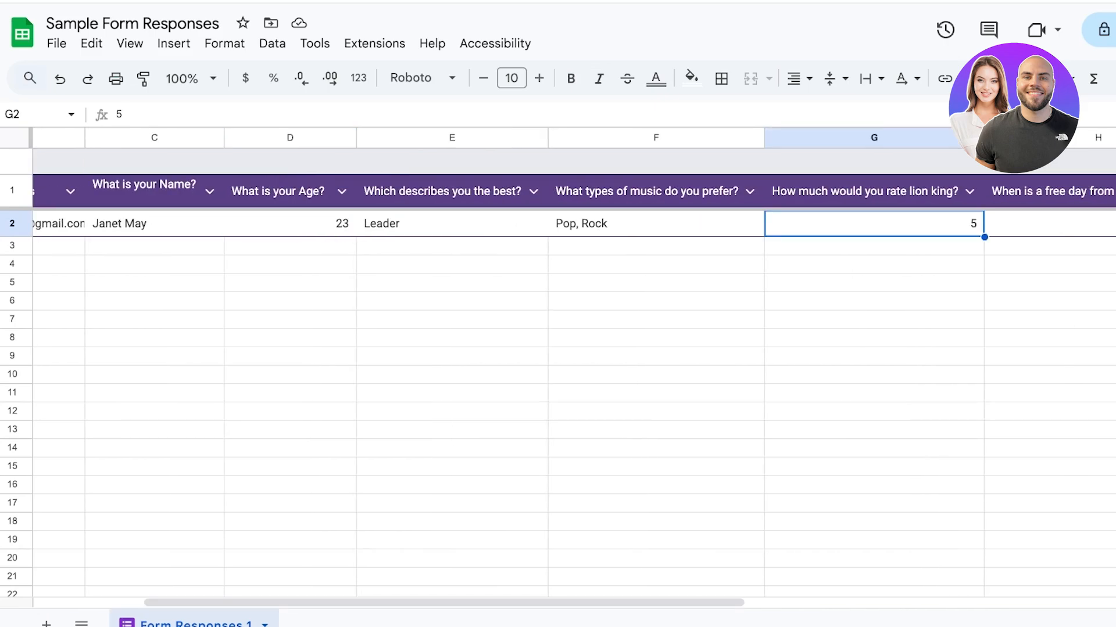
pyautogui.doubleClick(873, 223)
pyautogui.click(969, 192)
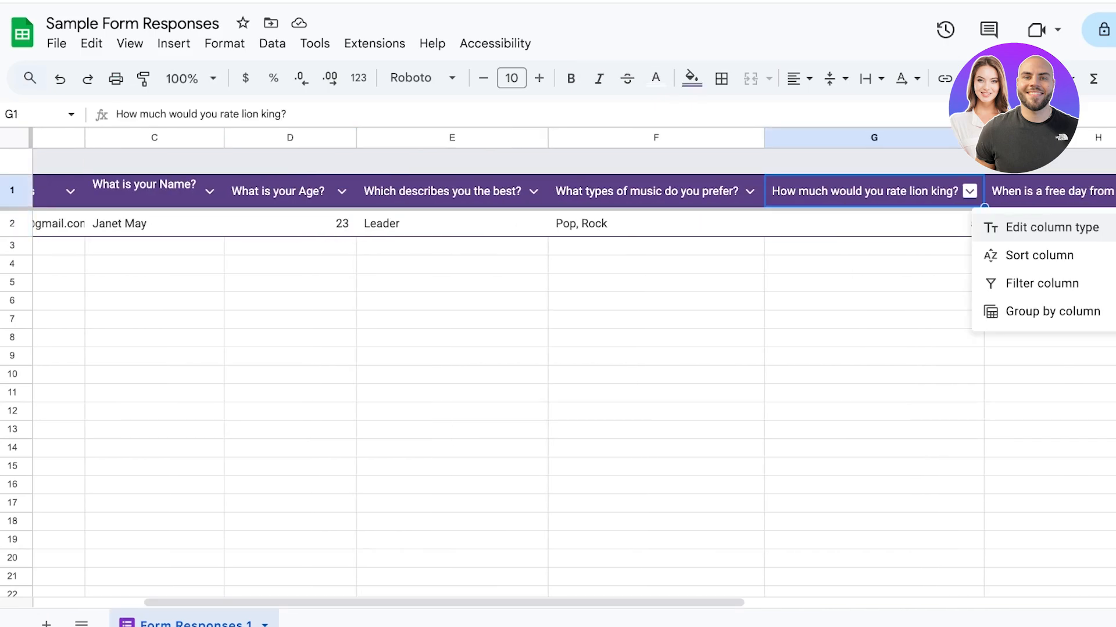
pyautogui.click(873, 223)
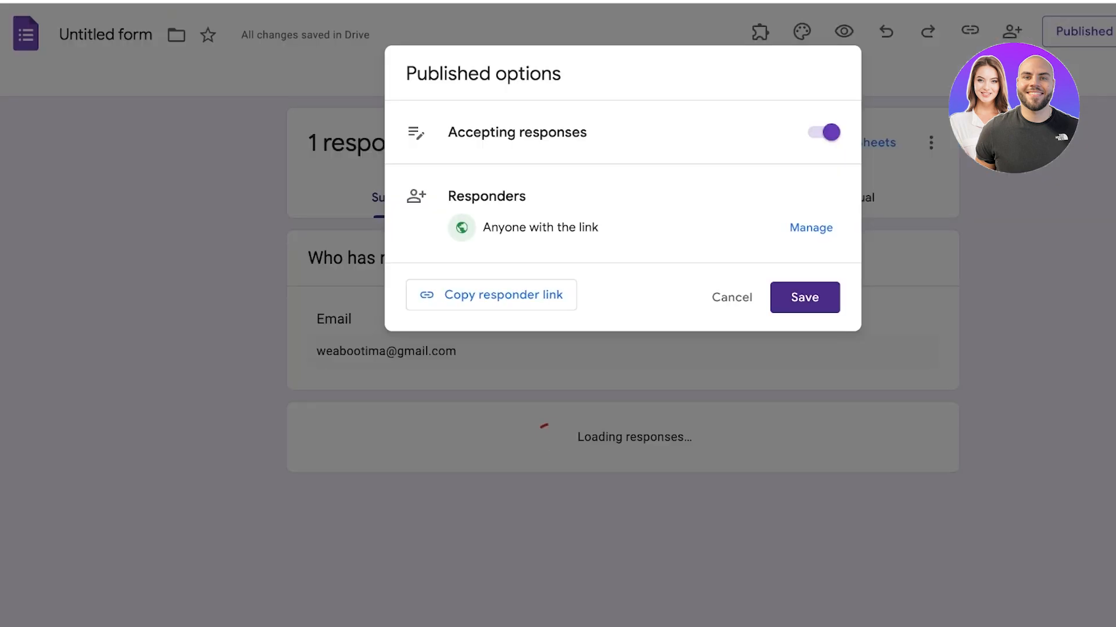
# - Return to the form's questions and add a second section titled Preferences Section after the free day question
pyautogui.press('Escape')
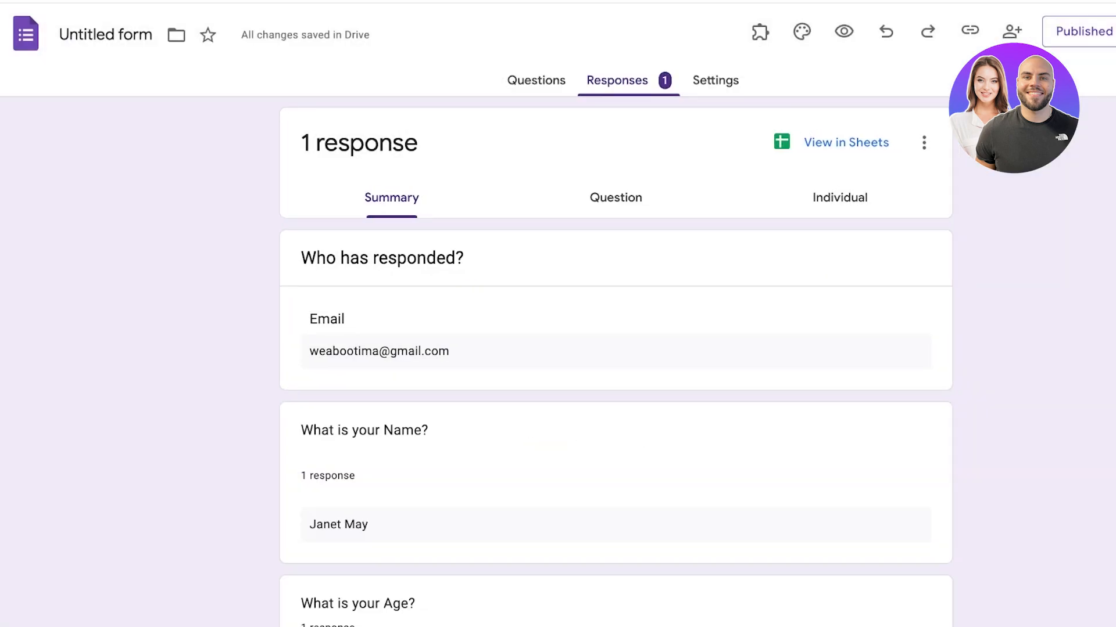
pyautogui.click(535, 80)
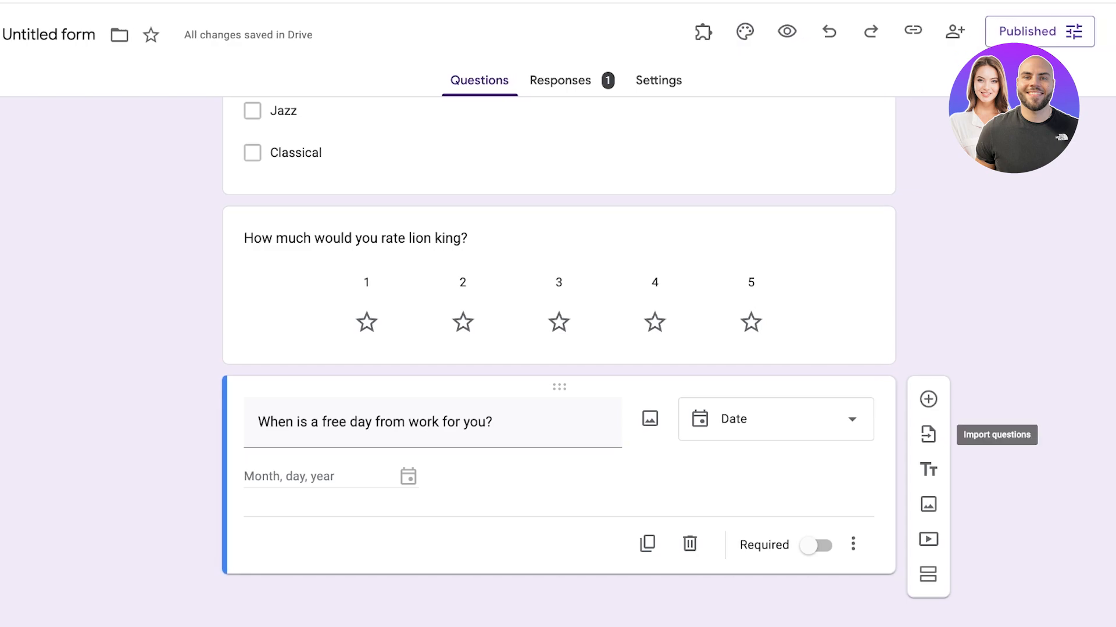
pyautogui.click(928, 574)
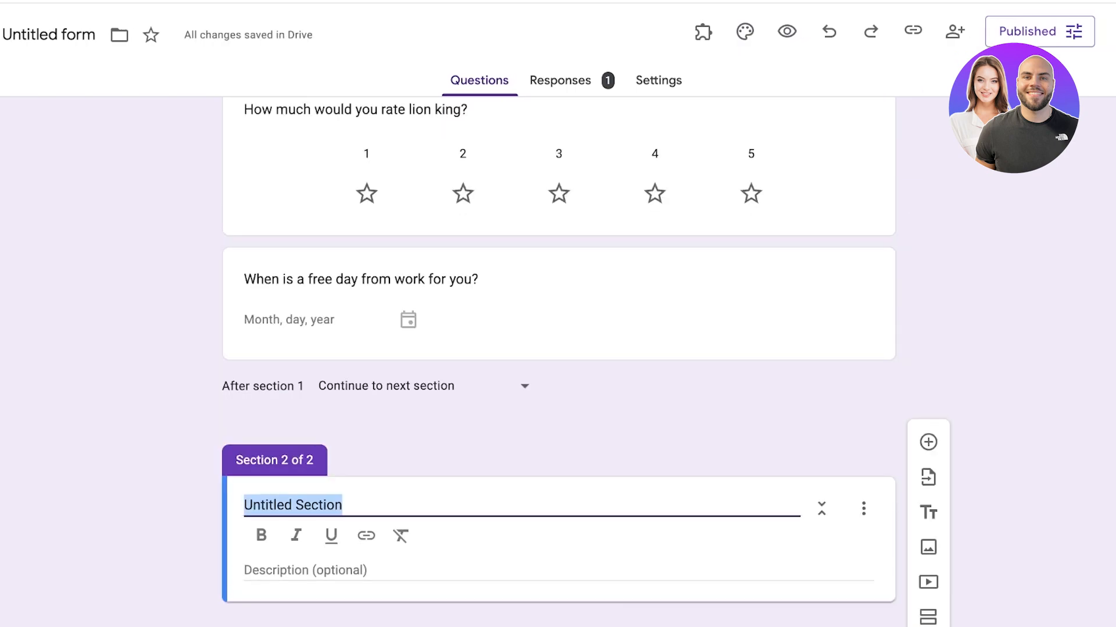
pyautogui.write('Prefren')
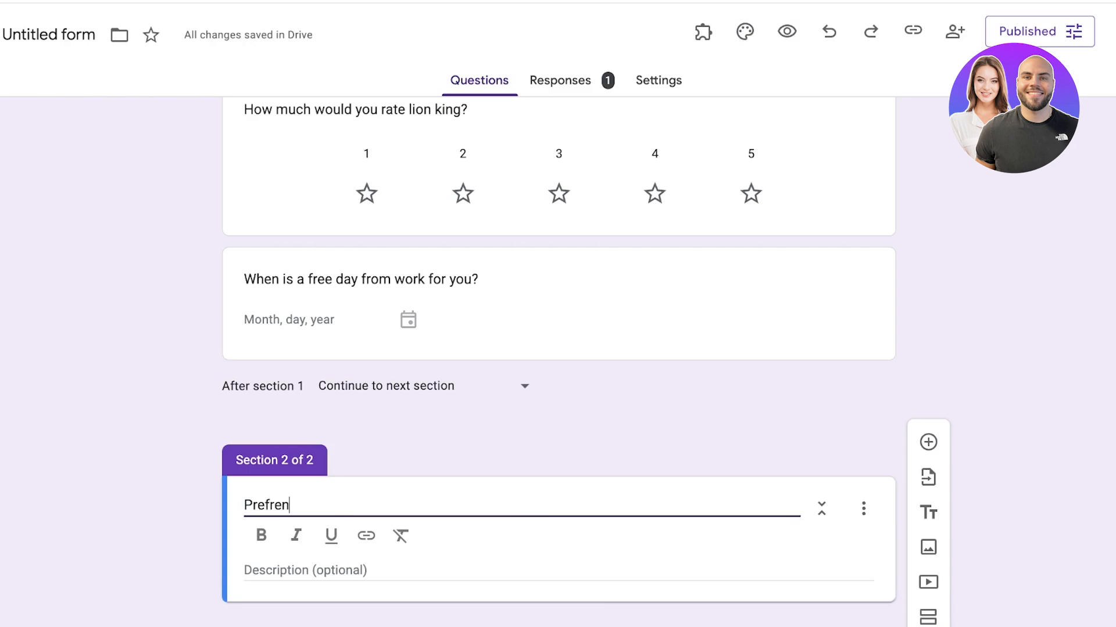
pyautogui.write('ces Section')
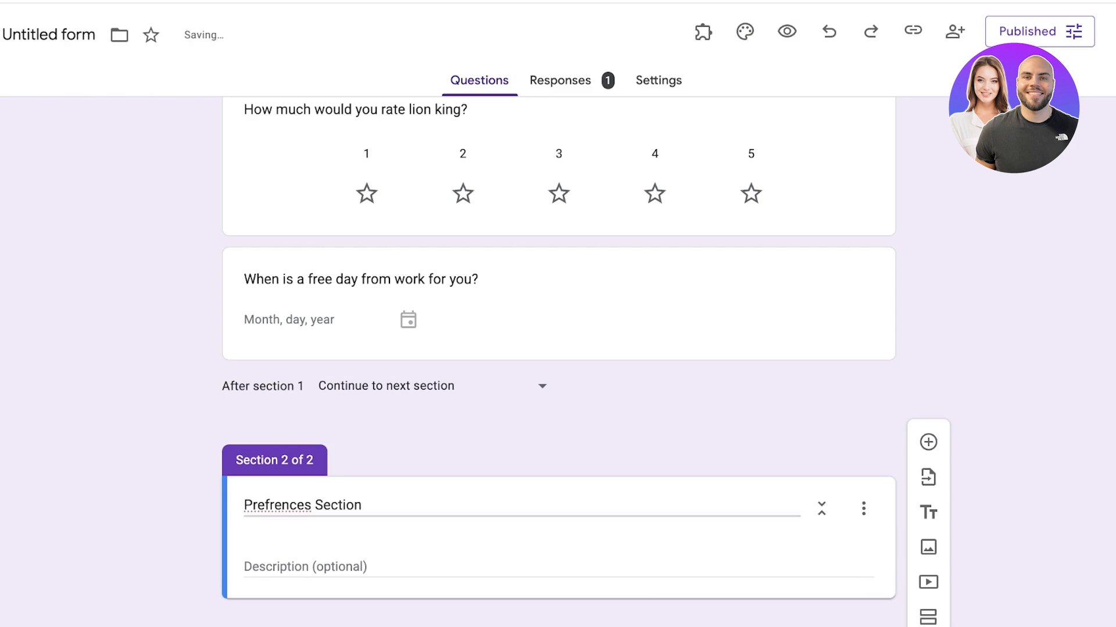
pyautogui.doubleClick(298, 505)
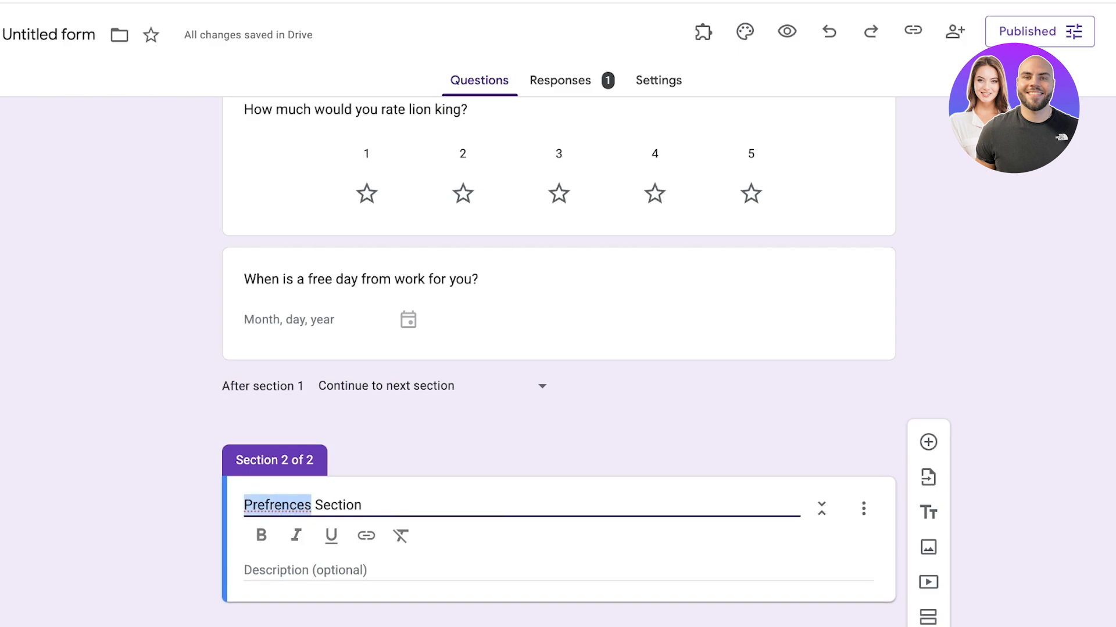
pyautogui.write('Preferences')
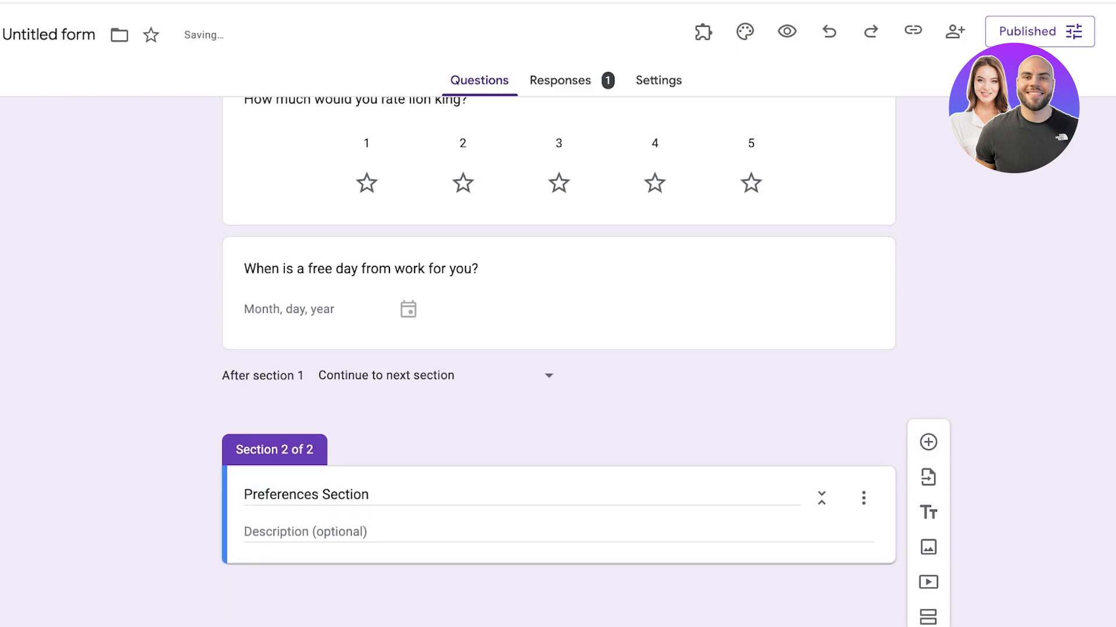
# - Add a blank question to the Preferences Section and move the lion king rating question into that section
pyautogui.click(928, 442)
pyautogui.scroll(10, 558, 362)
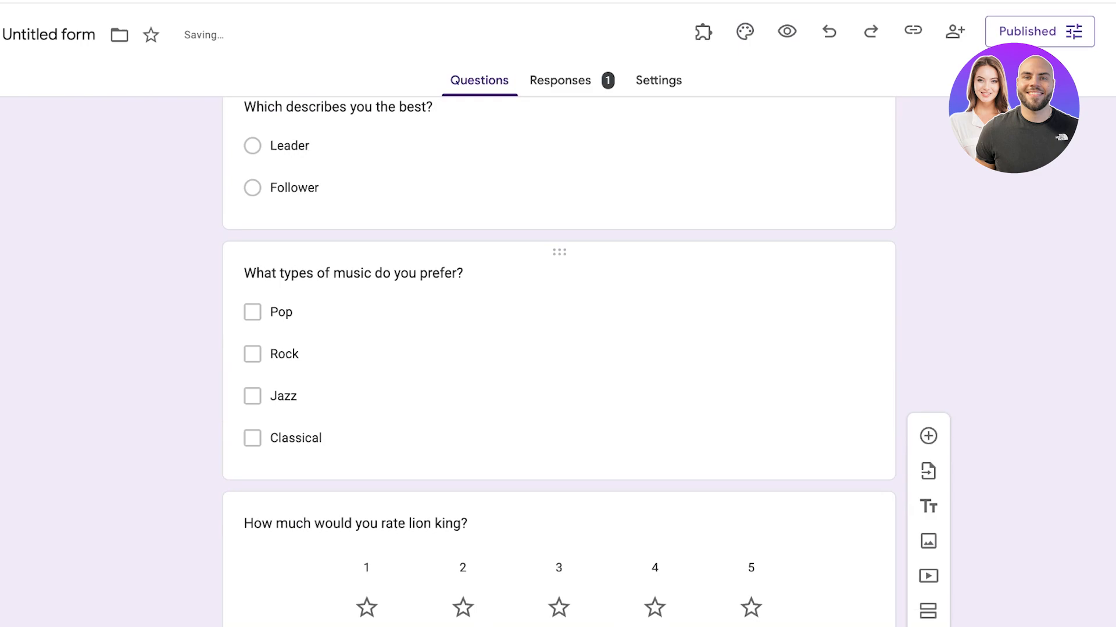
pyautogui.scroll(-4, 558, 362)
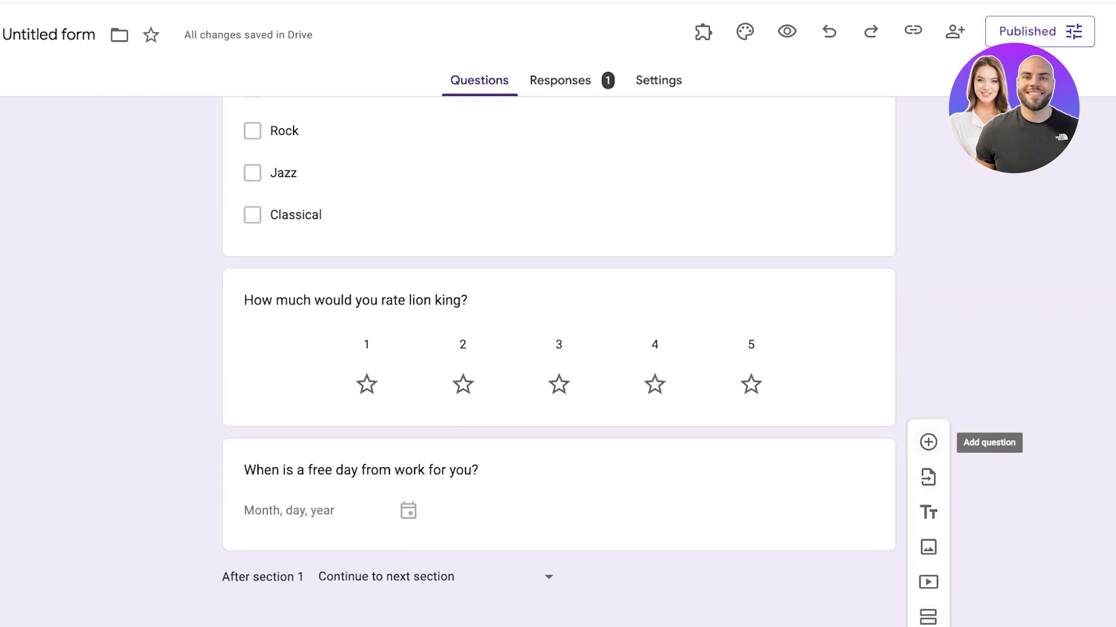
pyautogui.scroll(-8, 559, 362)
pyautogui.scroll(7, 558, 362)
pyautogui.moveTo(559, 262); pyautogui.dragTo(559, 497)
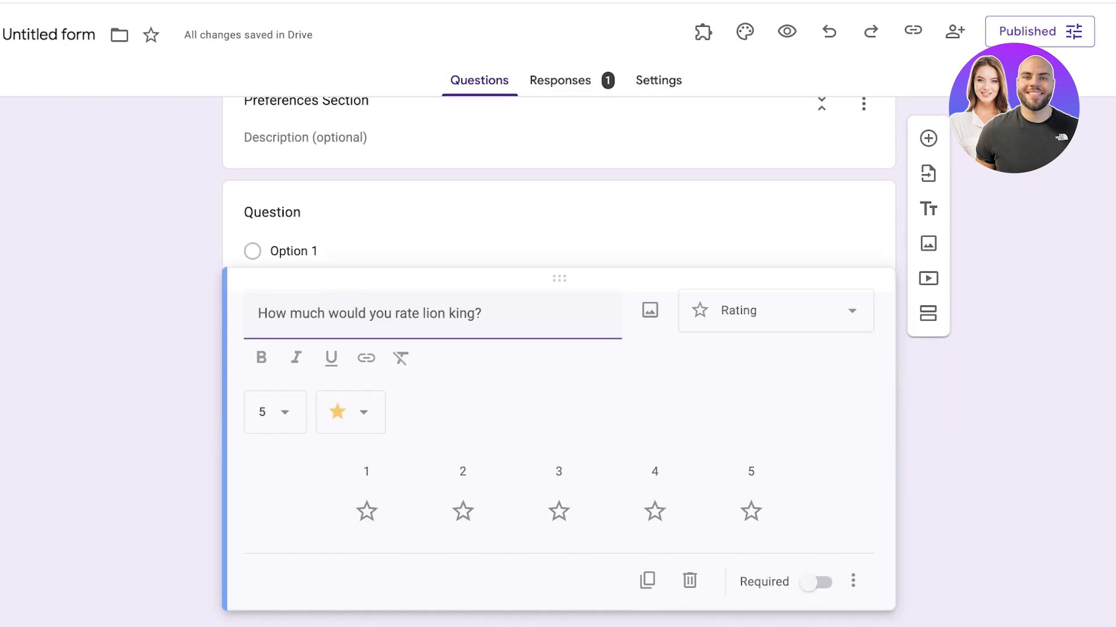
# - Delete the blank multiple-choice question and move the music types question into the Preferences Section
pyautogui.click(689, 541)
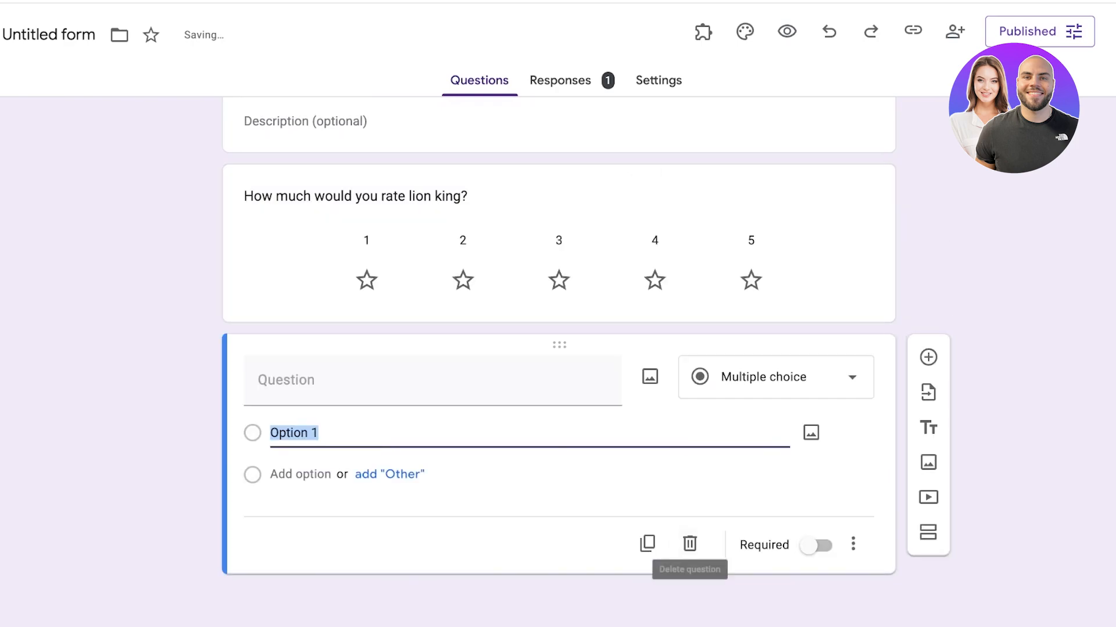
pyautogui.click(689, 542)
pyautogui.scroll(10, 689, 543)
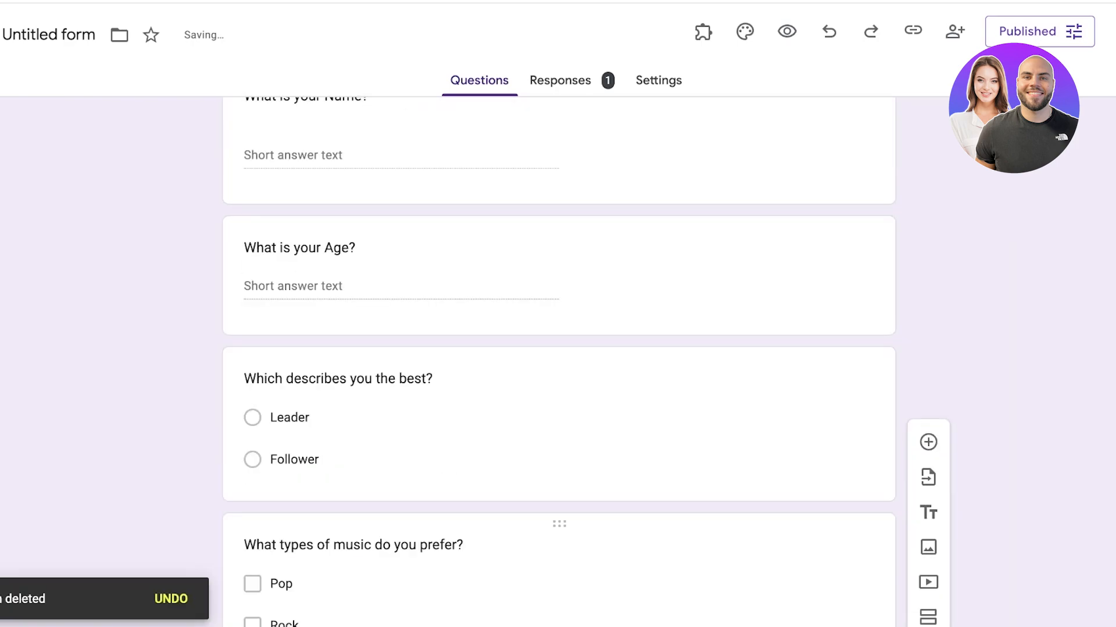
pyautogui.moveTo(559, 523); pyautogui.dragTo(559, 577)
pyautogui.scroll(8, 558, 552)
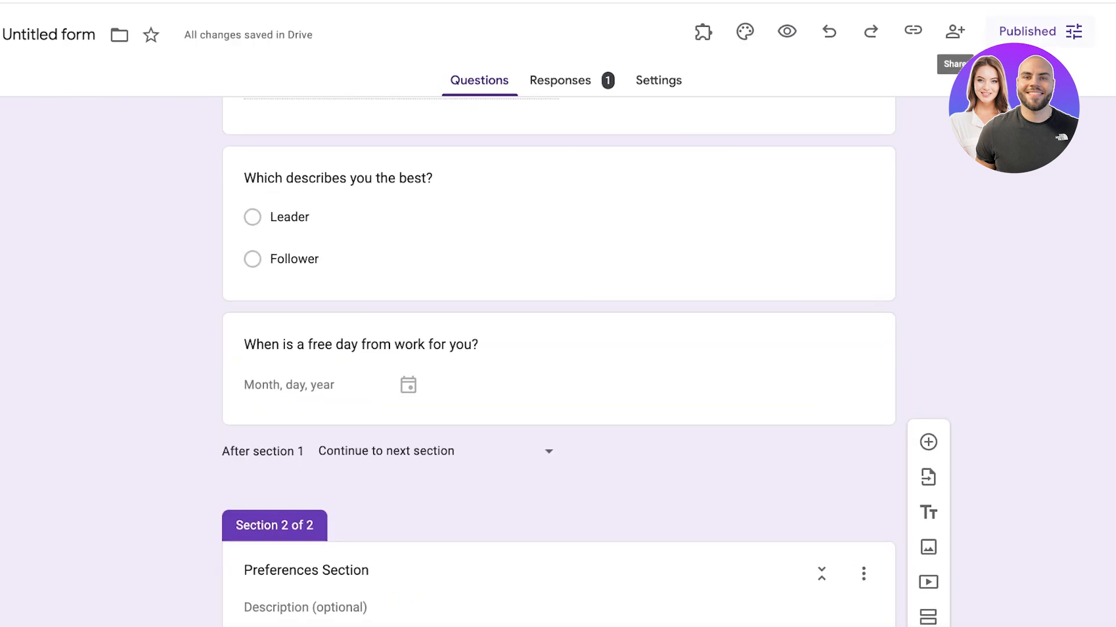
# - Copy the responder link again, open the updated two-section form and look over its first section
pyautogui.click(1039, 31)
pyautogui.click(434, 294)
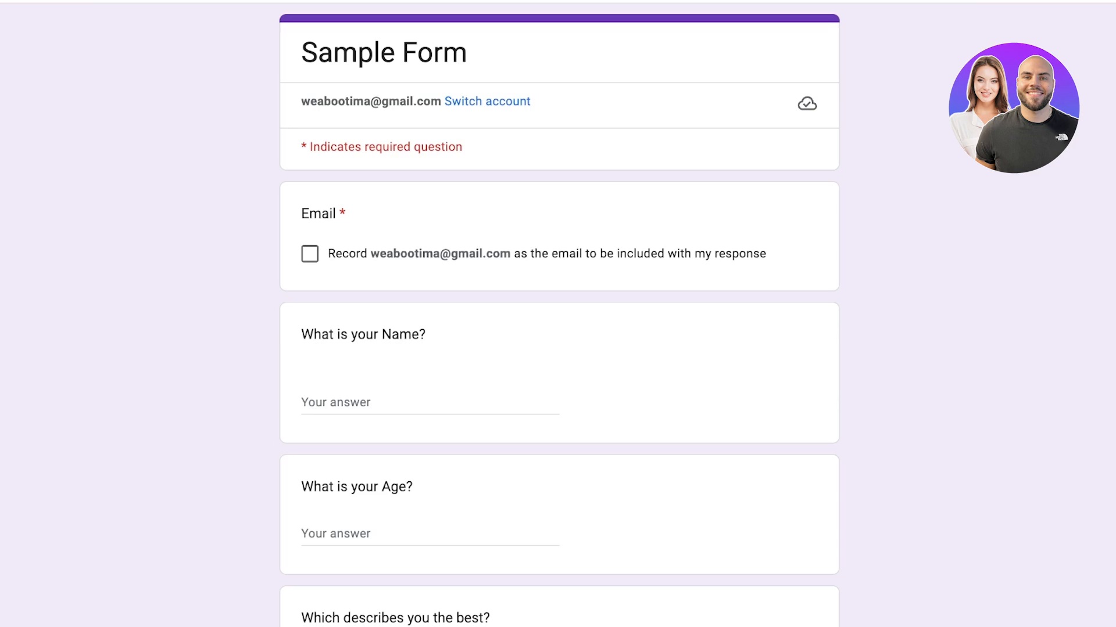
pyautogui.scroll(-7, 558, 313)
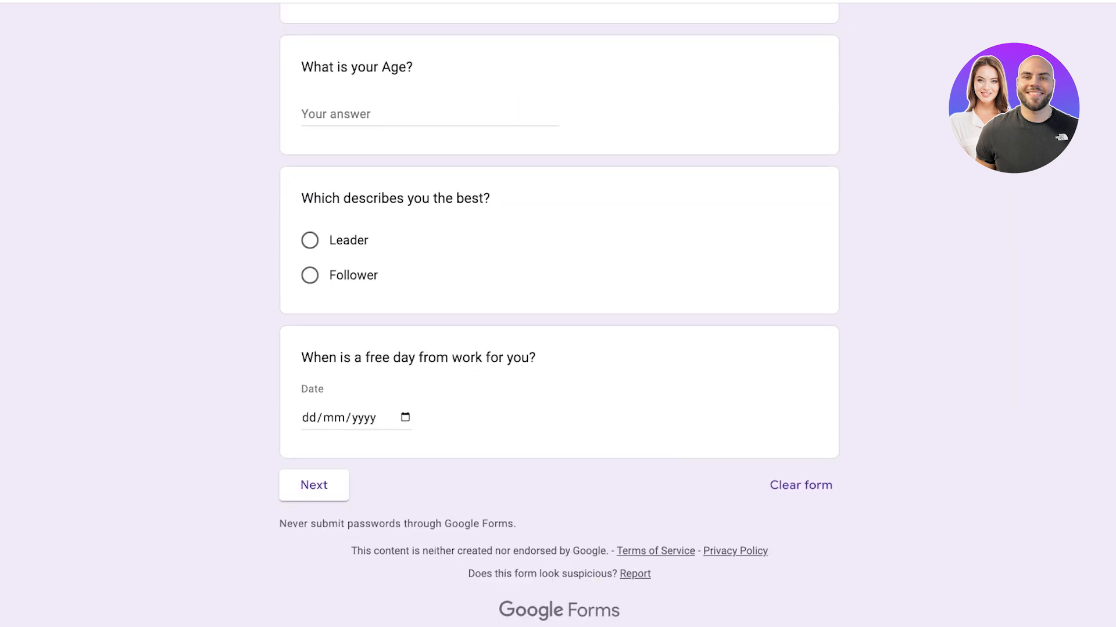
# - Fill in the form's first section with a respondent name, age 33, Leader, and the free day 31/01/2025
pyautogui.scroll(3, 558, 313)
pyautogui.click(349, 173)
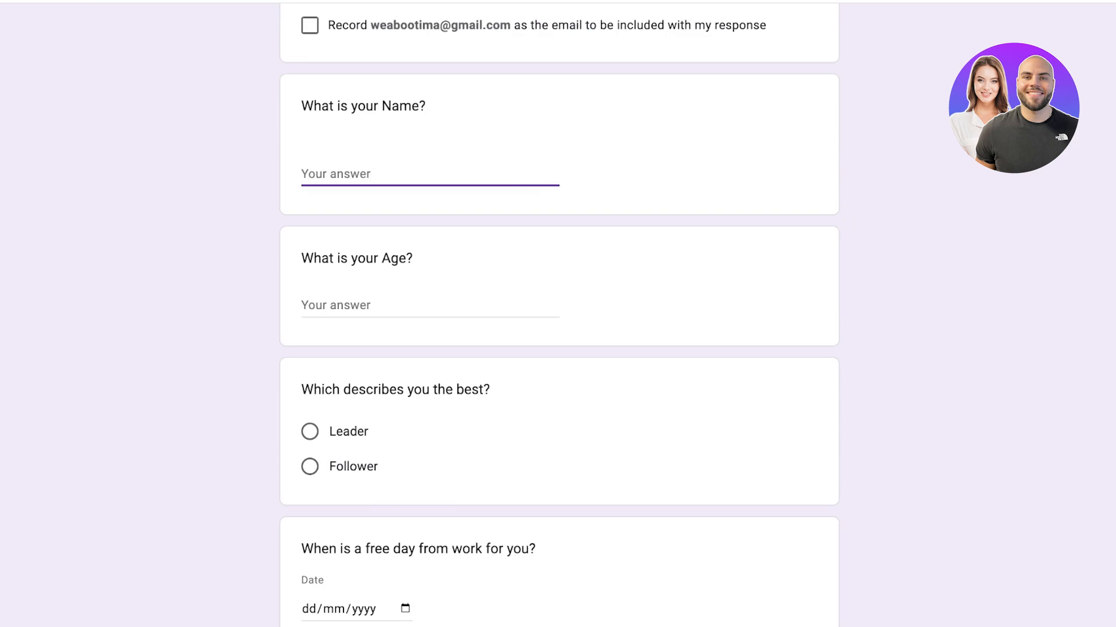
pyautogui.write('Anna')
pyautogui.click(302, 305)
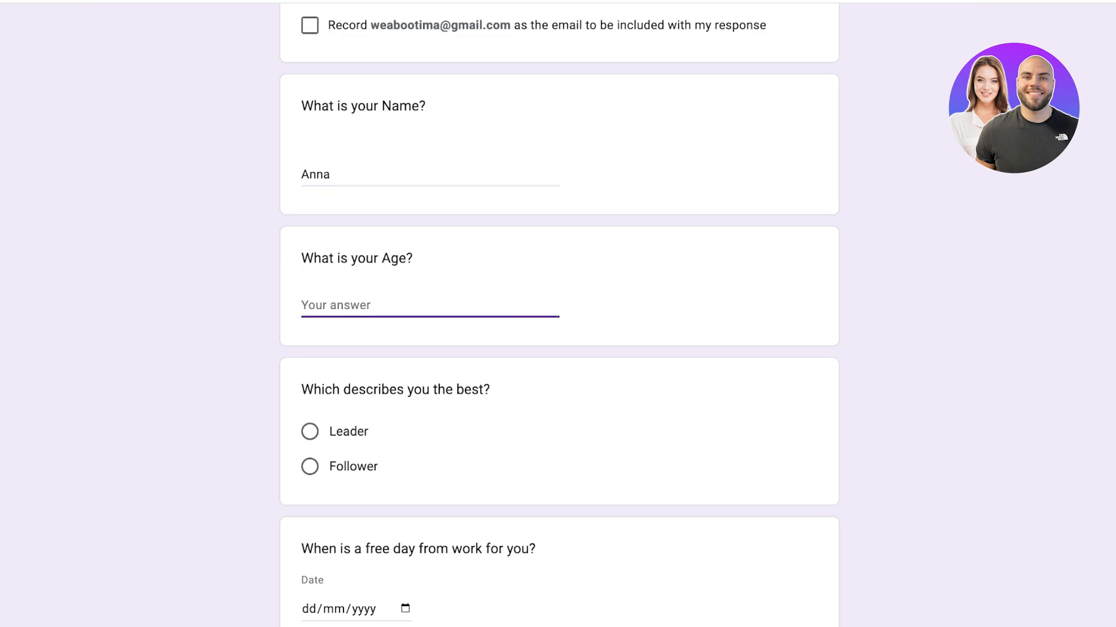
pyautogui.write('33')
pyautogui.click(310, 432)
pyautogui.scroll(-3, 559, 314)
pyautogui.click(333, 477)
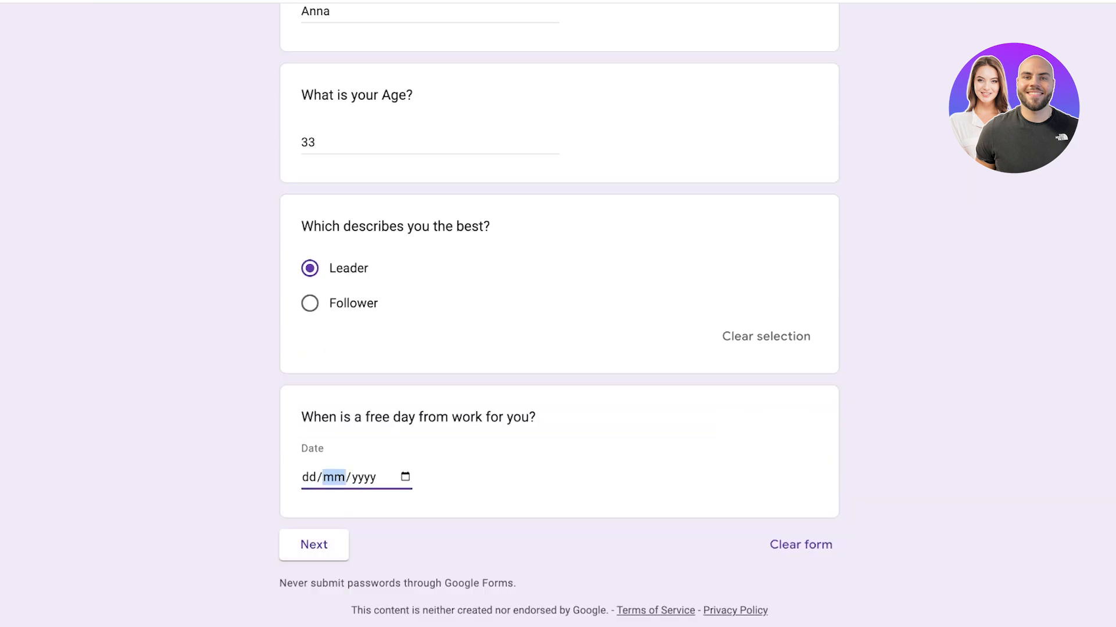
pyautogui.write('31012025')
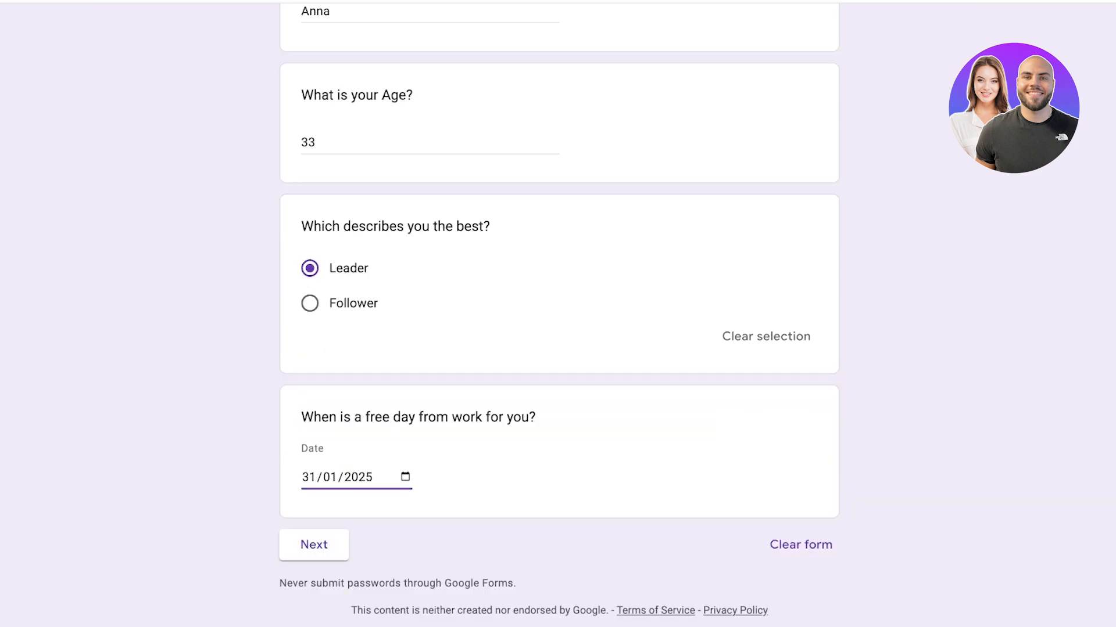
# - Agree to record the account's email with the response and continue to the Preferences Section
pyautogui.click(313, 544)
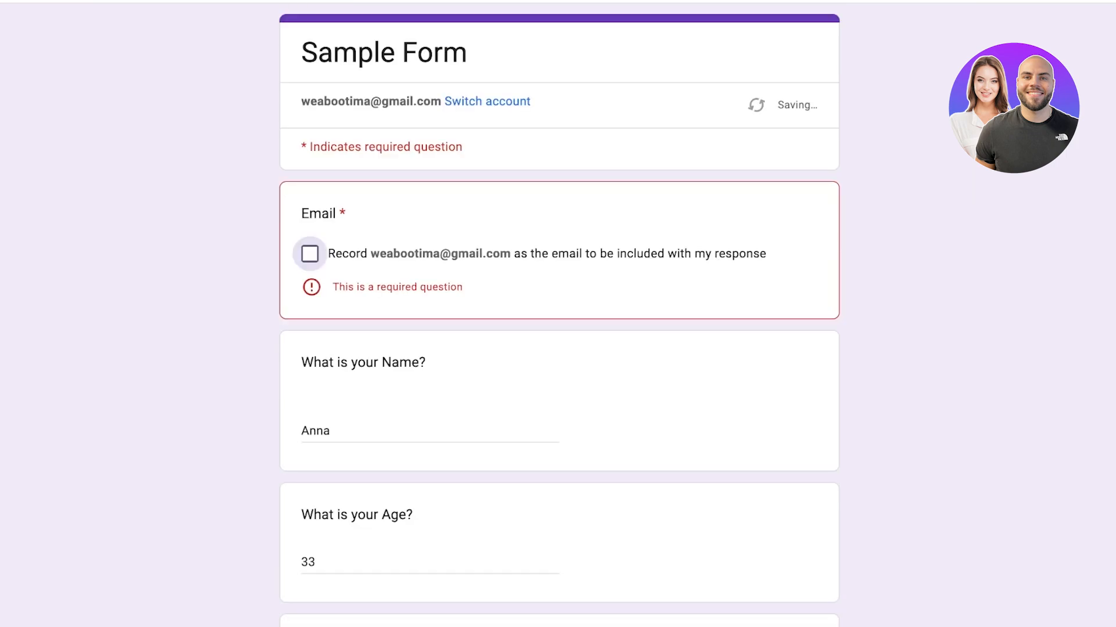
pyautogui.scroll(-7, 559, 314)
pyautogui.click(313, 478)
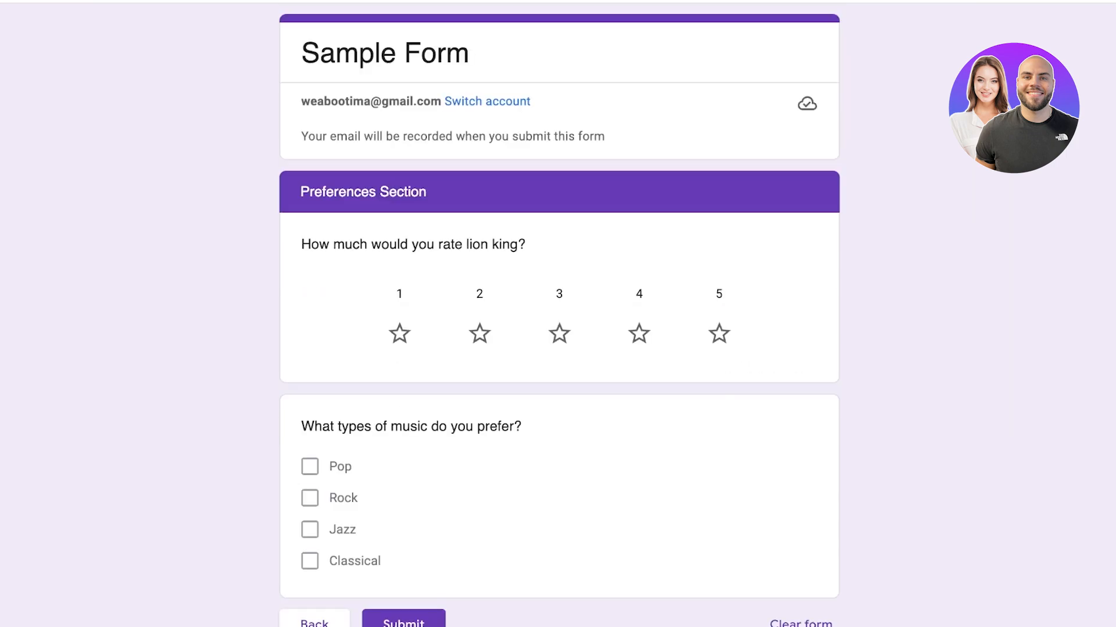
# - Rate lion king 3 stars, choose only Jazz as the preferred music type, and submit the form
pyautogui.click(559, 334)
pyautogui.click(309, 498)
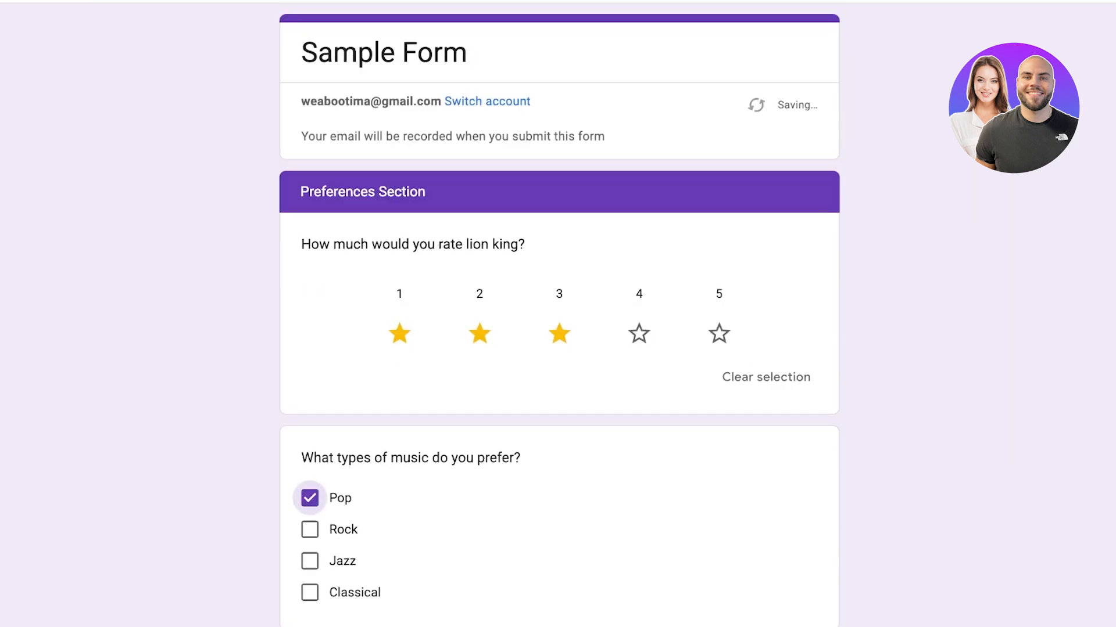
pyautogui.click(309, 529)
pyautogui.scroll(-3, 559, 314)
pyautogui.click(309, 382)
pyautogui.click(309, 319)
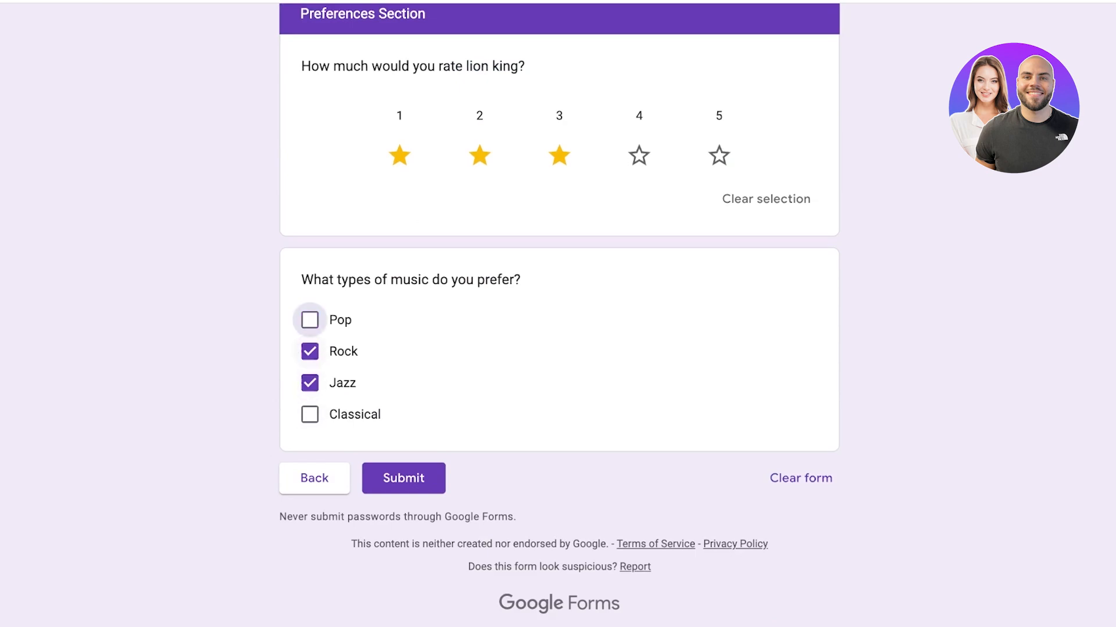
pyautogui.click(309, 351)
pyautogui.click(403, 478)
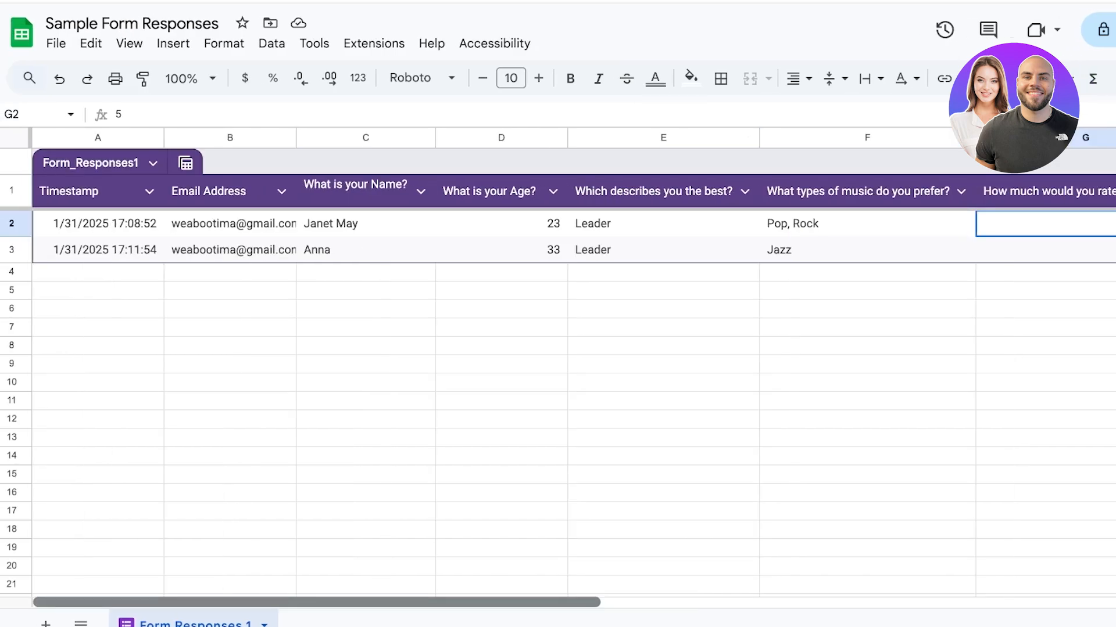
# - Review the new response across all columns of the Sample Form Responses spreadsheet, including the extra Column 8
pyautogui.hscroll(10, 558, 349)
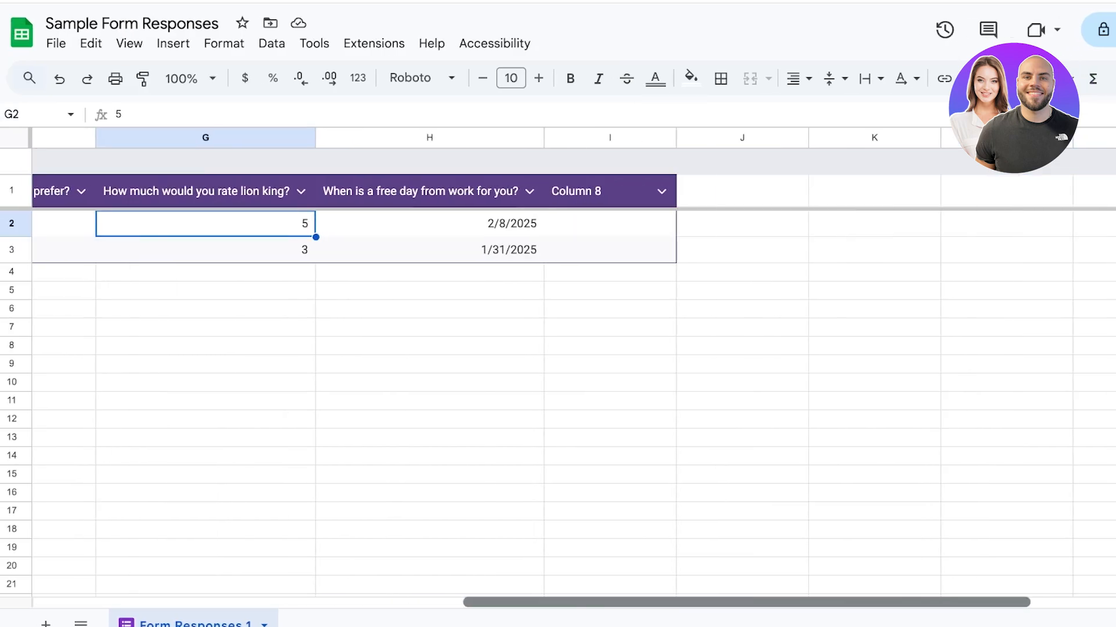
pyautogui.hscroll(-5, 558, 349)
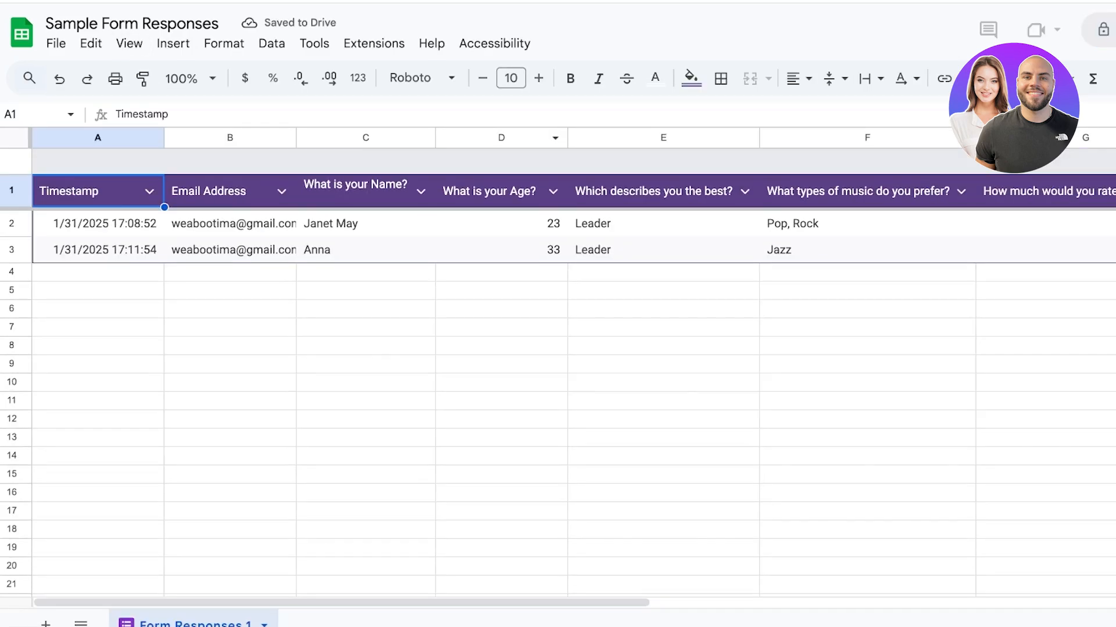
pyautogui.hscroll(5, 558, 348)
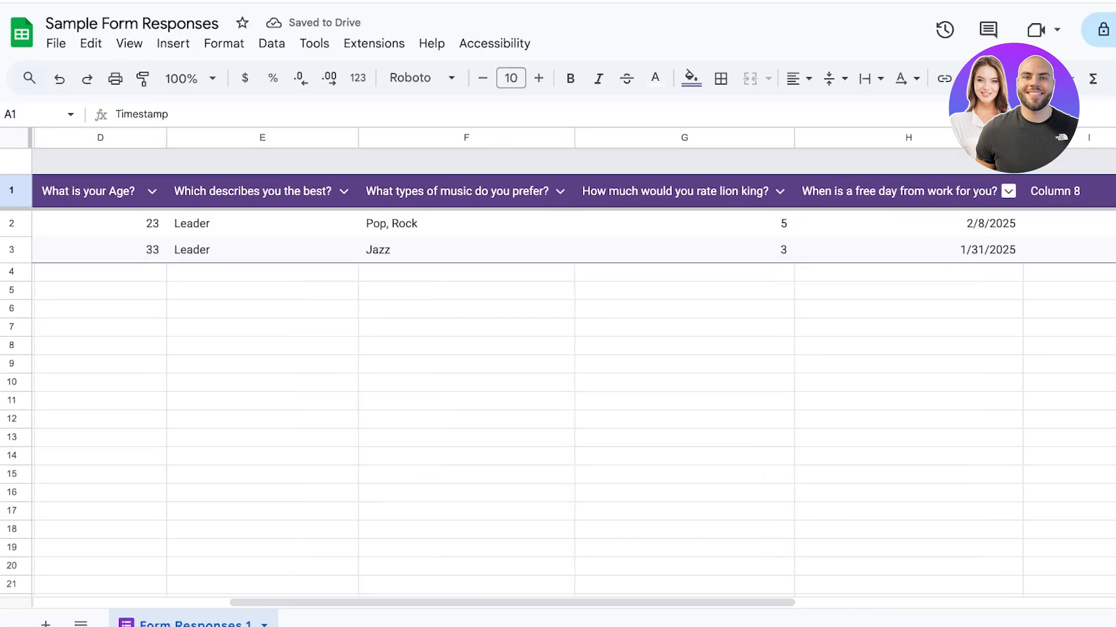
pyautogui.click(1068, 191)
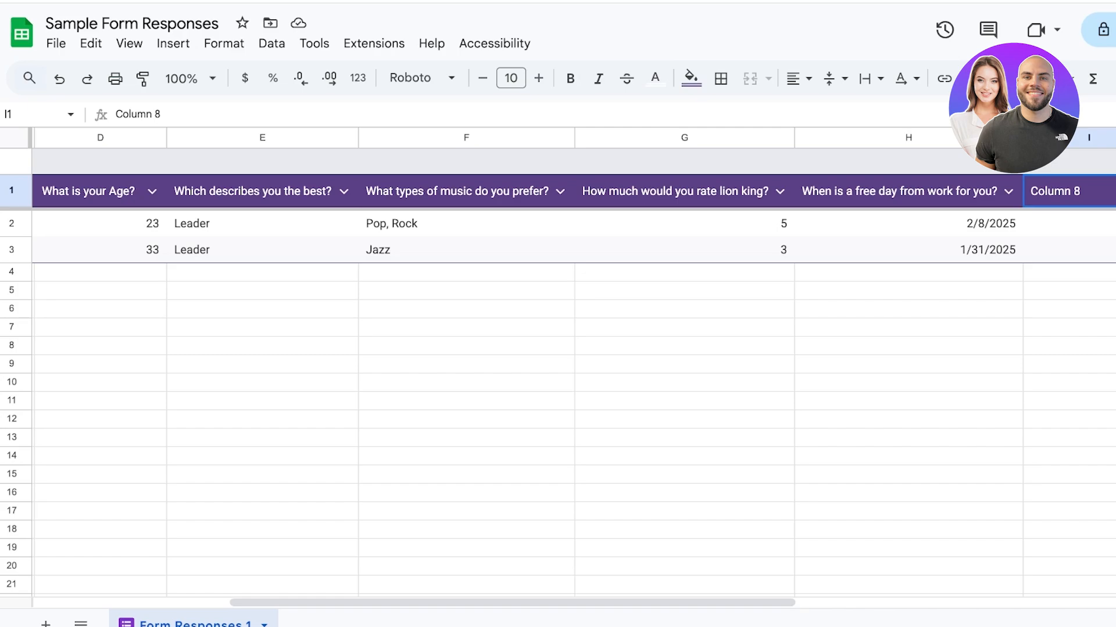
pyautogui.hscroll(-5, 557, 349)
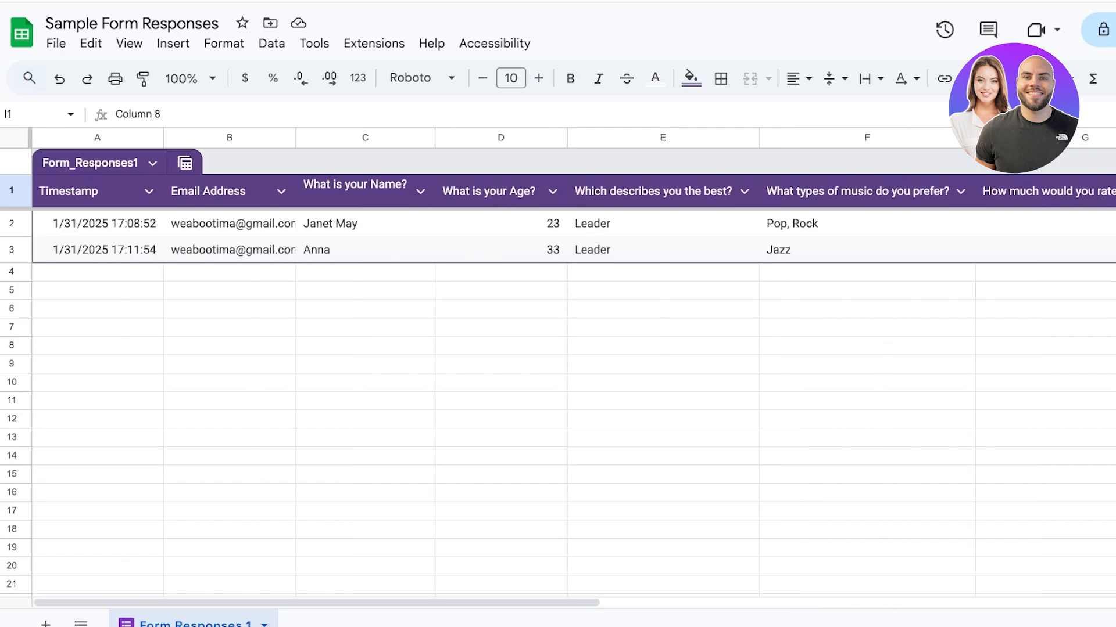
pyautogui.scroll(-1, 557, 401)
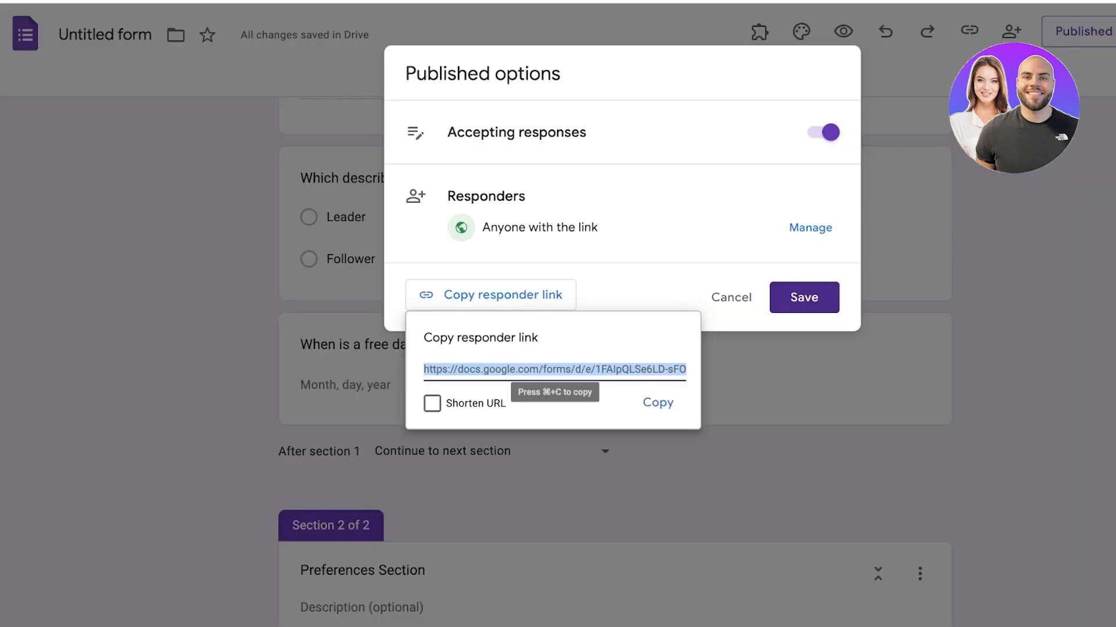
# - Return to the form editor, dismiss the published options, and open the linked spreadsheet from the form's responses
pyautogui.press('Escape')
pyautogui.click(613, 80)
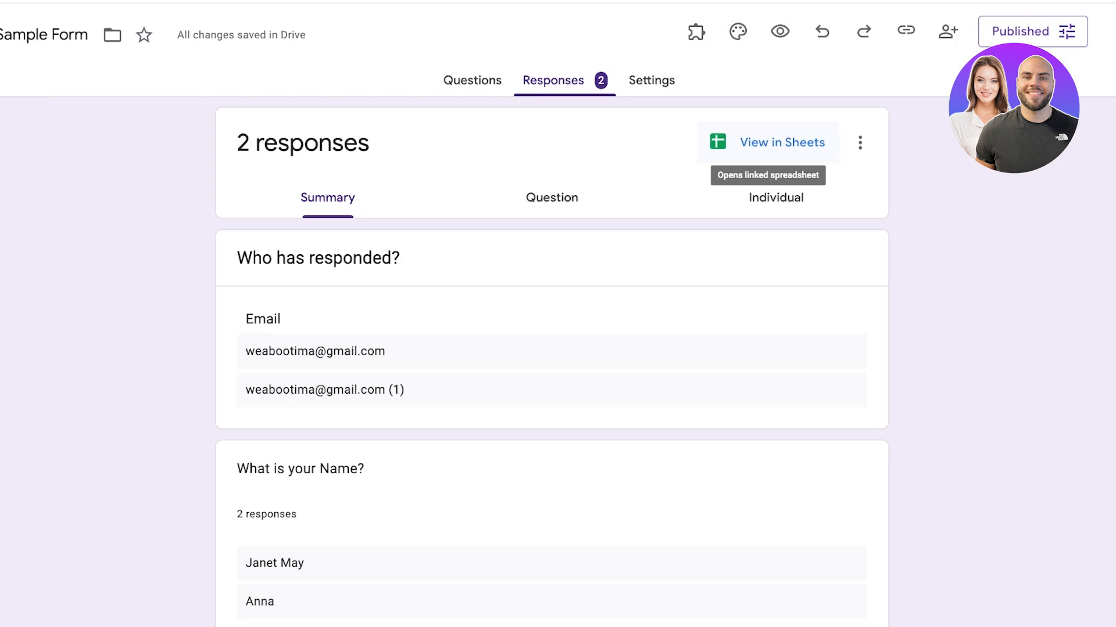
pyautogui.click(767, 142)
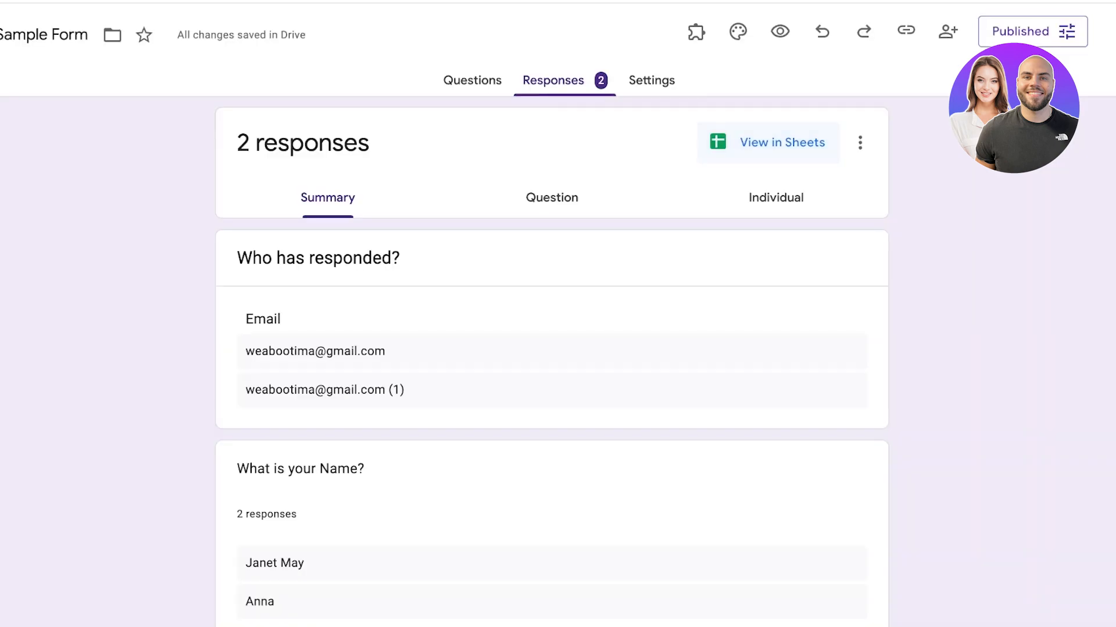
# - Delete all responses collected by the form and confirm the deletion
pyautogui.click(860, 142)
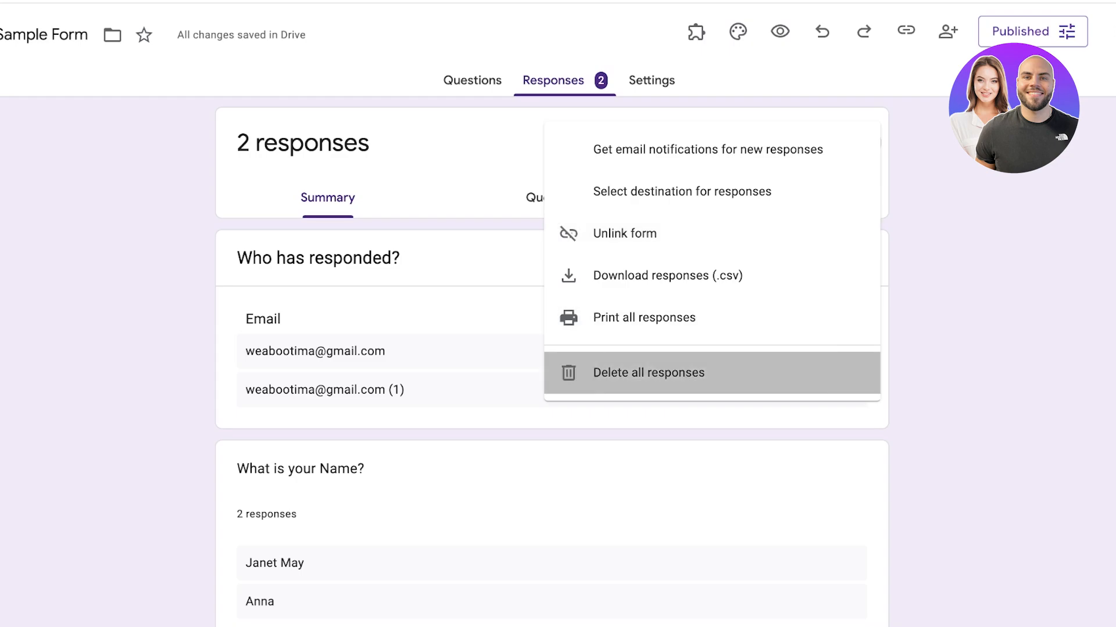
pyautogui.click(649, 373)
pyautogui.click(696, 382)
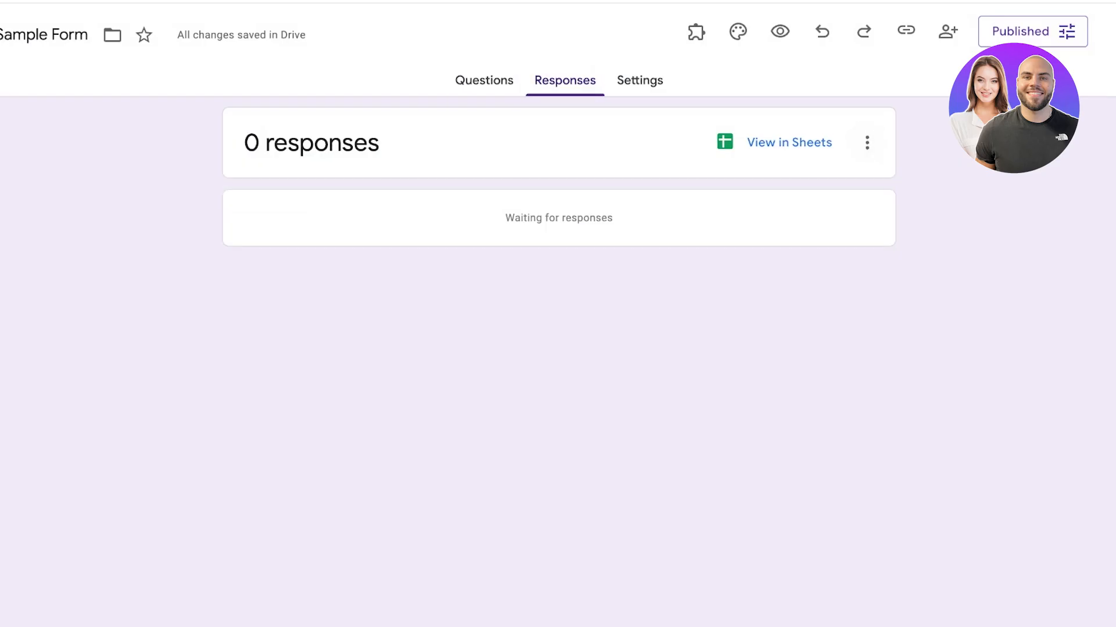
pyautogui.click(866, 142)
pyautogui.click(615, 232)
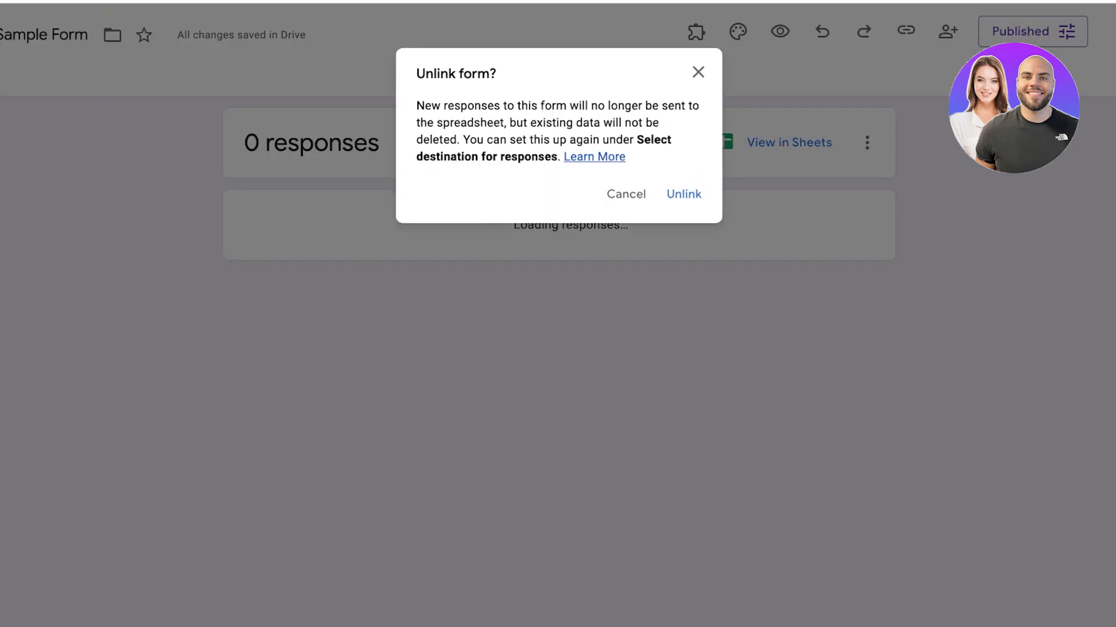
pyautogui.click(628, 195)
# - Unlink the form from its response spreadsheet and confirm
pyautogui.click(867, 143)
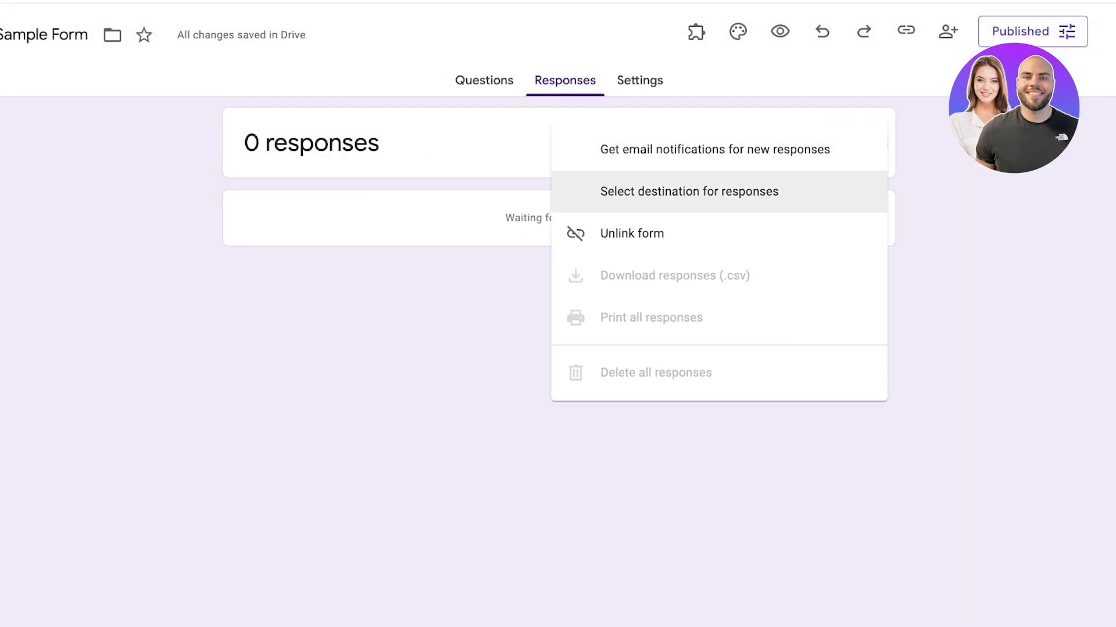
pyautogui.click(616, 233)
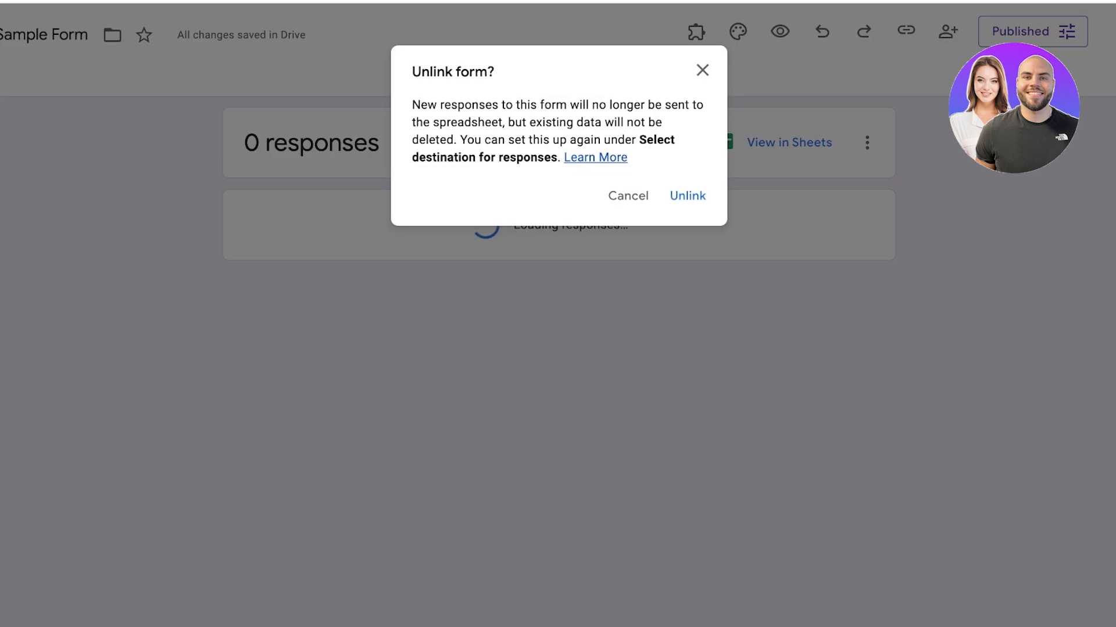
pyautogui.click(687, 196)
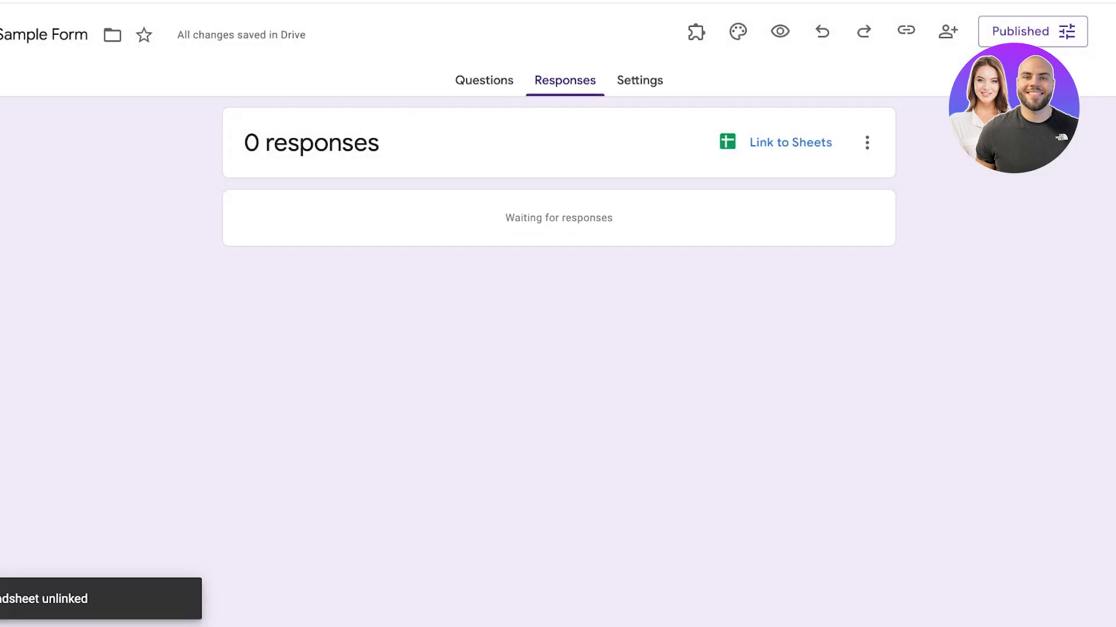
# - Start linking responses to an existing spreadsheet and browse the recent spreadsheets available in Drive
pyautogui.click(790, 143)
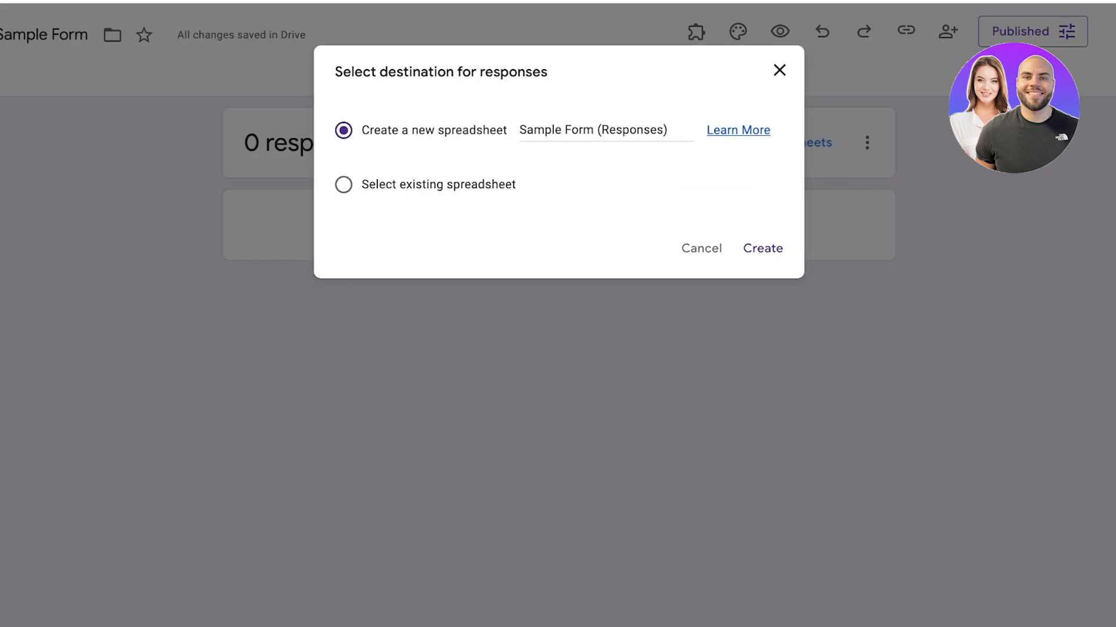
pyautogui.click(344, 185)
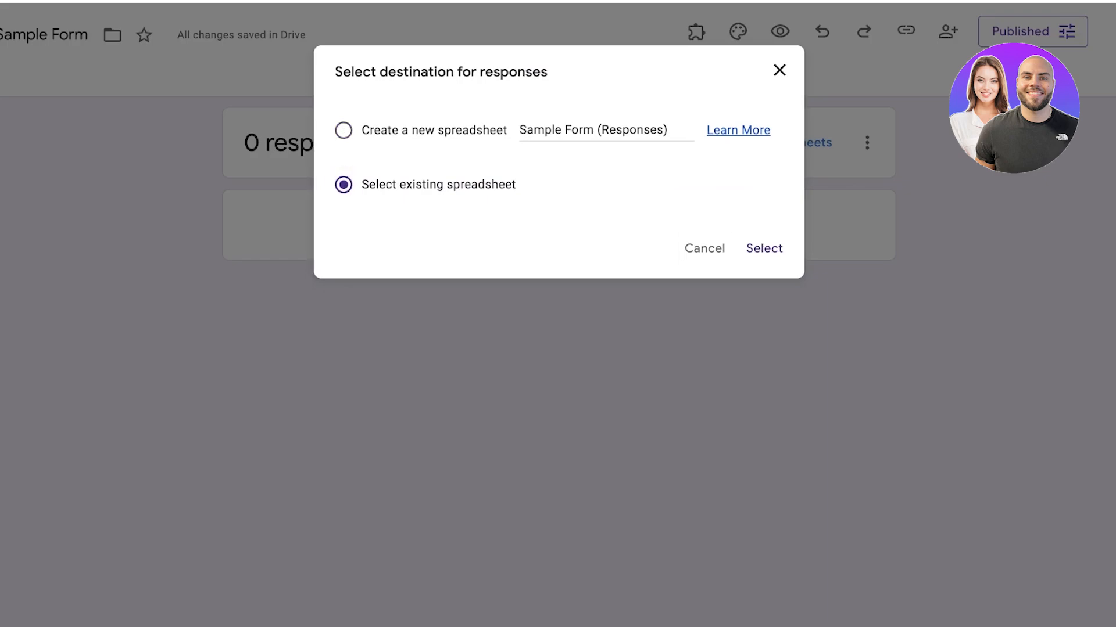
pyautogui.click(764, 249)
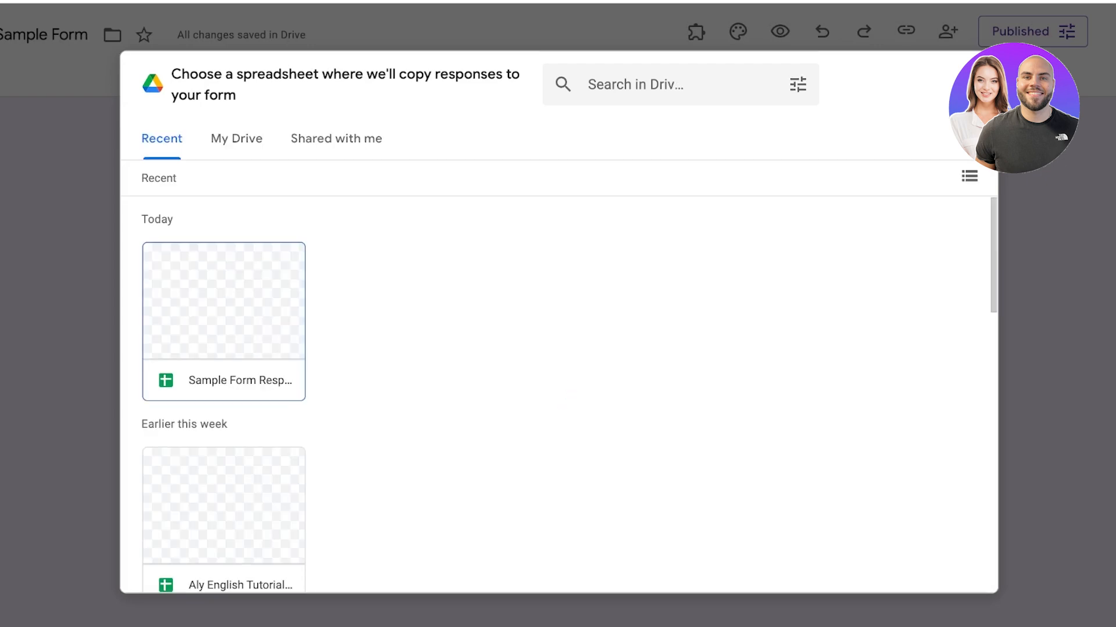
pyautogui.scroll(-2, 558, 394)
pyautogui.scroll(2, 559, 395)
pyautogui.scroll(-1, 559, 395)
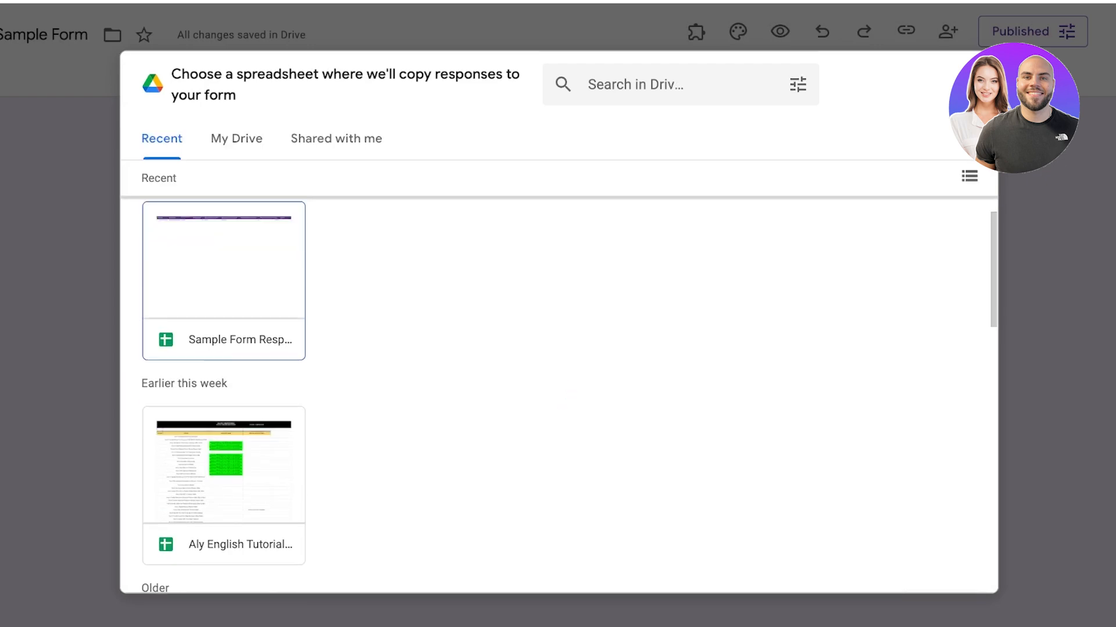
pyautogui.scroll(1, 559, 395)
pyautogui.scroll(-10, 559, 394)
pyautogui.scroll(-5, 559, 395)
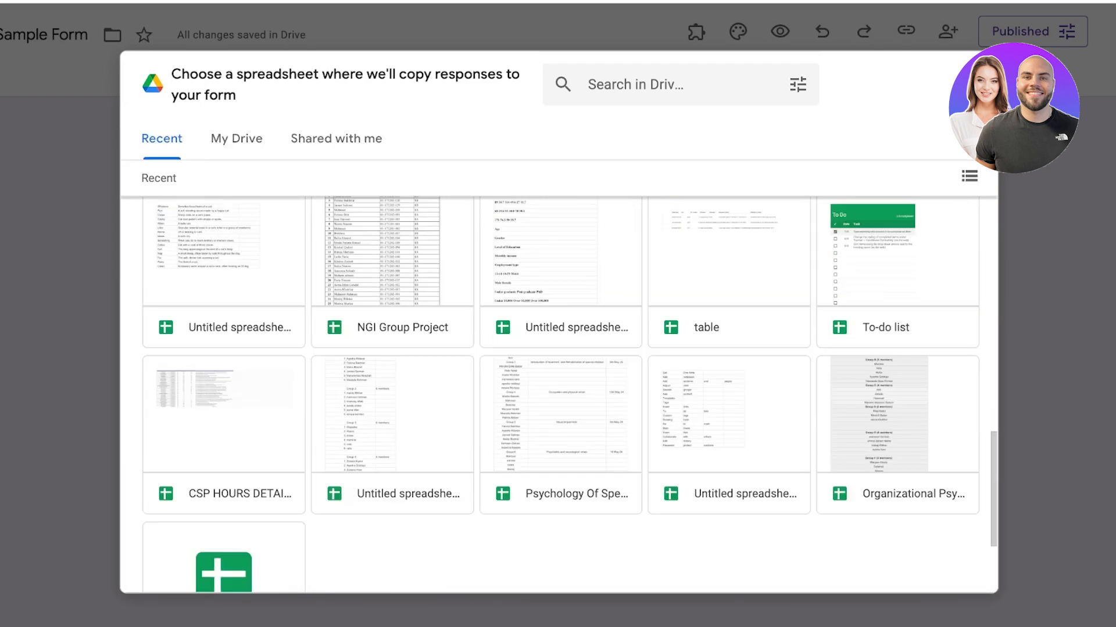
pyautogui.scroll(15, 559, 394)
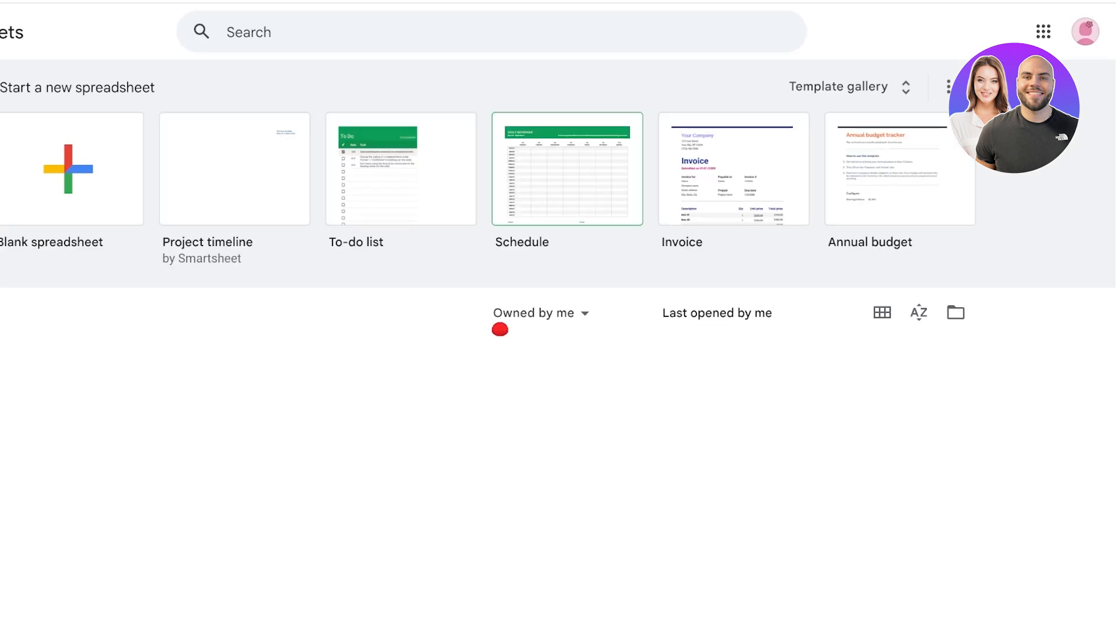
# - Switch to the Google Sheets home page and look through the list of owned spreadsheets
pyautogui.scroll(-10, 558, 349)
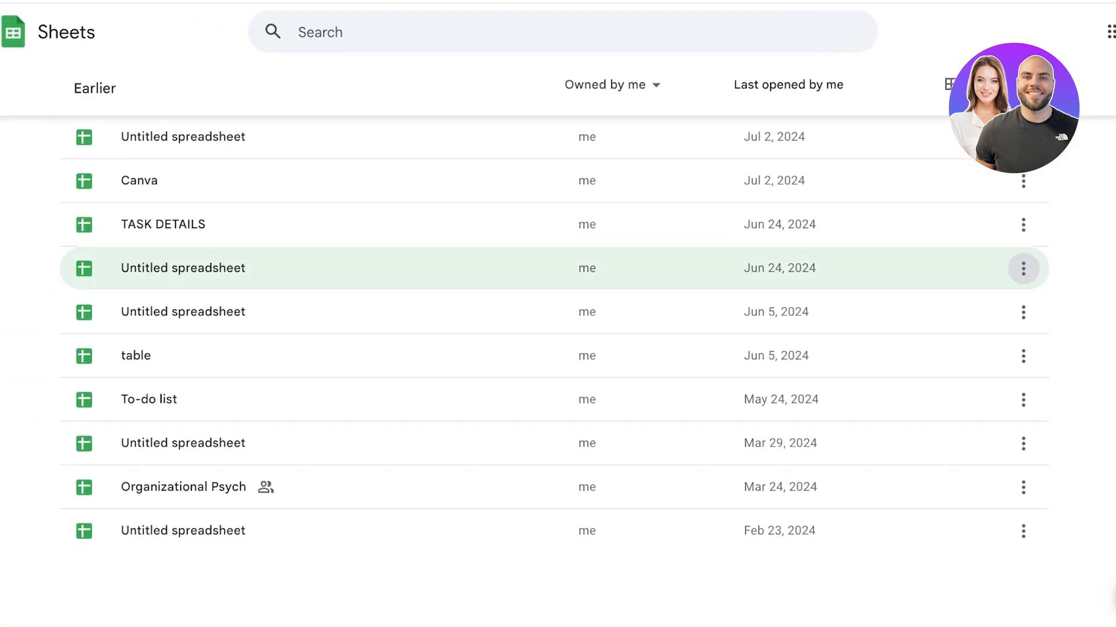
pyautogui.scroll(10, 558, 268)
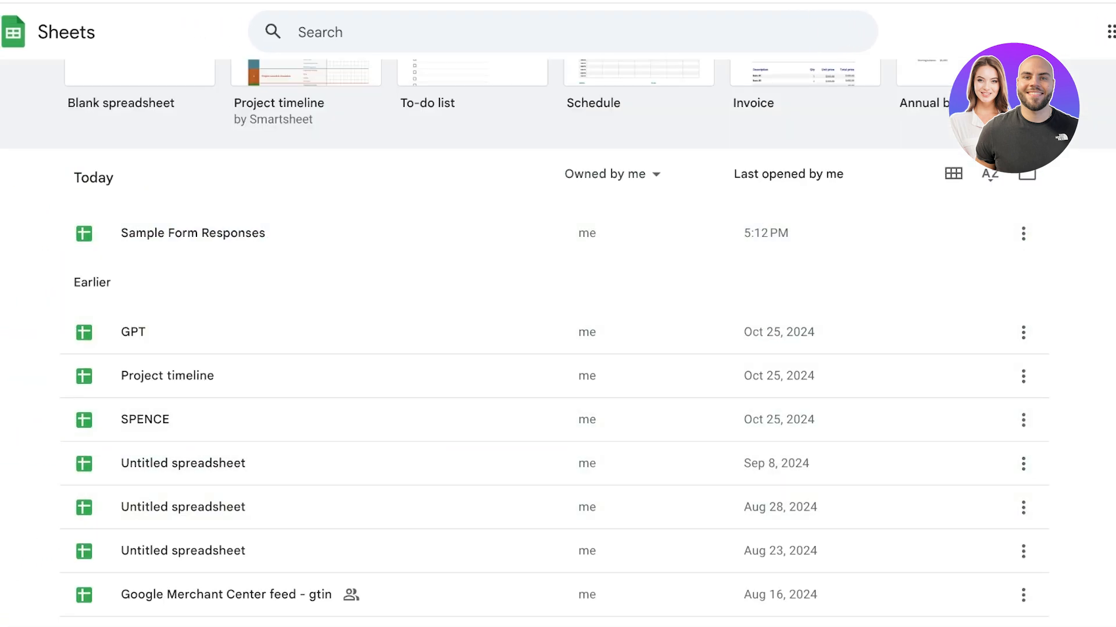
pyautogui.scroll(3, 558, 337)
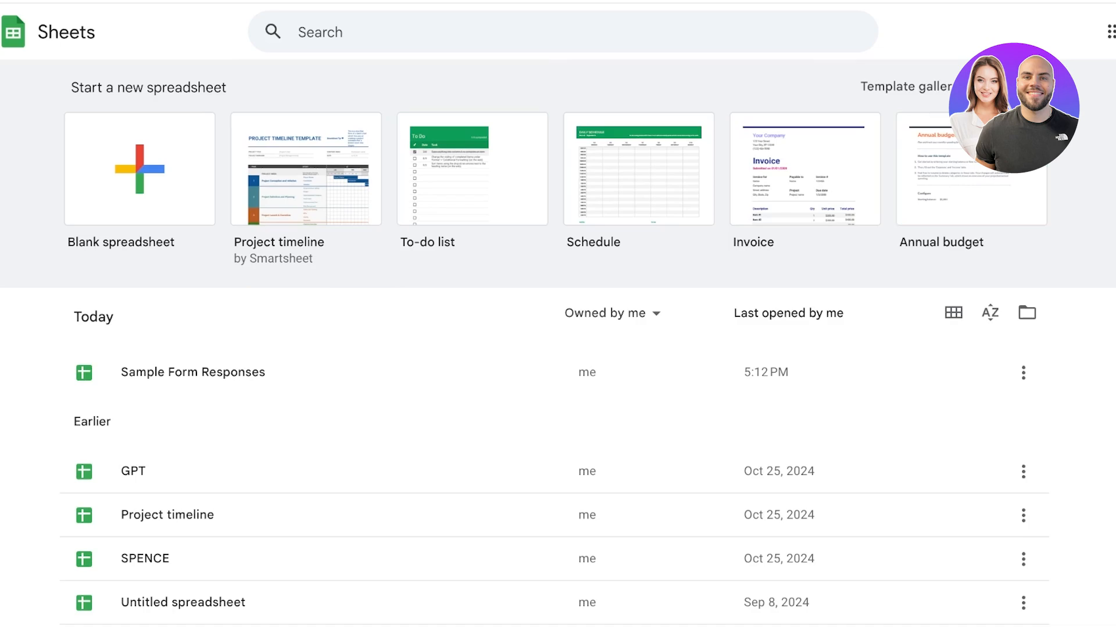
# - Browse the Google Sheets template gallery from the business templates down to the project management and education ones
pyautogui.scroll(-3, 558, 343)
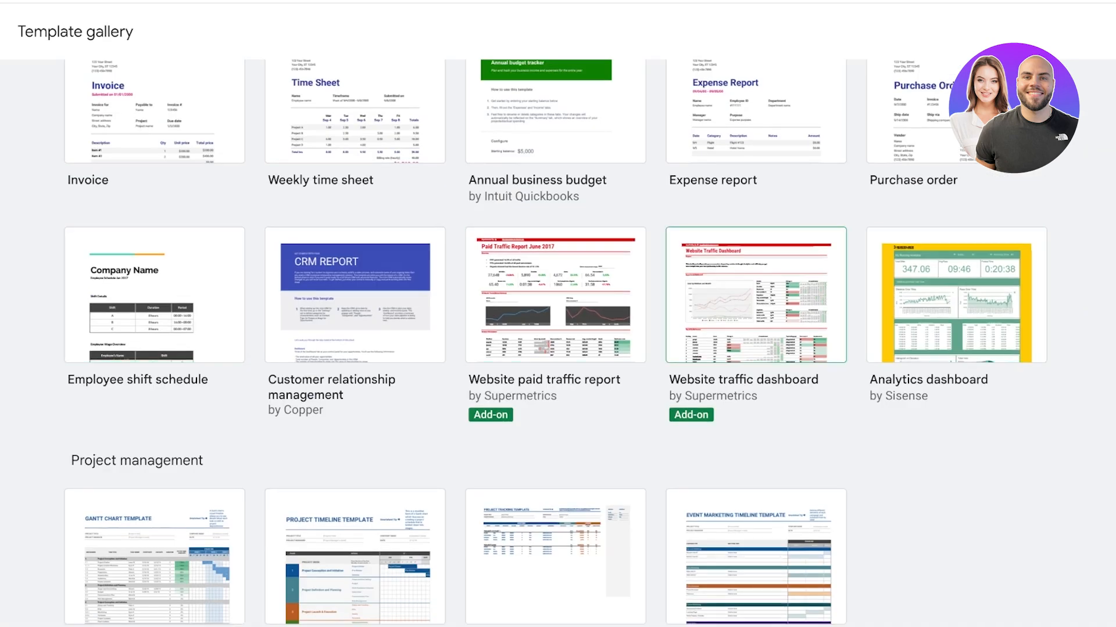
pyautogui.scroll(-5, 756, 295)
pyautogui.scroll(8, 555, 261)
pyautogui.scroll(-8, 555, 261)
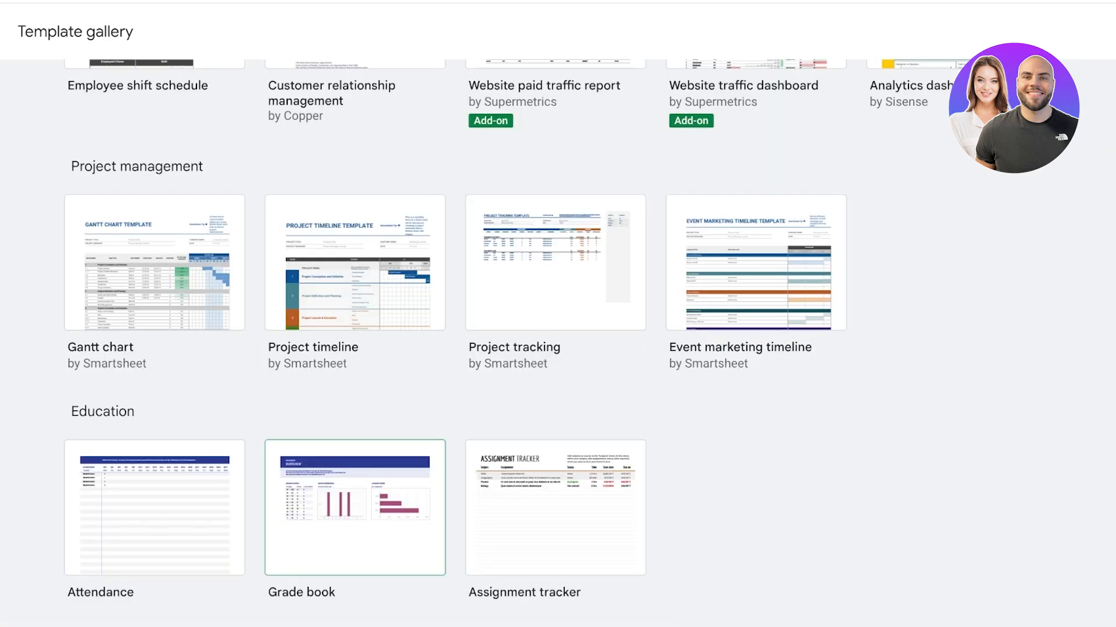
pyautogui.scroll(10, 355, 507)
pyautogui.scroll(-10, 354, 508)
pyautogui.click(578, 330)
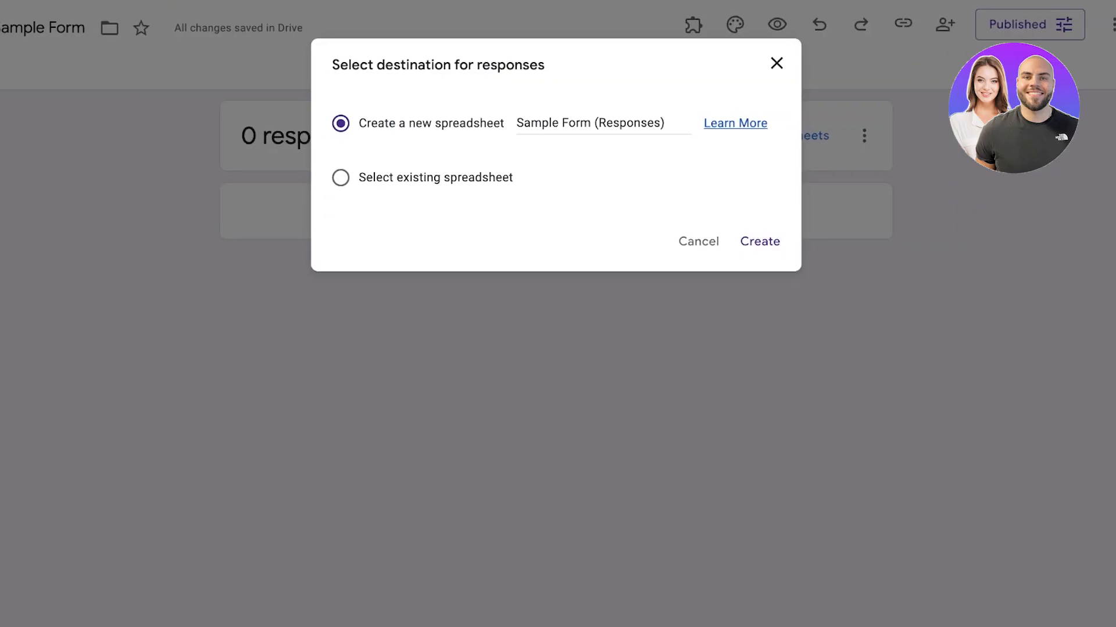
# - Link the form's responses to the existing Grade book spreadsheet, chosen from the recent Drive files
pyautogui.click(405, 178)
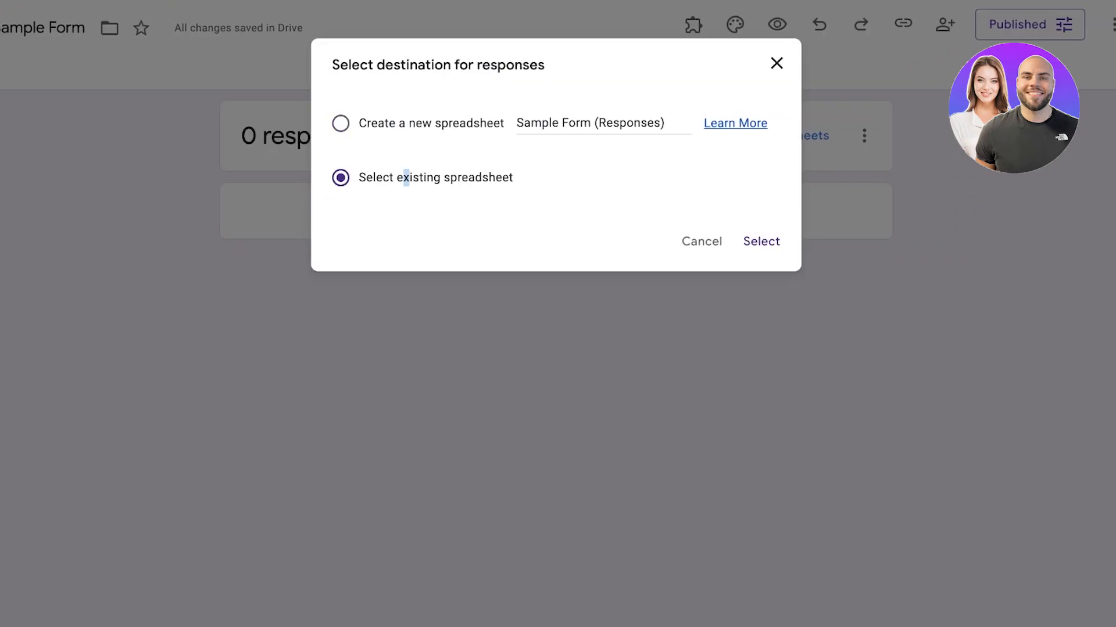
pyautogui.click(756, 241)
pyautogui.click(233, 131)
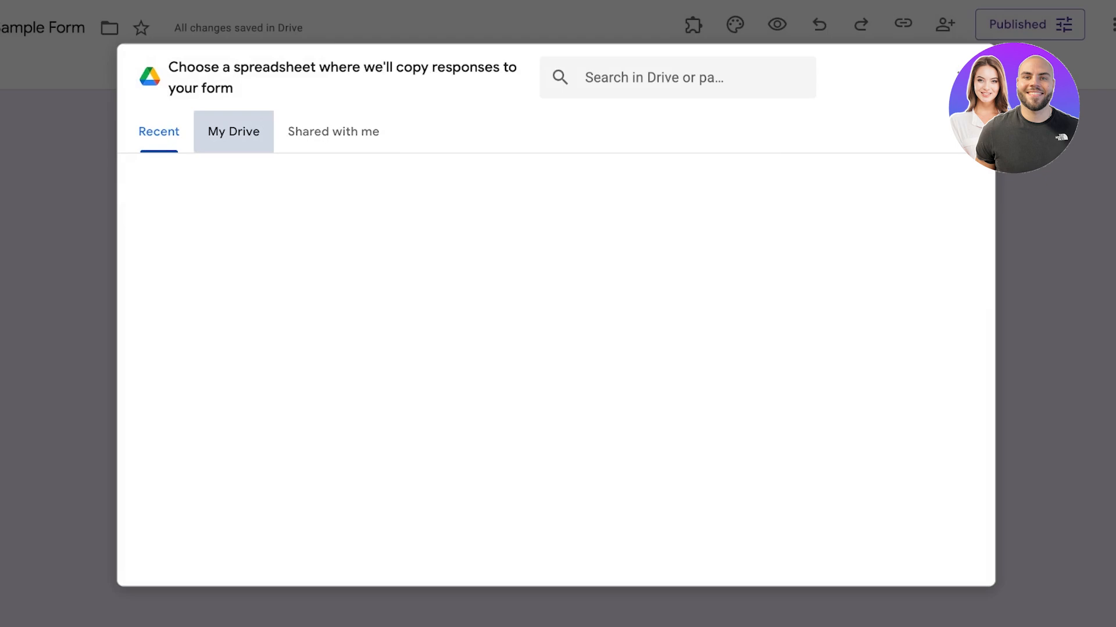
pyautogui.click(159, 131)
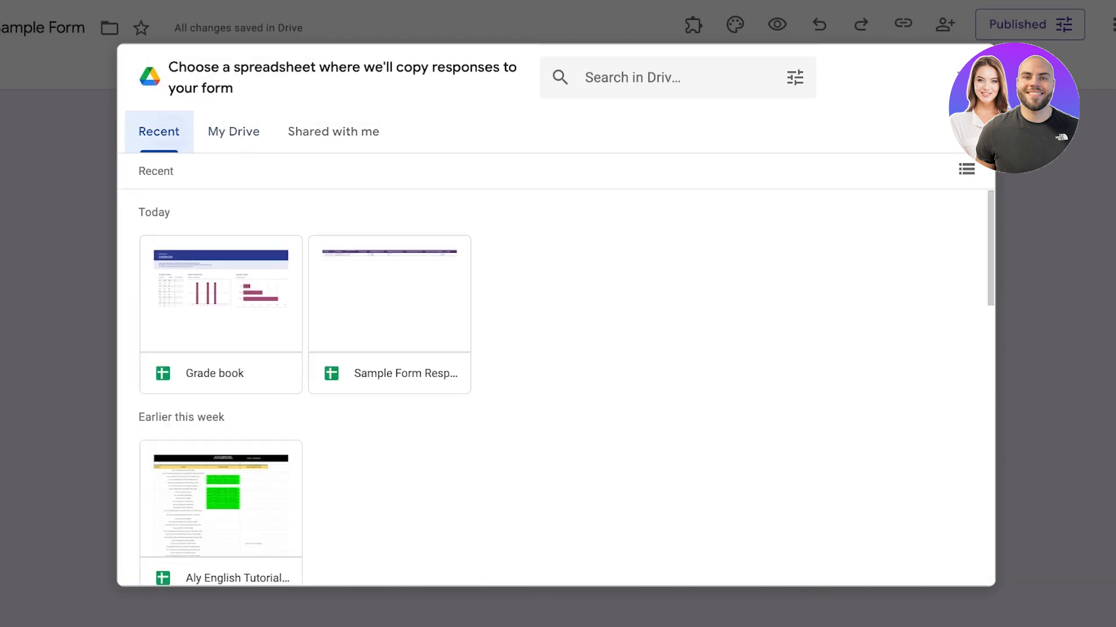
pyautogui.scroll(-1, 555, 363)
pyautogui.click(220, 291)
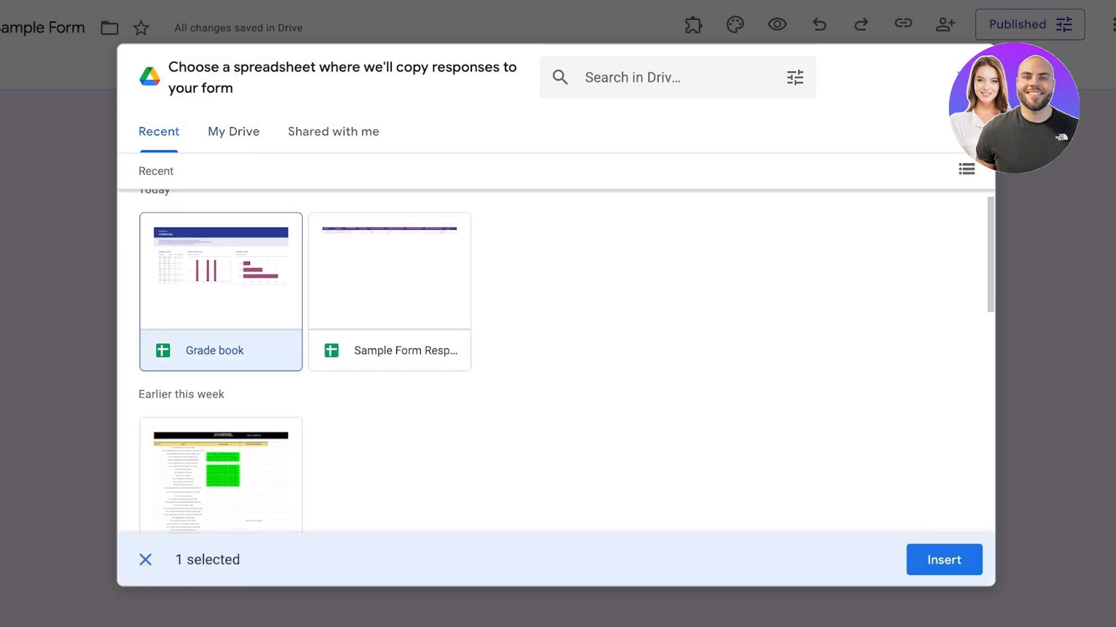
pyautogui.scroll(1, 555, 363)
pyautogui.click(943, 564)
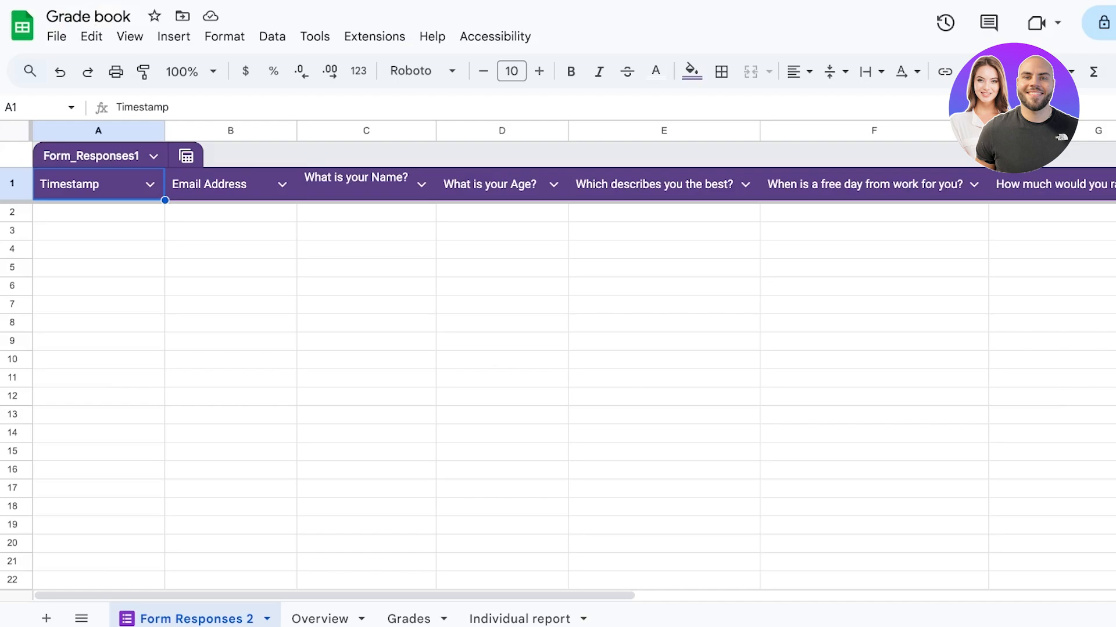
# - Look over the form responses sheet in the Grade book, as well as its Overview, Grades and Individual report sheets
pyautogui.scroll(-3, 558, 395)
pyautogui.scroll(3, 558, 395)
pyautogui.click(319, 619)
pyautogui.click(409, 619)
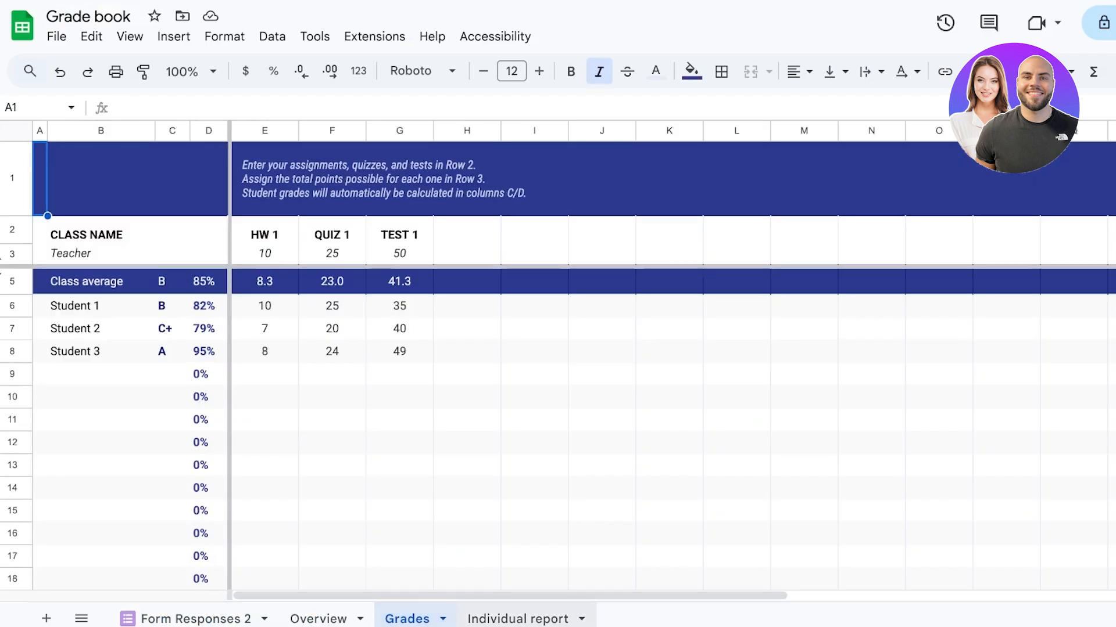
pyautogui.click(519, 618)
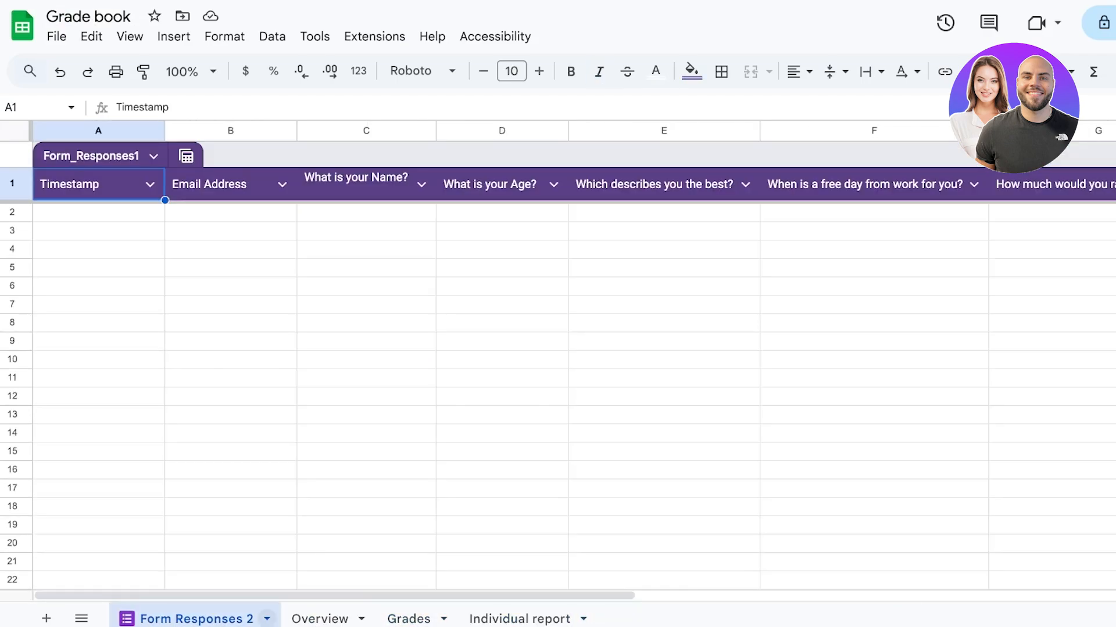
# - Review the sheet options available for Form Responses 2, including unlinking the form, and close them without choosing one
pyautogui.click(266, 619)
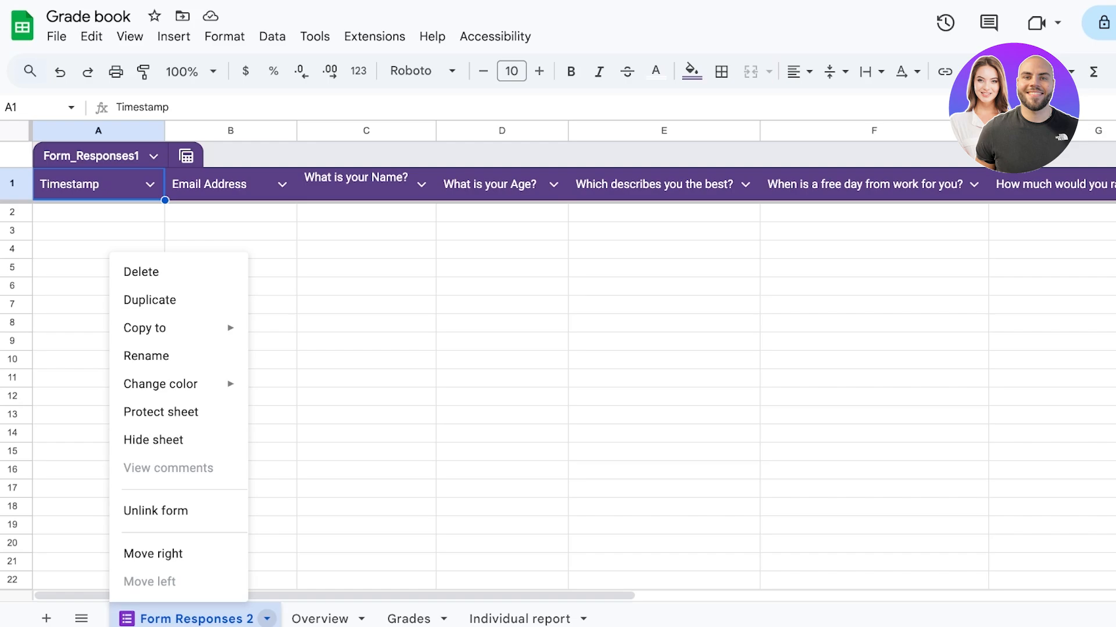
pyautogui.click(501, 396)
pyautogui.click(664, 323)
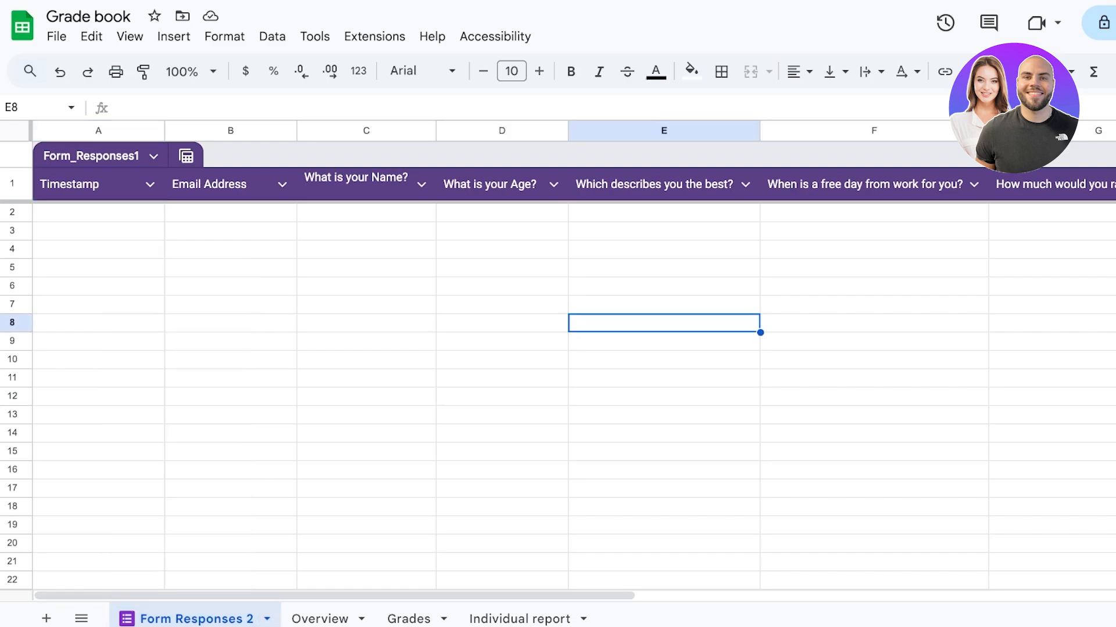